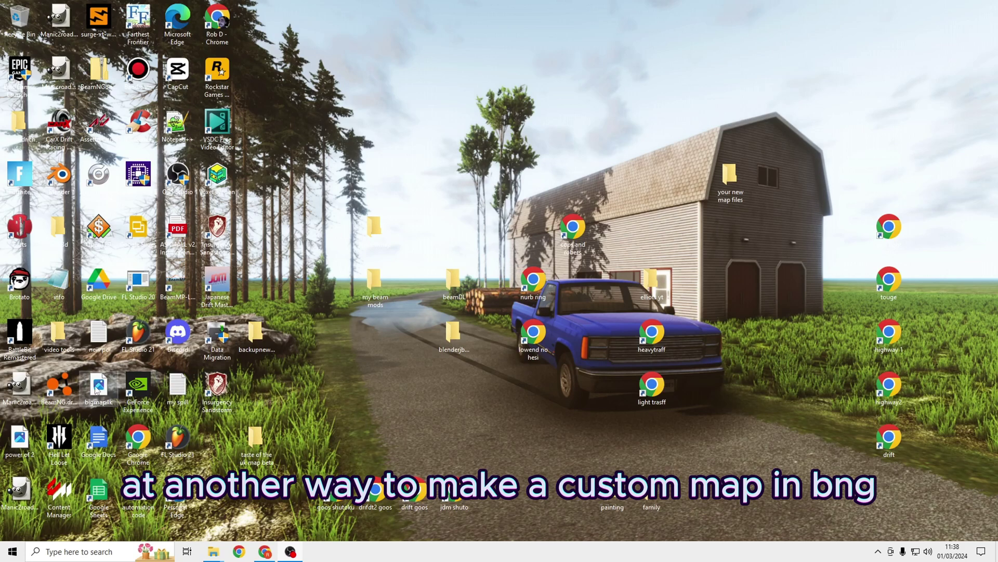
Step: Bring the fornewmap and BeamNG content levels folder windows side by side
{"action": "left_click", "coordinate": [59, 389]}
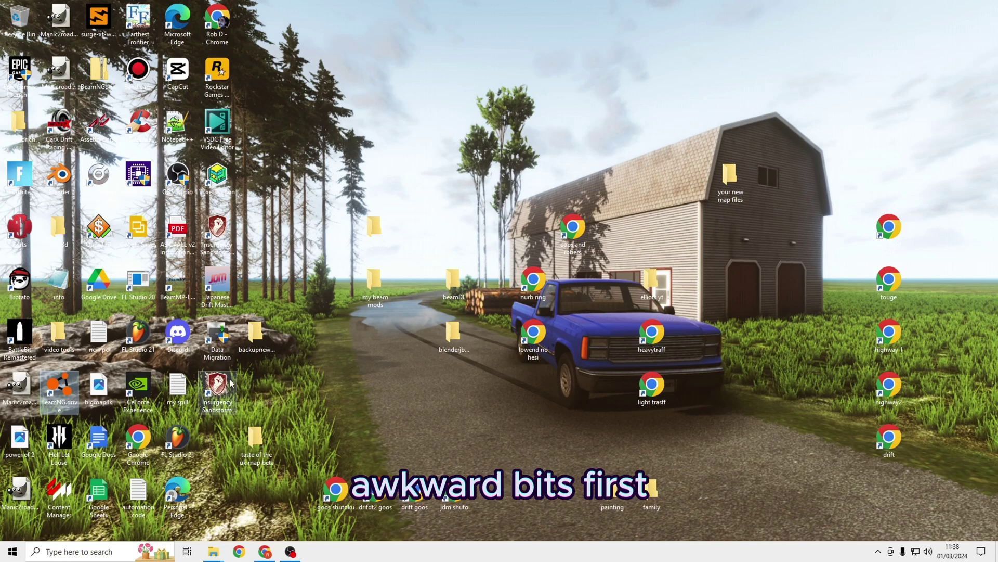
{"action": "left_click", "coordinate": [213, 552]}
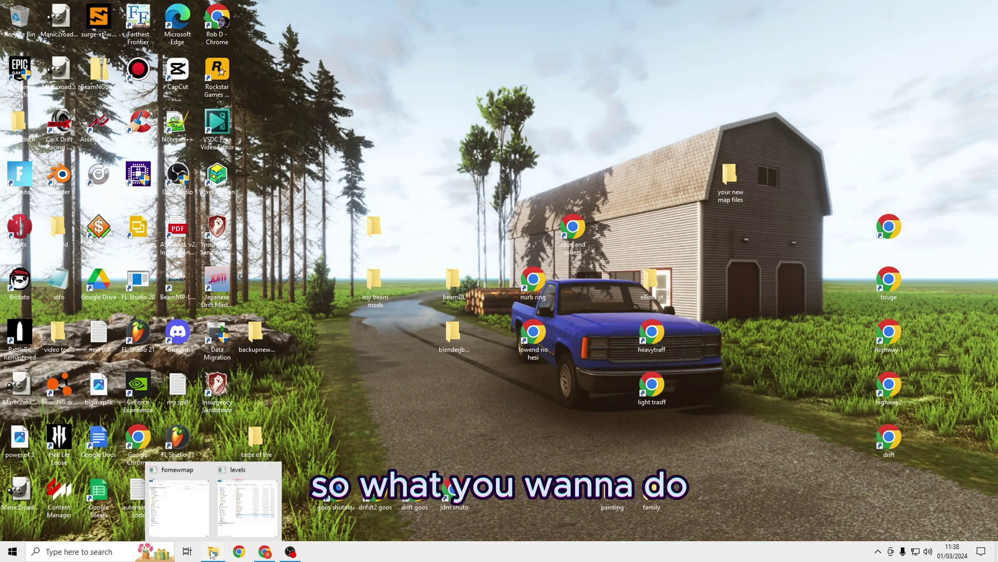
{"action": "left_click", "coordinate": [185, 492]}
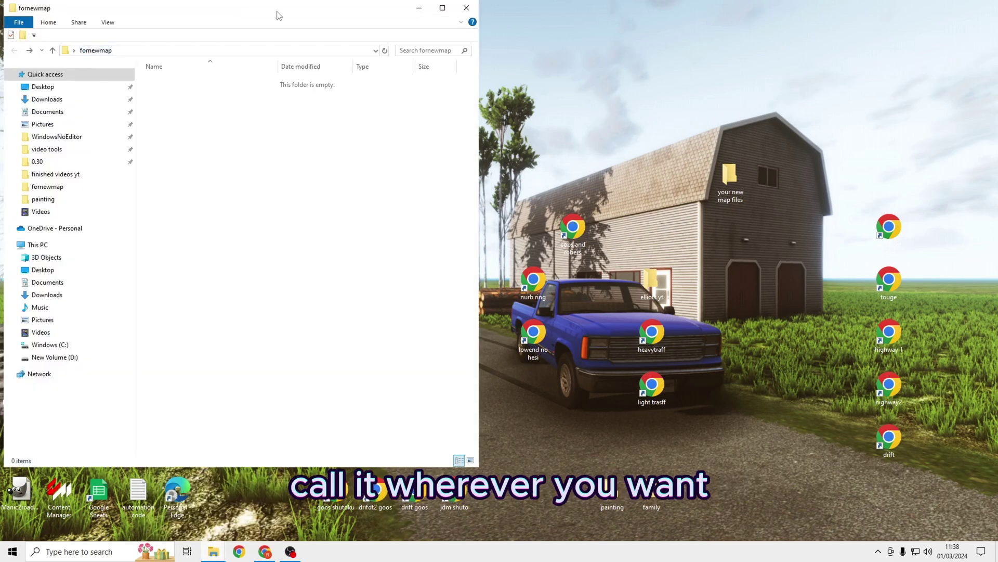
{"action": "left_click", "coordinate": [573, 131]}
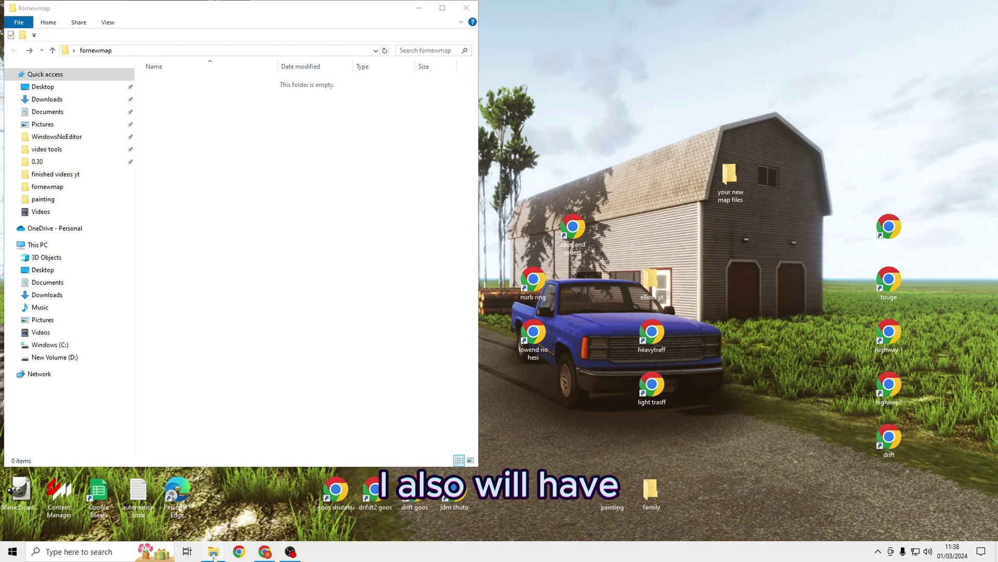
{"action": "mouse_move", "coordinate": [222, 557]}
{"action": "left_click", "coordinate": [245, 511]}
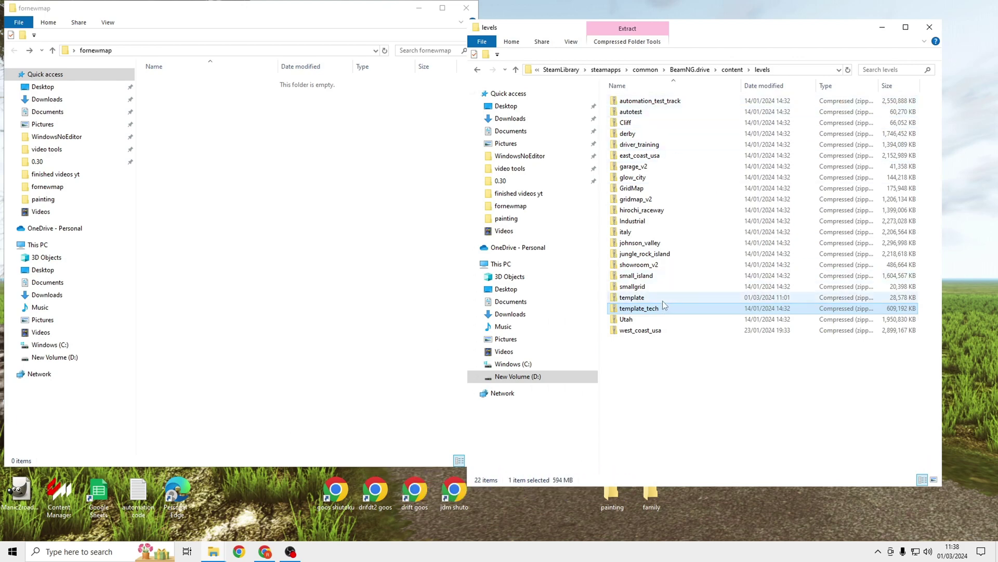
Step: Inspect the template_tech level archive without renaming it, then minimize Chrome
{"action": "key", "text": "F2"}
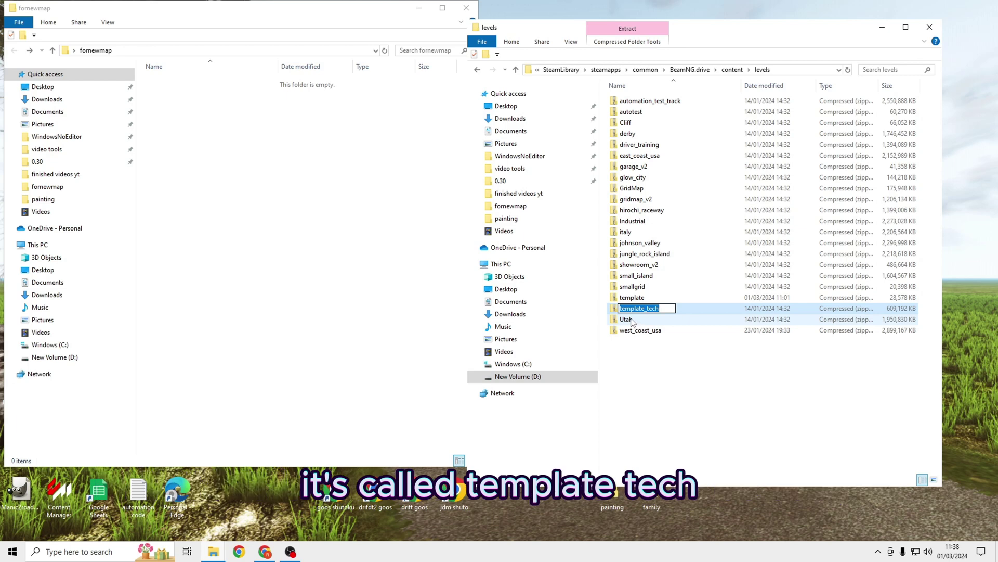
{"action": "key", "text": "Return"}
{"action": "left_click", "coordinate": [650, 299]}
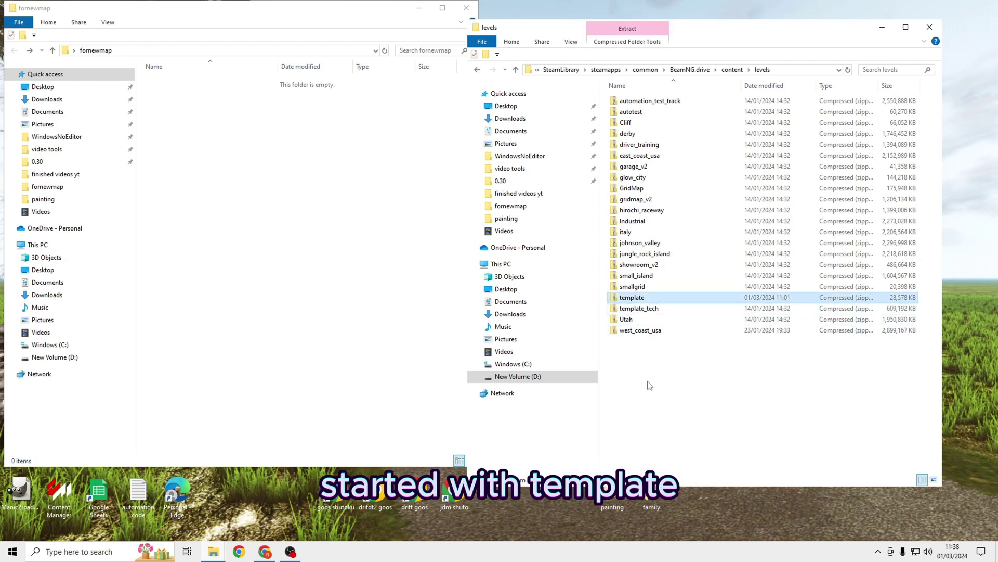
{"action": "left_click", "coordinate": [679, 308]}
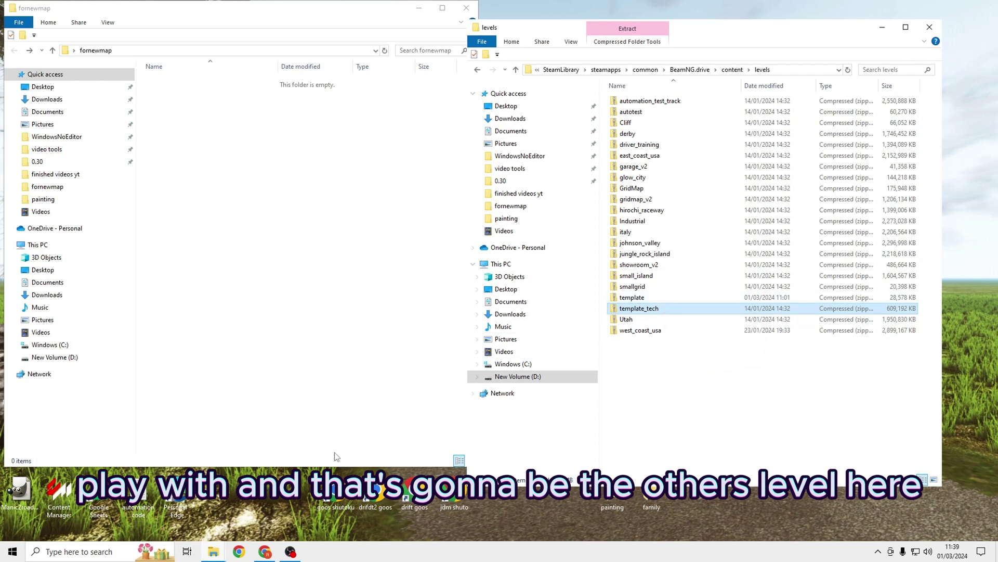
{"action": "left_click", "coordinate": [265, 552]}
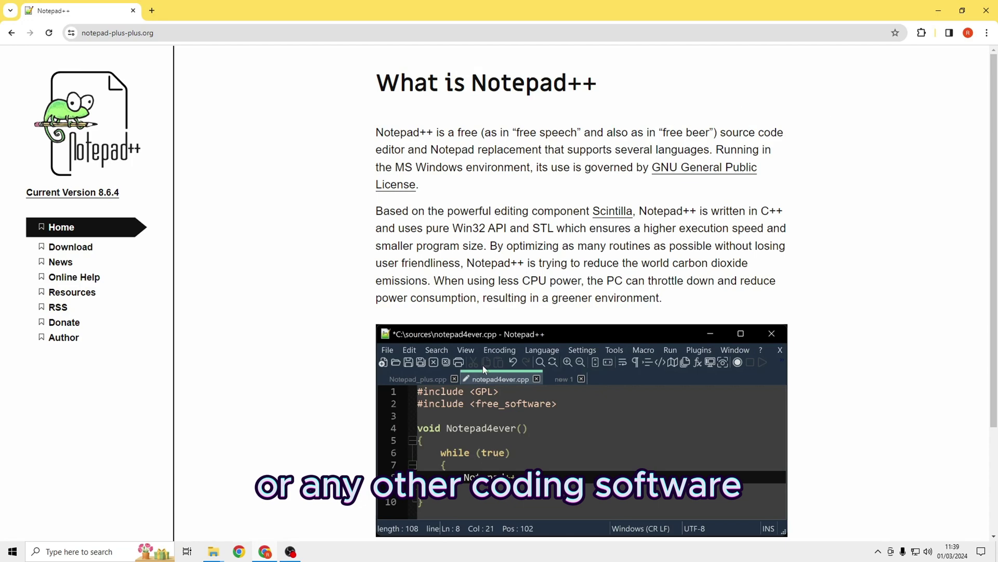
{"action": "left_click", "coordinate": [940, 11]}
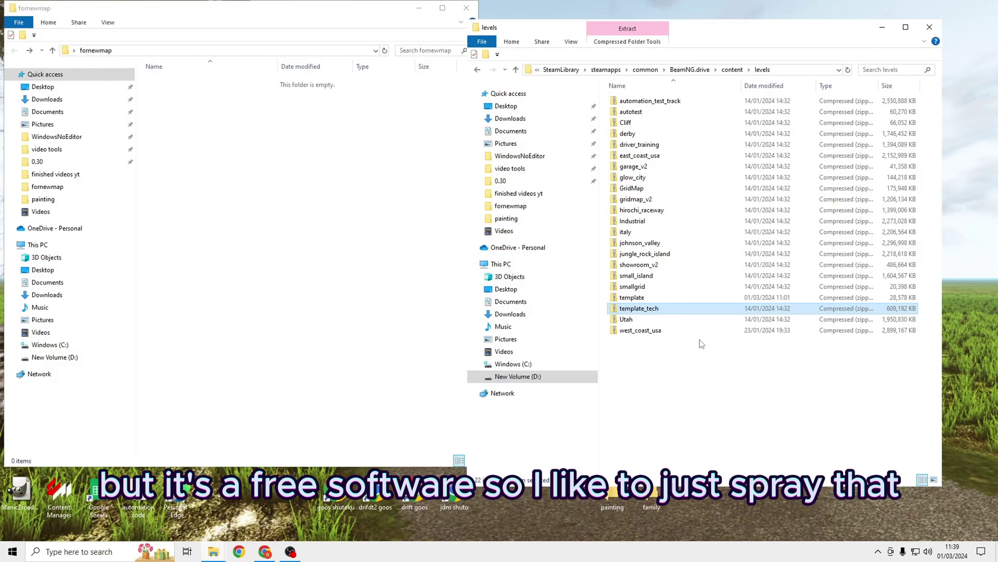
Step: Copy template_tech.zip into fornewmap and unpack it there with 7-Zip's Extract Here
{"action": "left_click_drag", "start_coordinate": [648, 309], "coordinate": [284, 155]}
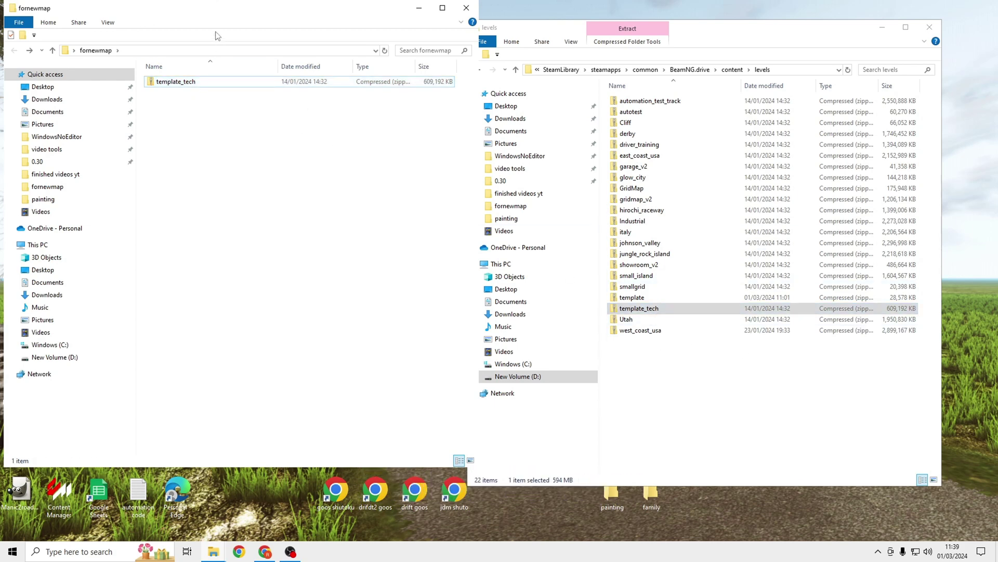
{"action": "right_click", "coordinate": [159, 83]}
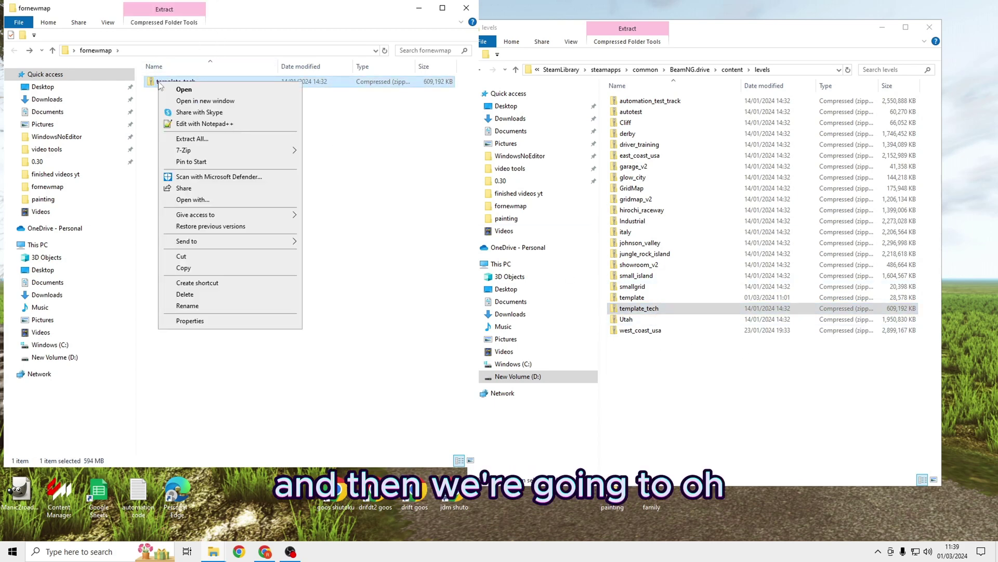
{"action": "mouse_move", "coordinate": [207, 151]}
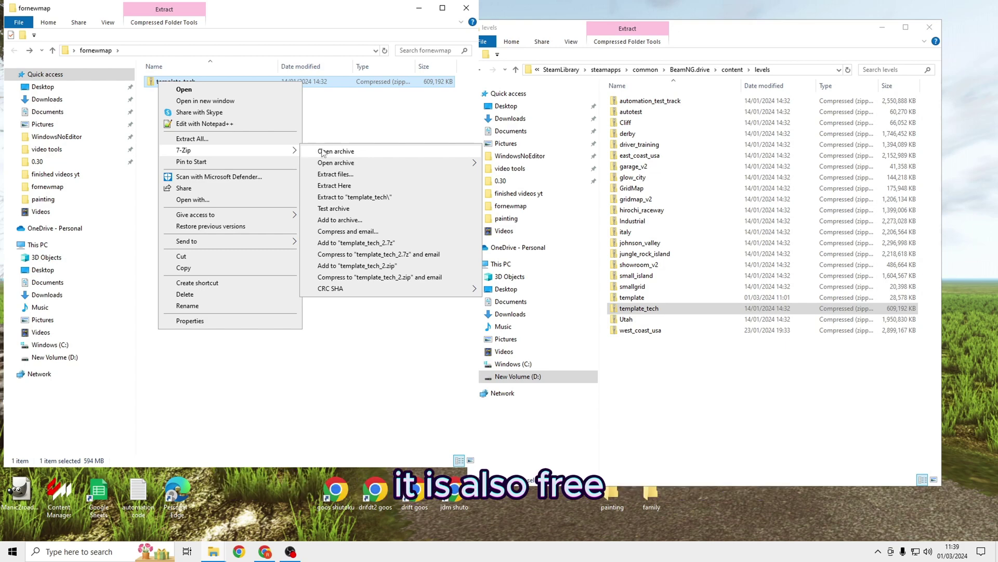
{"action": "left_click", "coordinate": [358, 187]}
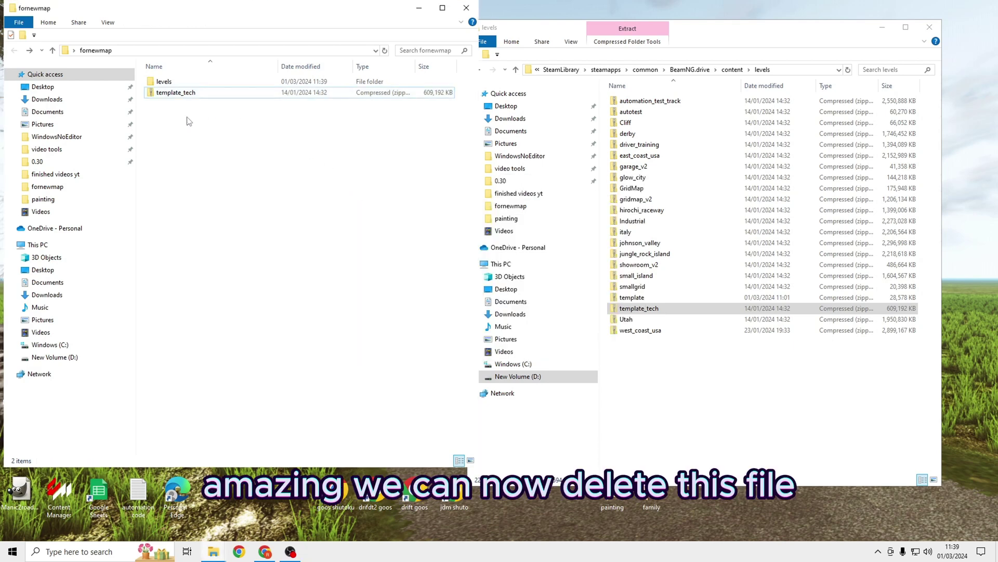
Step: Delete the leftover template_tech.zip and open the extracted levels folder
{"action": "left_click", "coordinate": [188, 93]}
{"action": "key", "text": "Delete"}
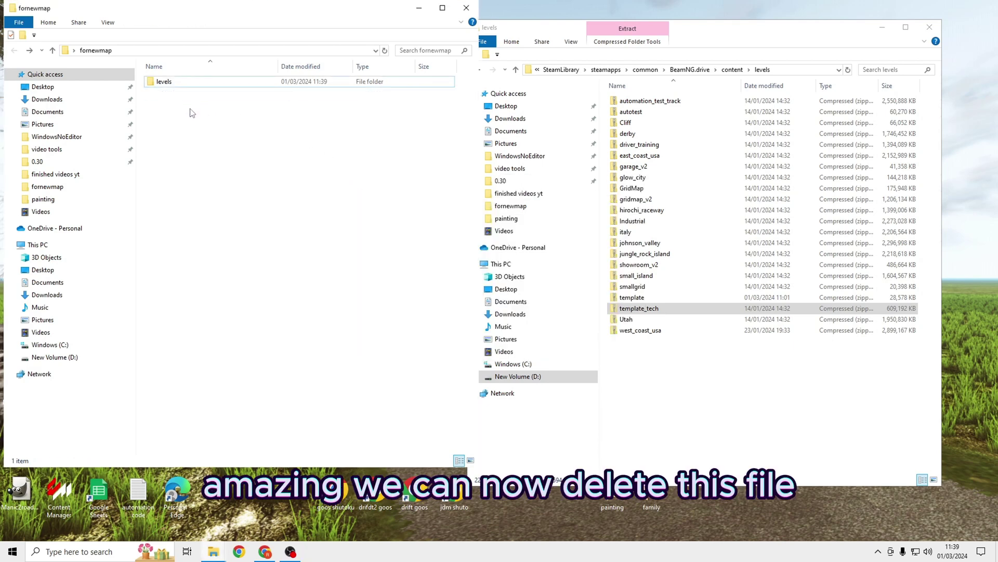
{"action": "double_click", "coordinate": [166, 82]}
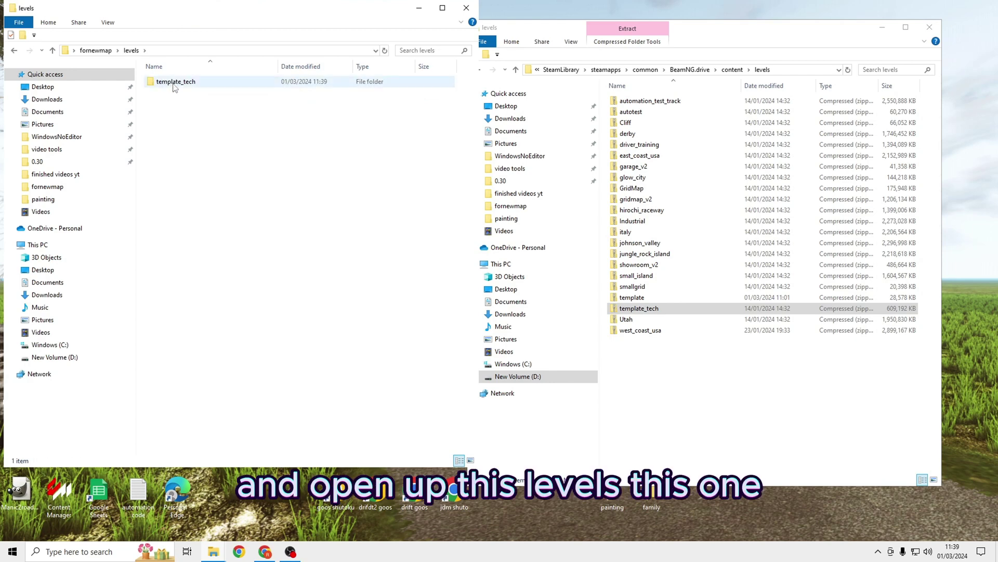
Step: Rename the template_tech level folder to ManicMap and open it
{"action": "left_click", "coordinate": [172, 86]}
{"action": "key", "text": "F2"}
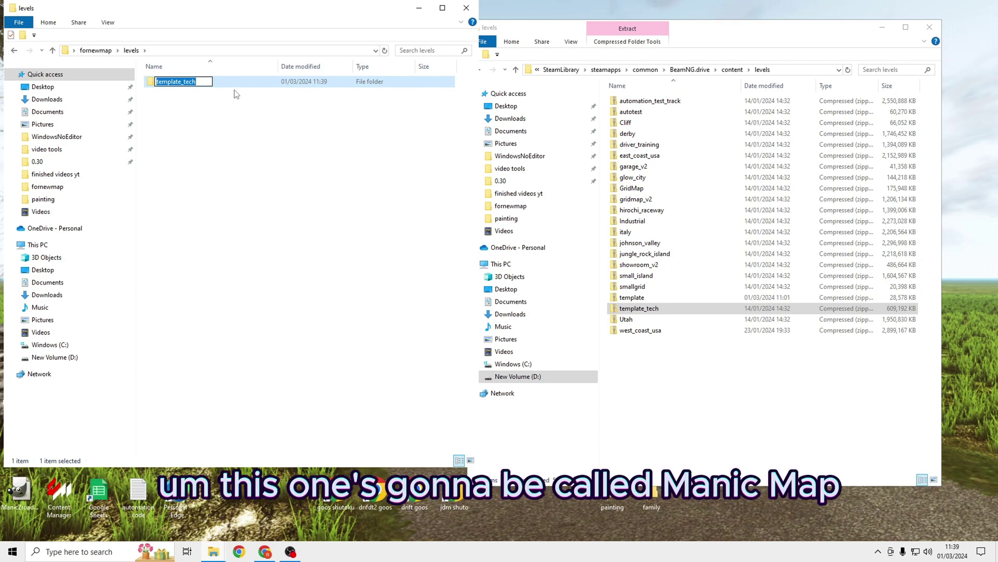
{"action": "type", "text": "fer"}
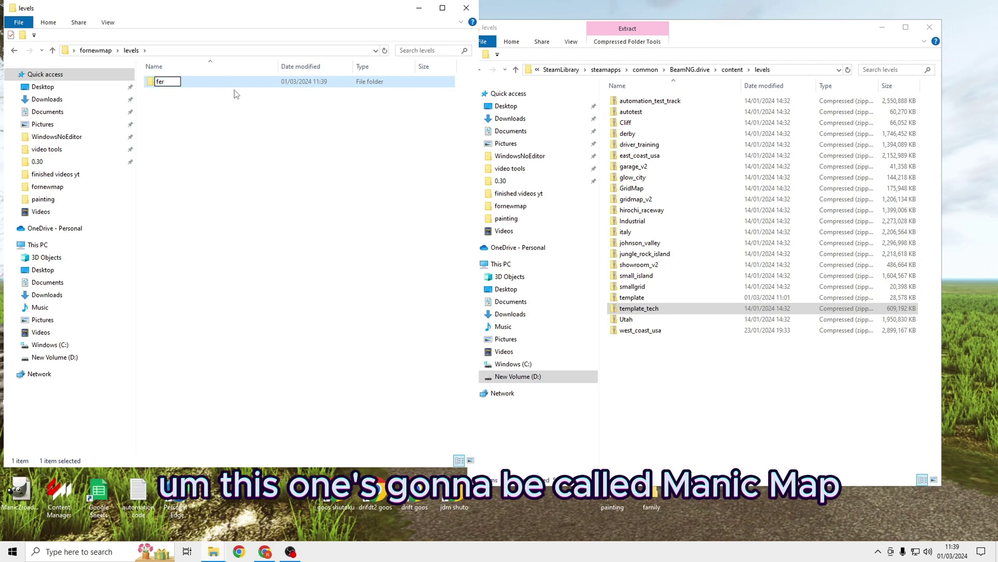
{"action": "key", "text": "BackSpace"}
{"action": "key", "text": "BackSpace"}
{"action": "type", "text": "Manicma"}
{"action": "key", "text": "BackSpace"}
{"action": "key", "text": "BackSpace"}
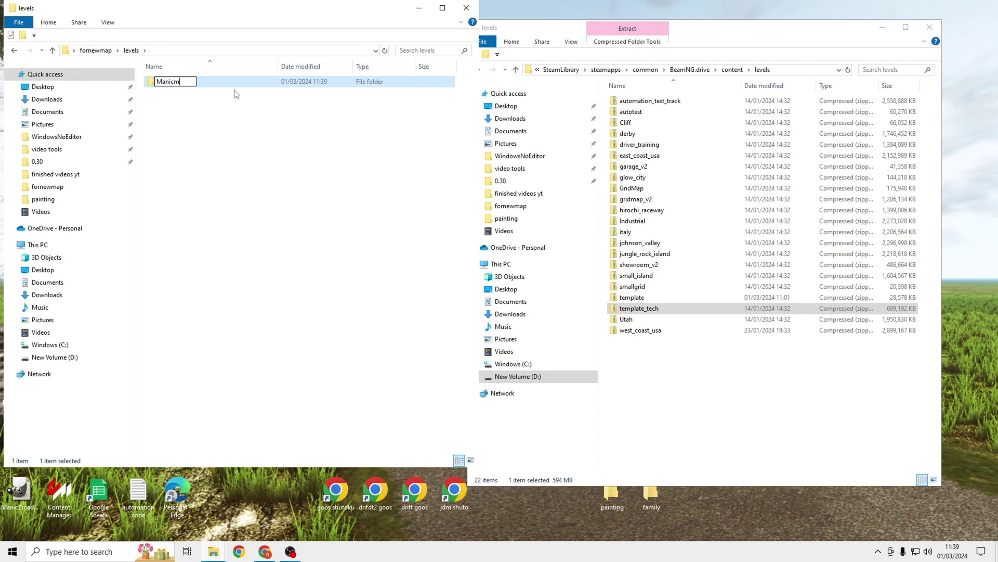
{"action": "type", "text": "Map"}
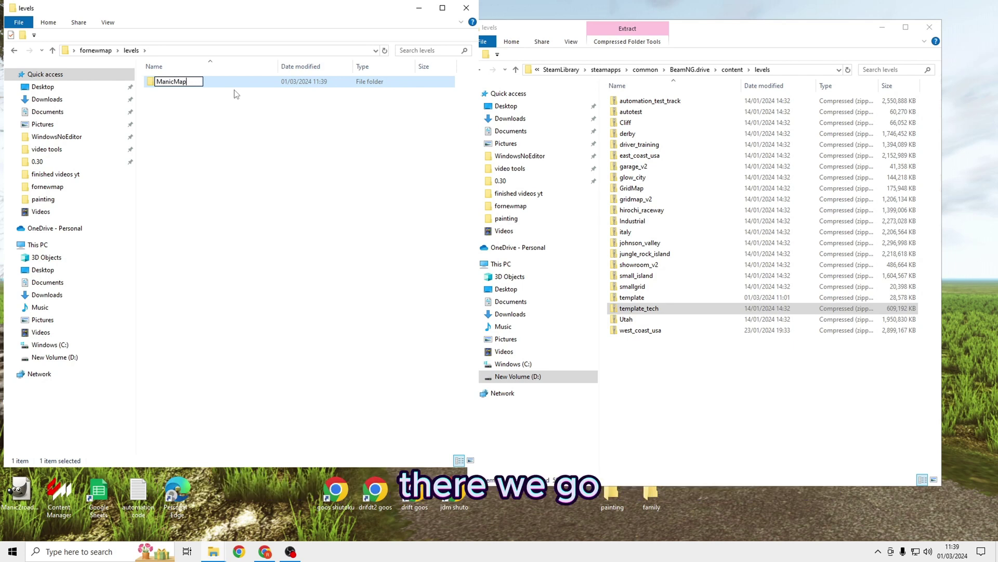
{"action": "key", "text": "ctrl+a"}
{"action": "key", "text": "ctrl+c"}
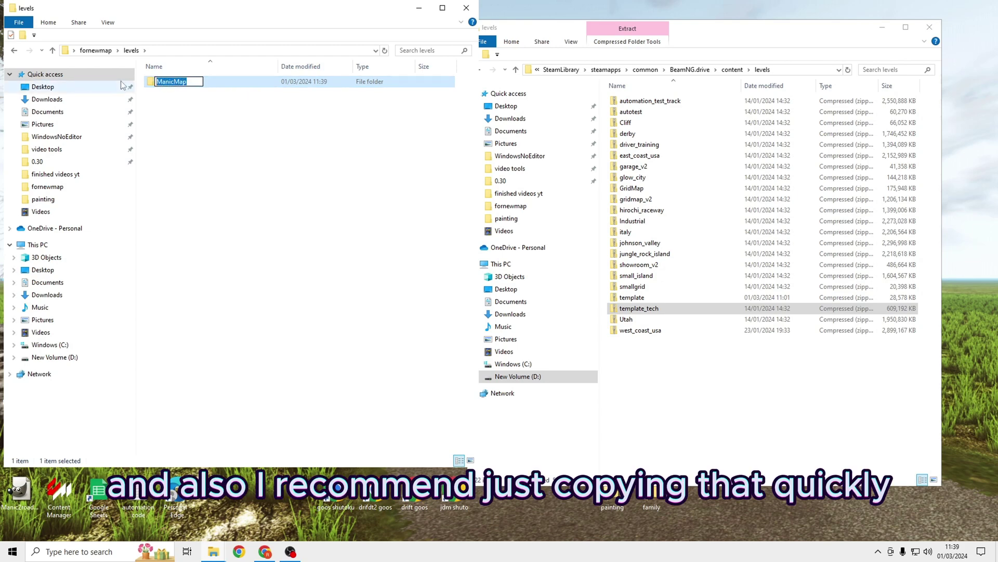
{"action": "left_click", "coordinate": [200, 107]}
{"action": "double_click", "coordinate": [153, 84]}
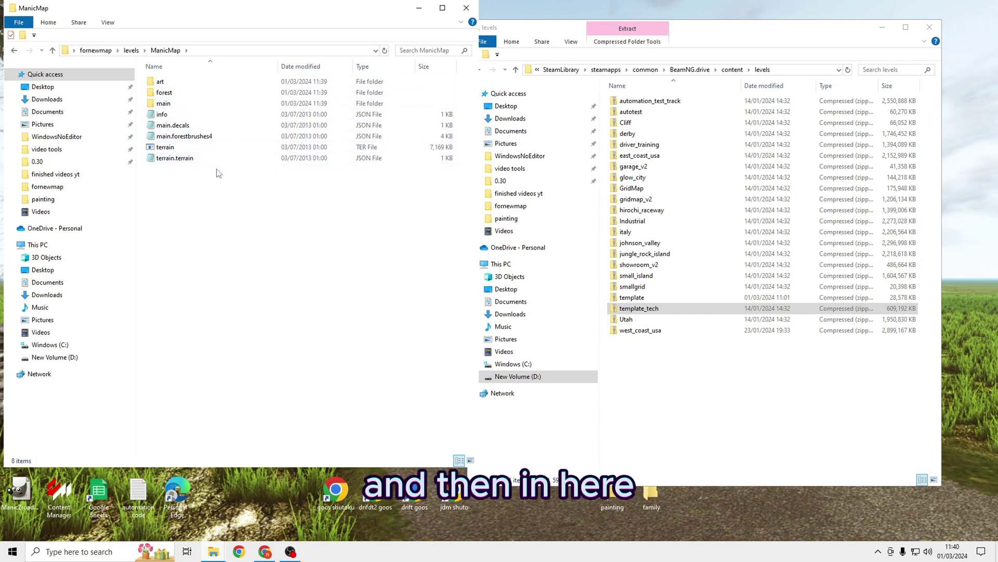
Step: In the info file, replace the title 'Template - Tech' with 'ManicMap'
{"action": "left_click", "coordinate": [189, 129]}
{"action": "double_click", "coordinate": [188, 129]}
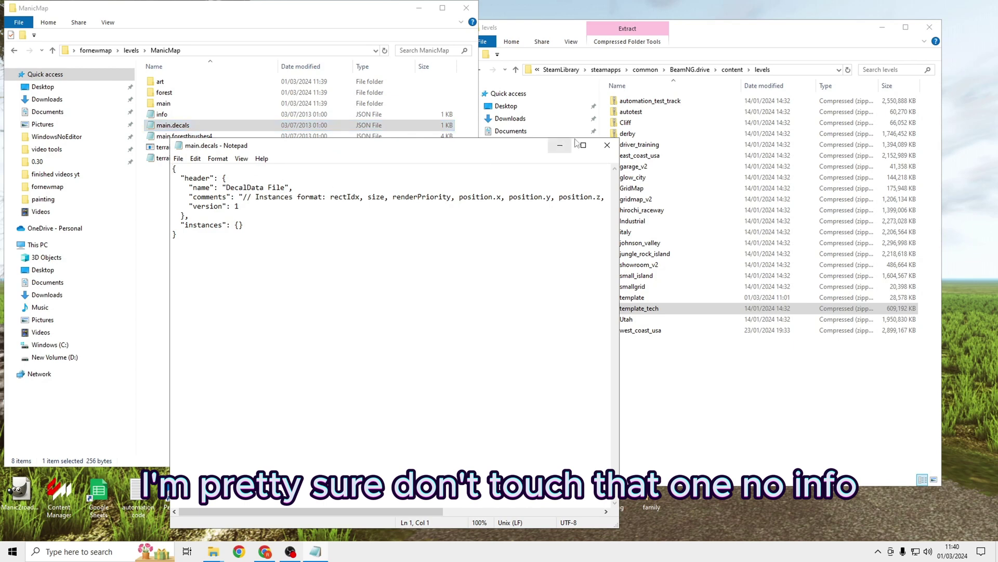
{"action": "left_click", "coordinate": [606, 143]}
{"action": "double_click", "coordinate": [177, 114]}
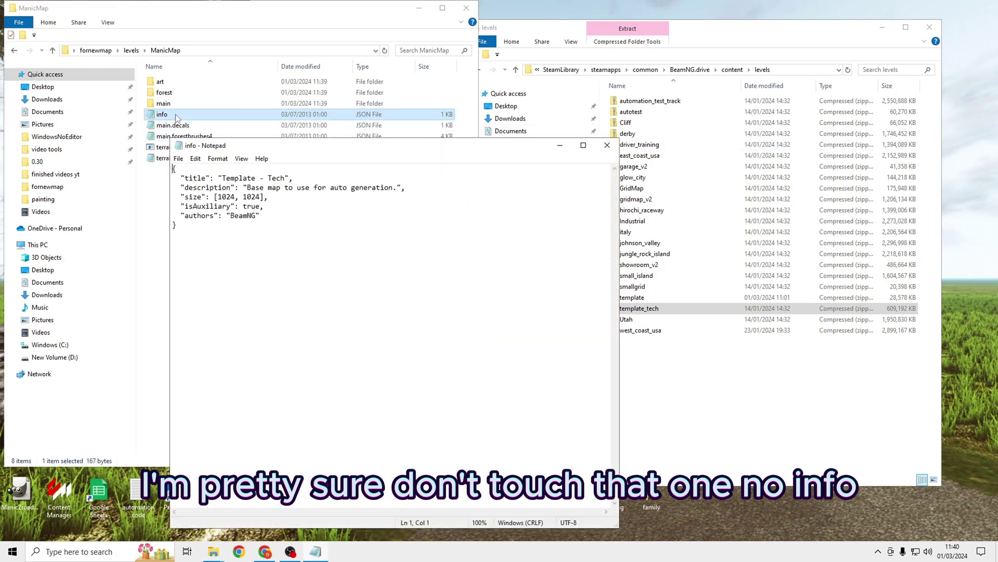
{"action": "left_click_drag", "start_coordinate": [227, 178], "coordinate": [284, 177]}
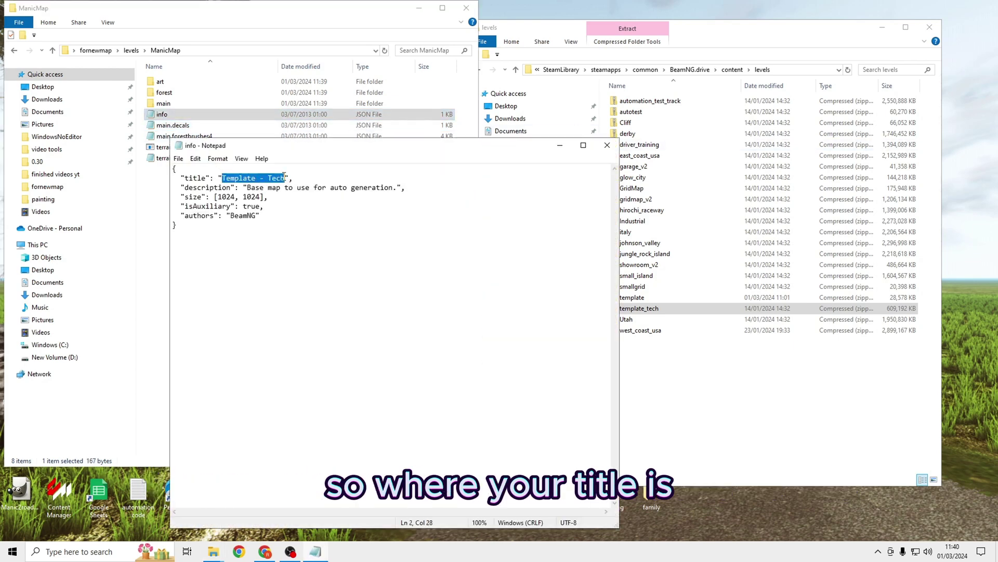
{"action": "type", "text": "ManicMap"}
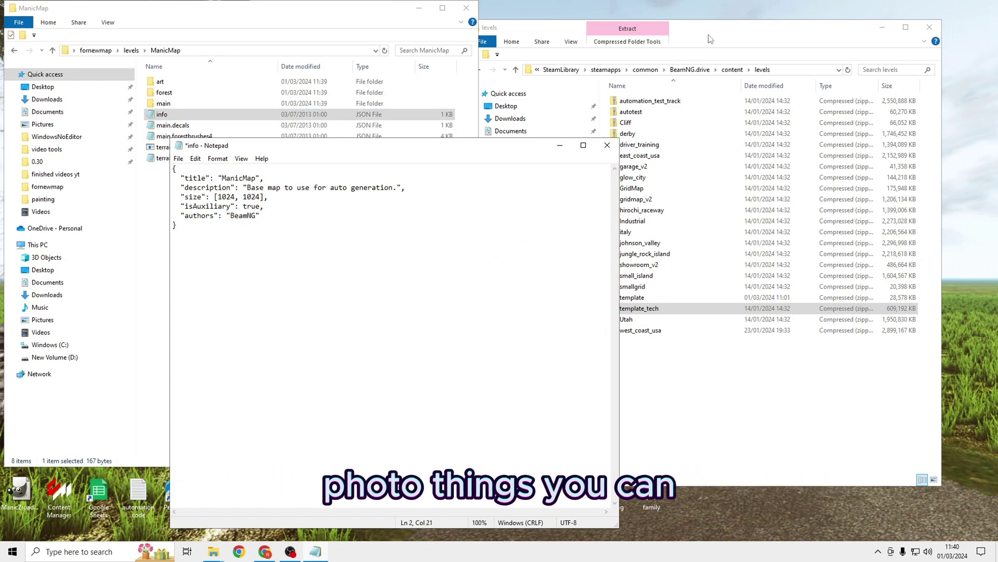
{"action": "left_click", "coordinate": [580, 114]}
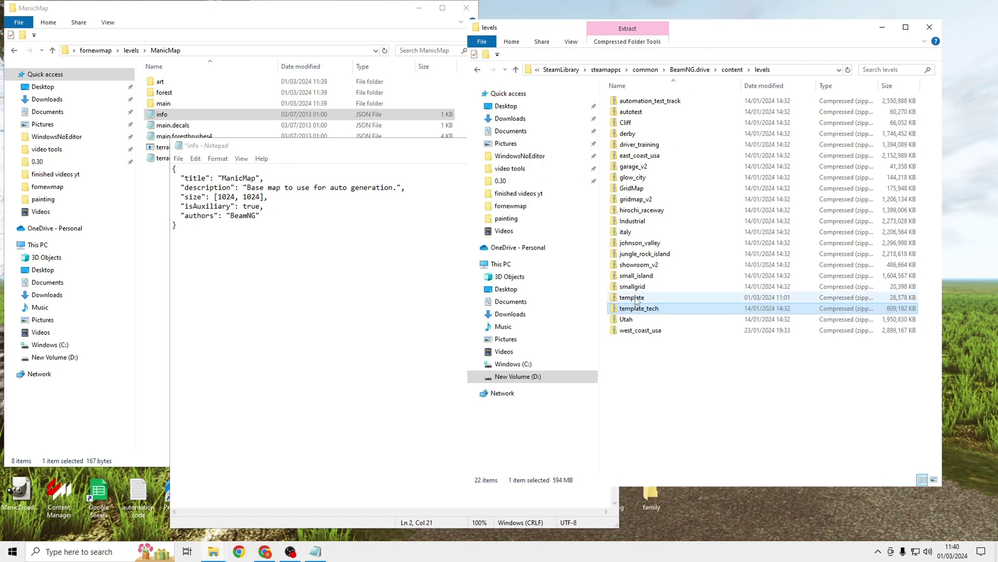
Step: Copy template_preview from the template archive's level folder into the ManicMap folder
{"action": "double_click", "coordinate": [636, 298]}
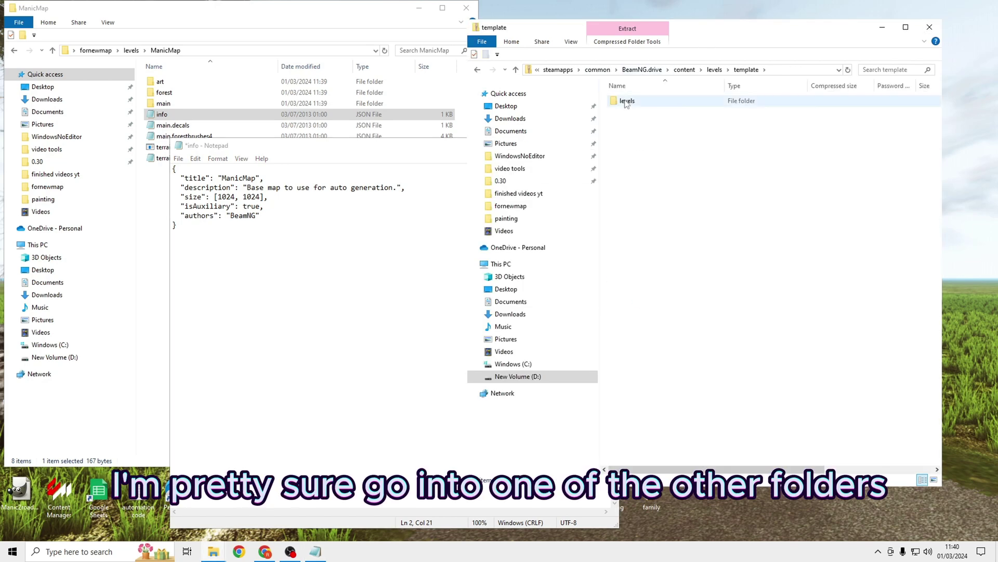
{"action": "double_click", "coordinate": [627, 102]}
{"action": "double_click", "coordinate": [630, 104]}
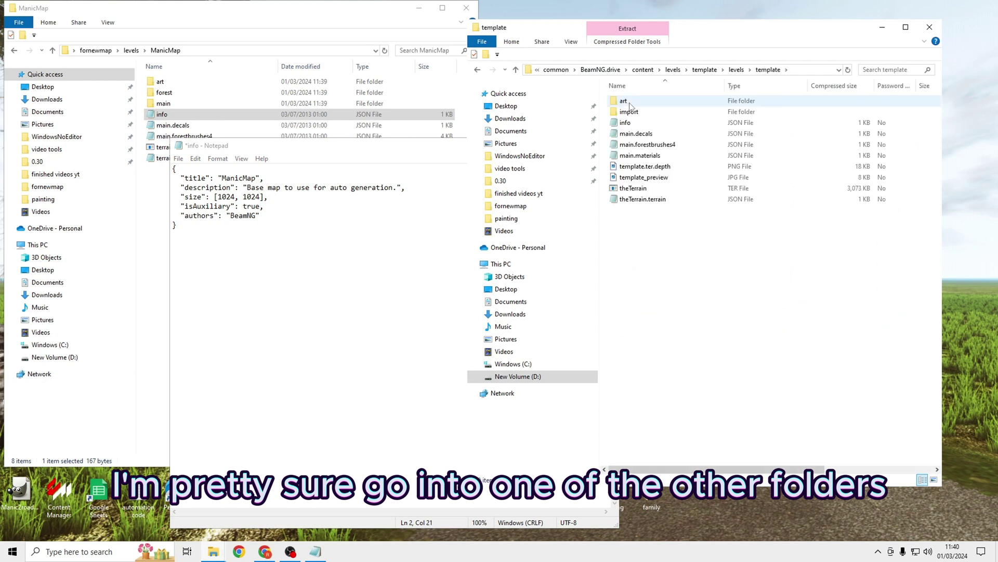
{"action": "left_click", "coordinate": [640, 167]}
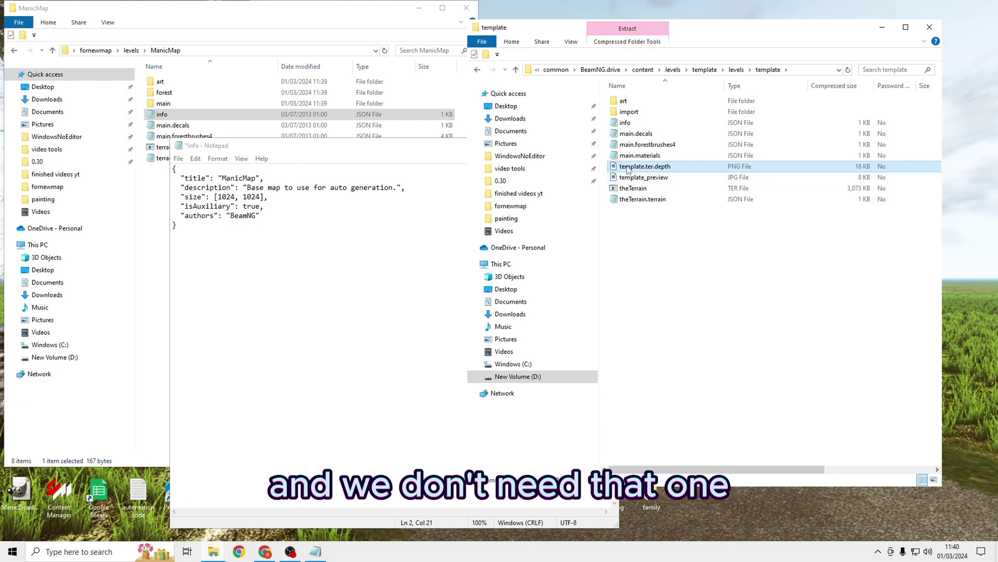
{"action": "left_click", "coordinate": [346, 25]}
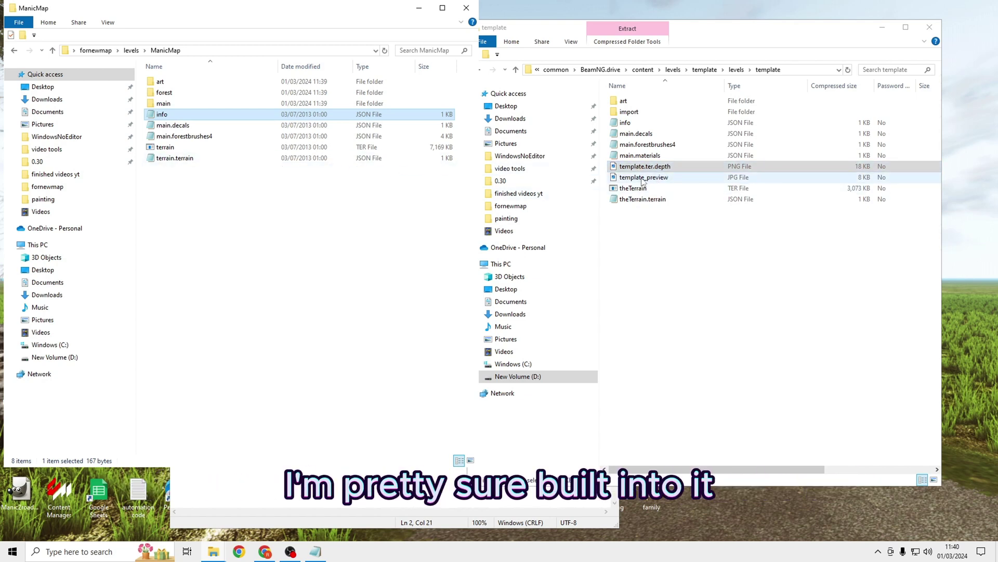
{"action": "left_click_drag", "start_coordinate": [643, 178], "coordinate": [210, 189]}
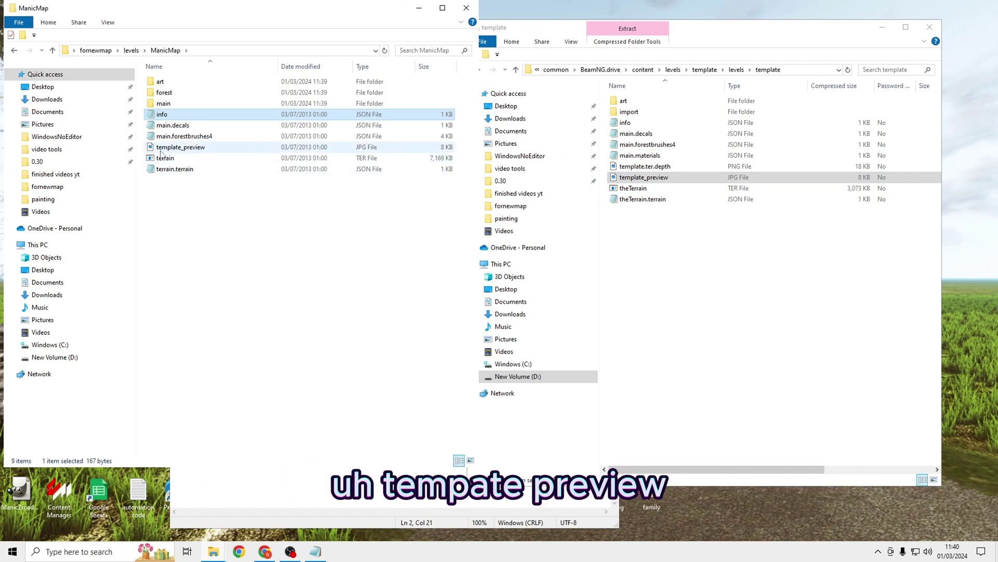
Step: Rename the copied image to ManicMap_preview and reopen the info file
{"action": "left_click", "coordinate": [178, 149]}
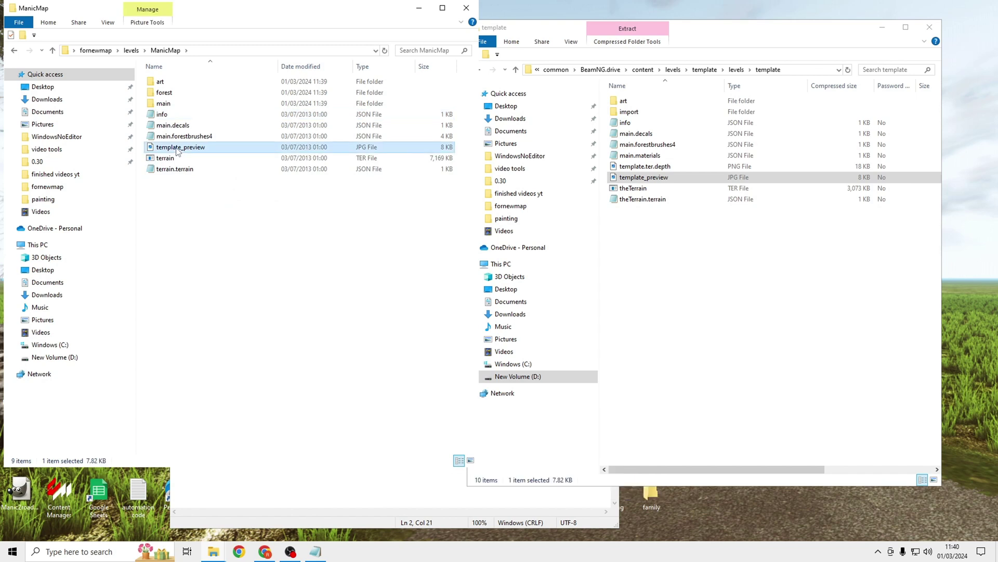
{"action": "left_click", "coordinate": [178, 149]}
{"action": "left_click", "coordinate": [181, 147]}
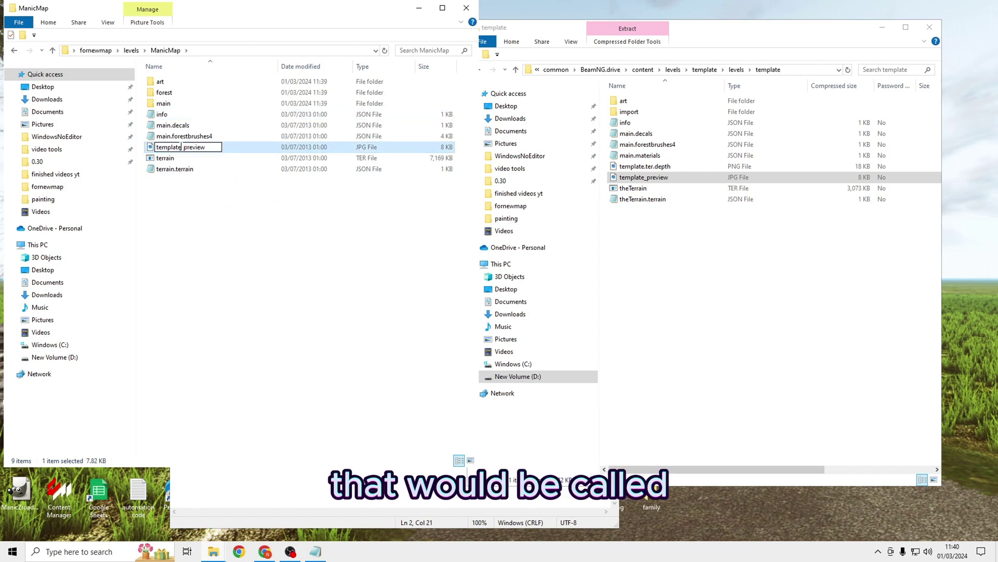
{"action": "left_click_drag", "start_coordinate": [181, 147], "coordinate": [156, 147]}
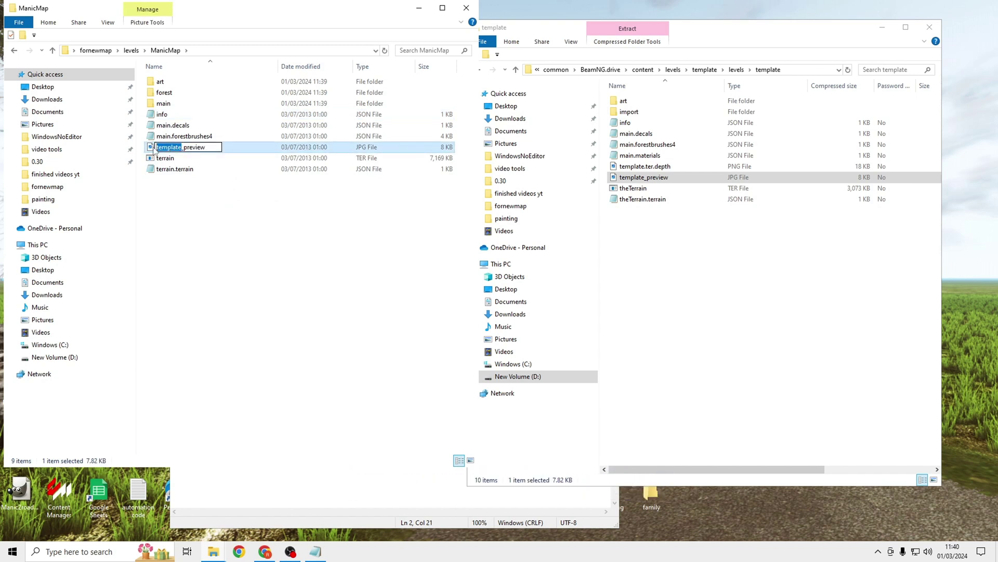
{"action": "type", "text": "ManicMap"}
{"action": "left_click", "coordinate": [209, 194]}
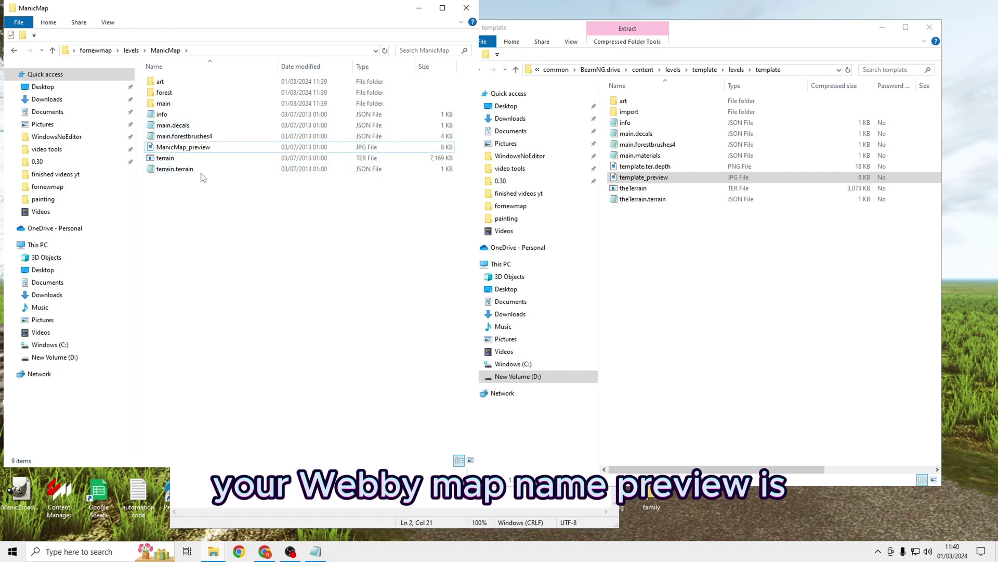
{"action": "double_click", "coordinate": [176, 115]}
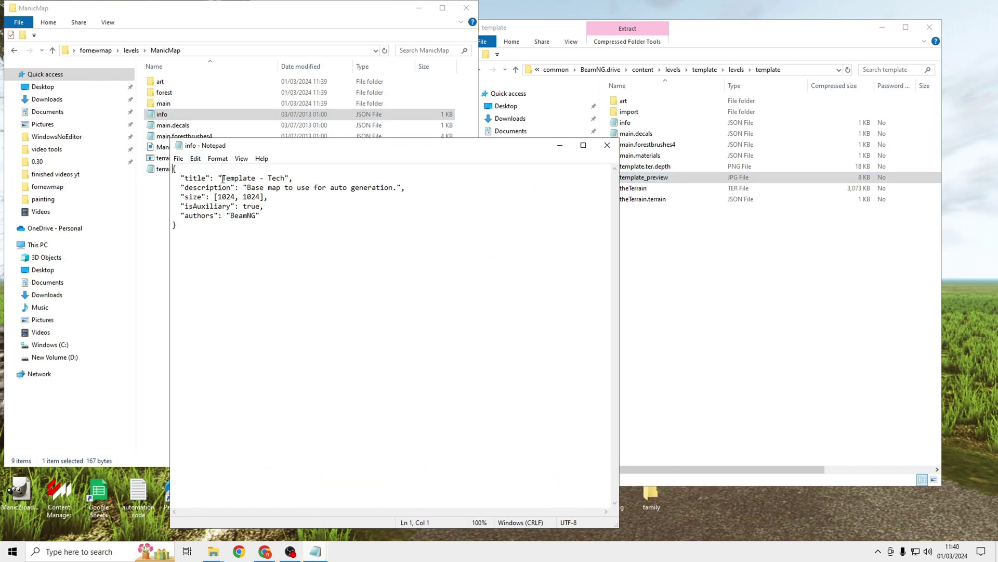
Step: Replace the info title with 'ManicMap' and save the file
{"action": "left_click_drag", "start_coordinate": [223, 178], "coordinate": [277, 178]}
{"action": "key", "text": "ctrl+v"}
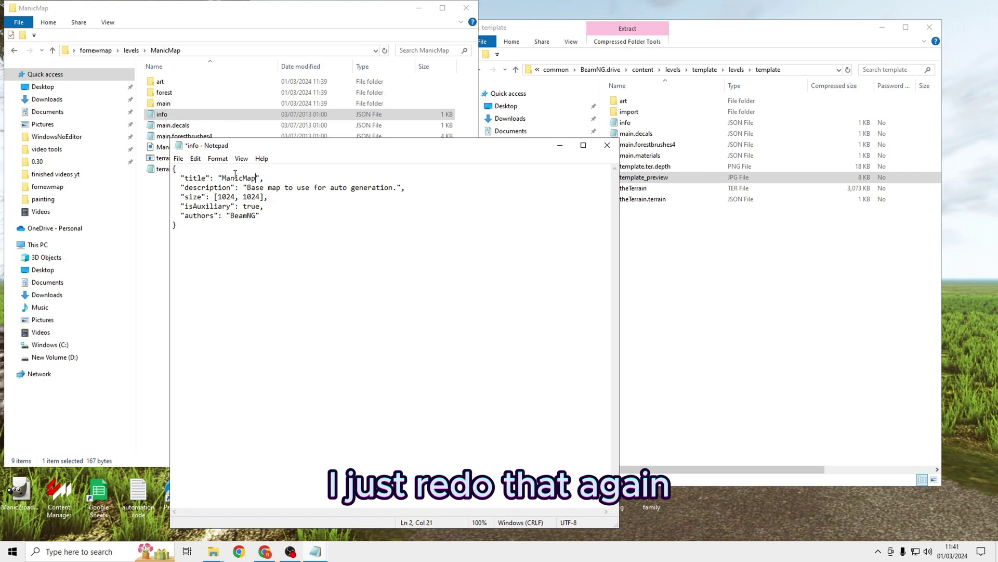
{"action": "left_click", "coordinate": [178, 159]}
{"action": "left_click", "coordinate": [208, 207]}
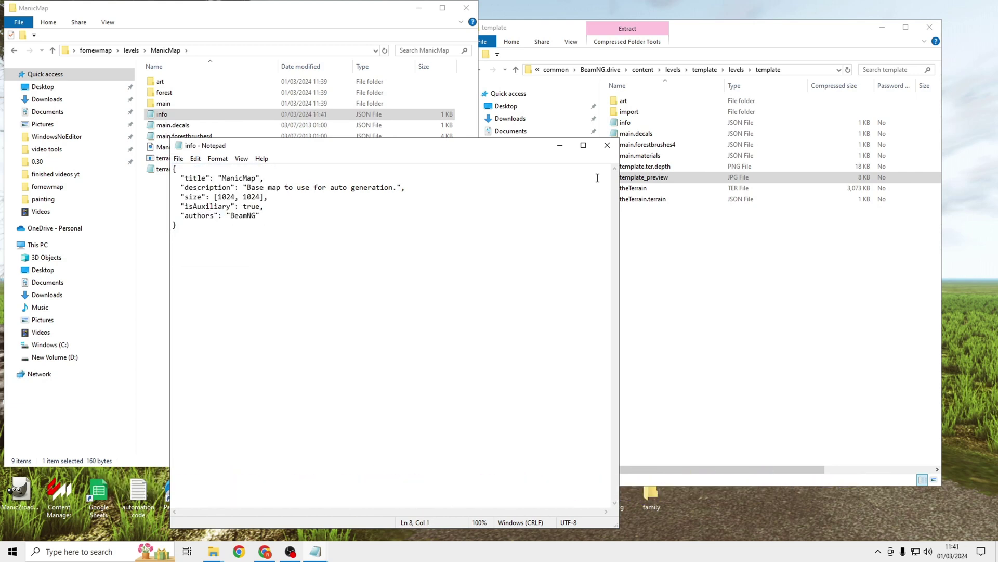
Step: Copy the previews line from the template's info file onto a new line in ManicMap's info
{"action": "left_click", "coordinate": [690, 239]}
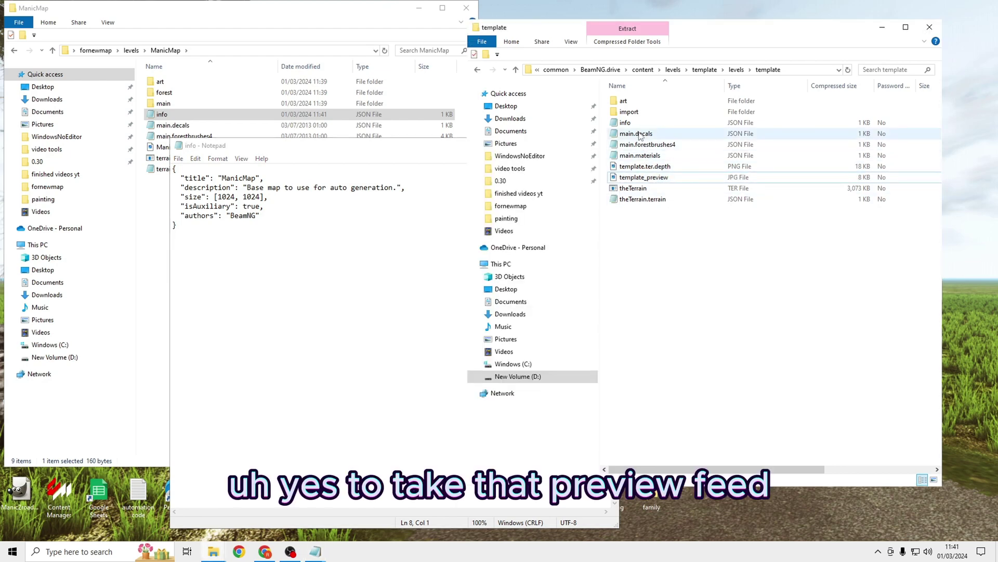
{"action": "double_click", "coordinate": [625, 122]}
{"action": "left_click_drag", "start_coordinate": [452, 151], "coordinate": [754, 122]}
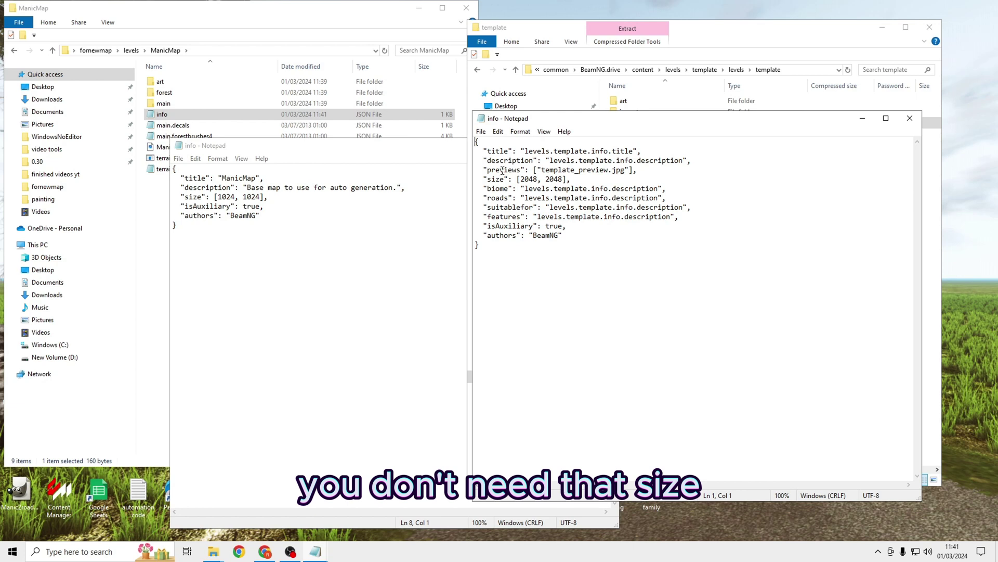
{"action": "left_click_drag", "start_coordinate": [484, 170], "coordinate": [635, 171]}
{"action": "key", "text": "ctrl+c"}
{"action": "left_click", "coordinate": [408, 186]}
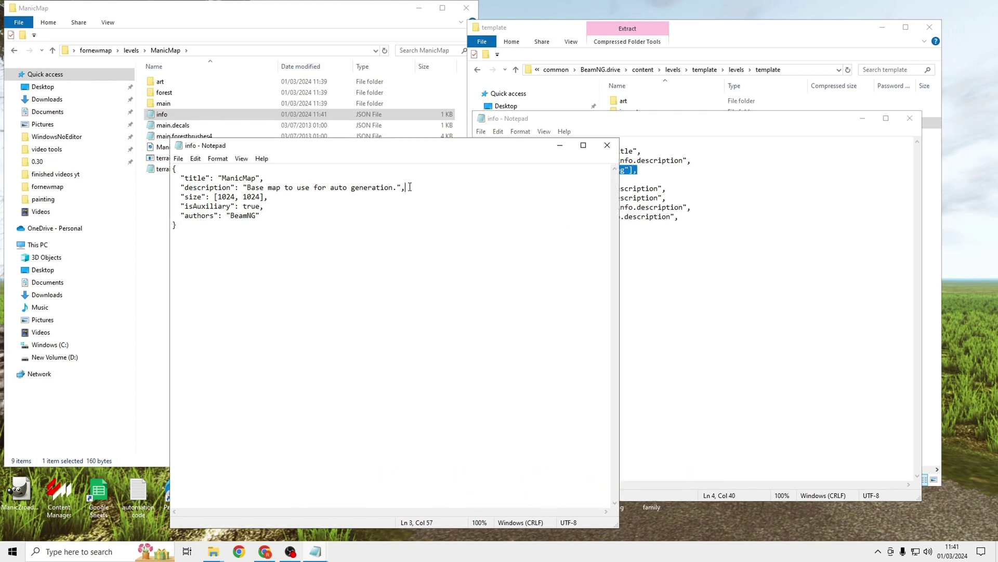
{"action": "key", "text": "Return"}
{"action": "key", "text": "ctrl+v"}
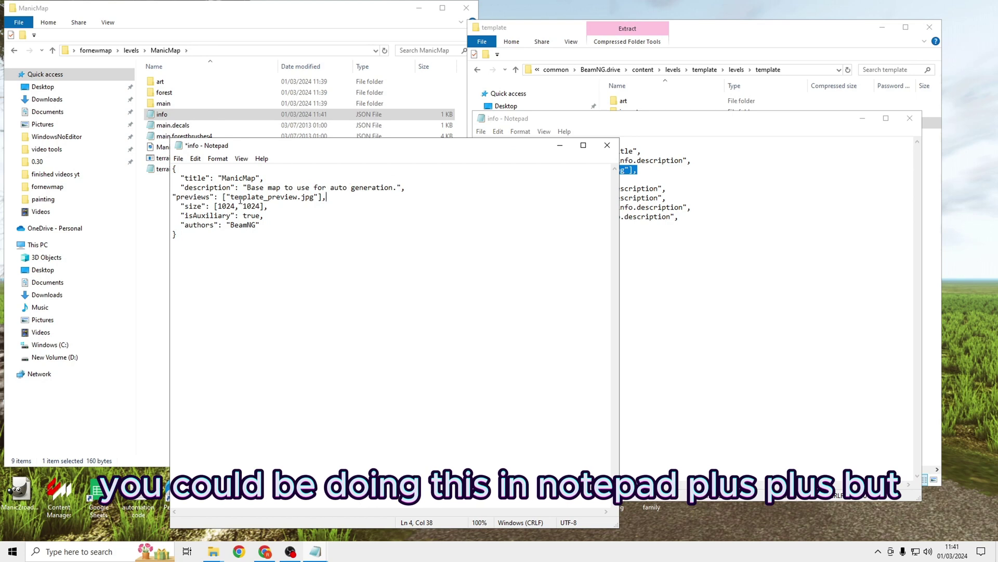
Step: Change the previews entry to ManicMap_preview.jpg and save the info file
{"action": "left_click_drag", "start_coordinate": [231, 198], "coordinate": [297, 199]}
{"action": "key", "text": "ctrl+v"}
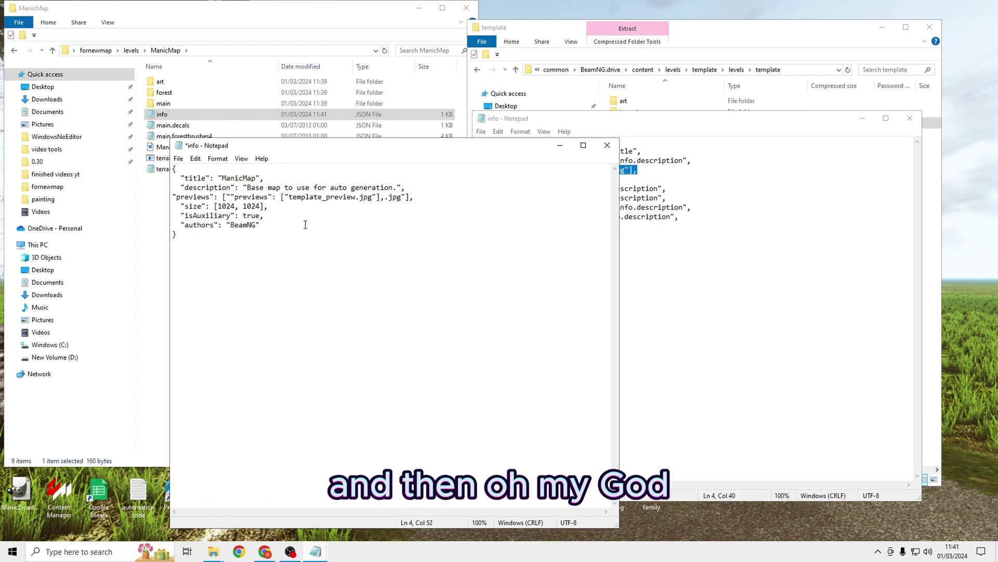
{"action": "key", "text": "ctrl+z"}
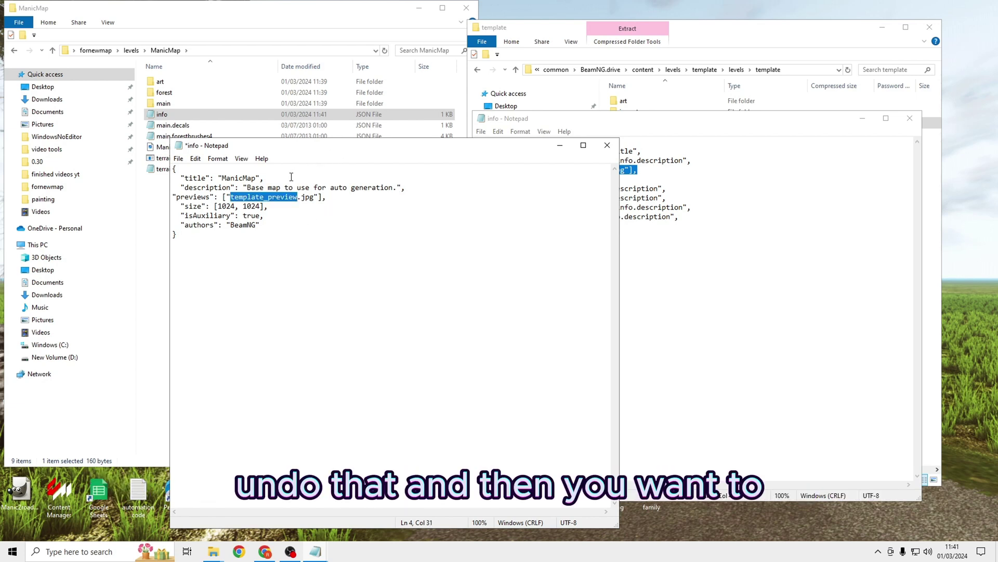
{"action": "left_click_drag", "start_coordinate": [222, 178], "coordinate": [248, 177]}
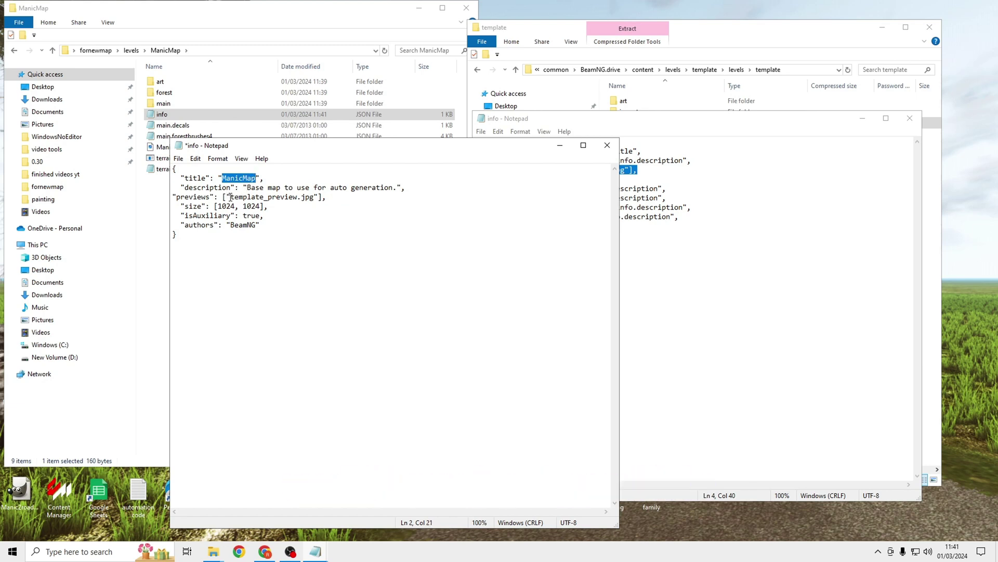
{"action": "left_click_drag", "start_coordinate": [231, 197], "coordinate": [264, 201]}
{"action": "type", "text": "ManicMap"}
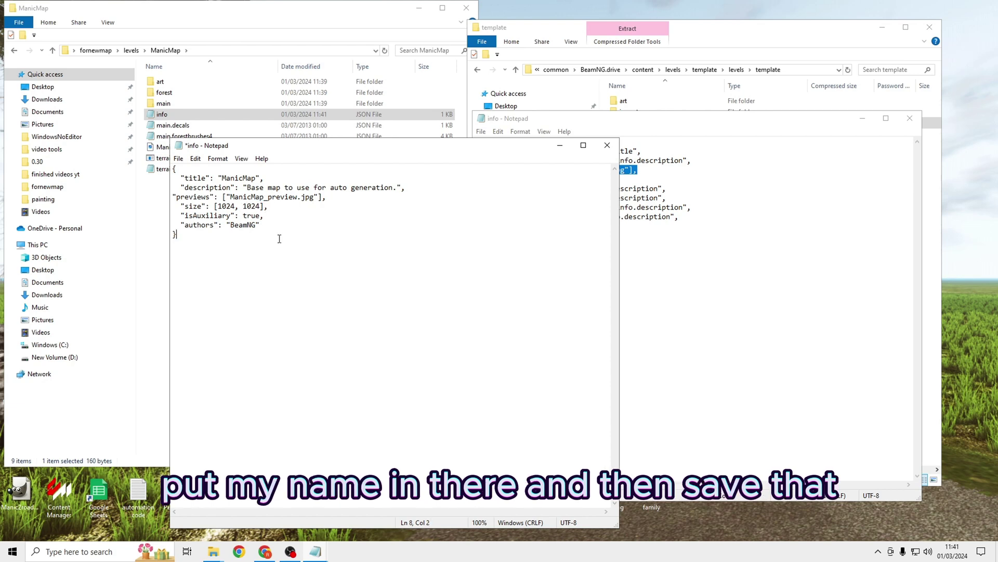
{"action": "left_click", "coordinate": [178, 158]}
{"action": "left_click", "coordinate": [197, 204]}
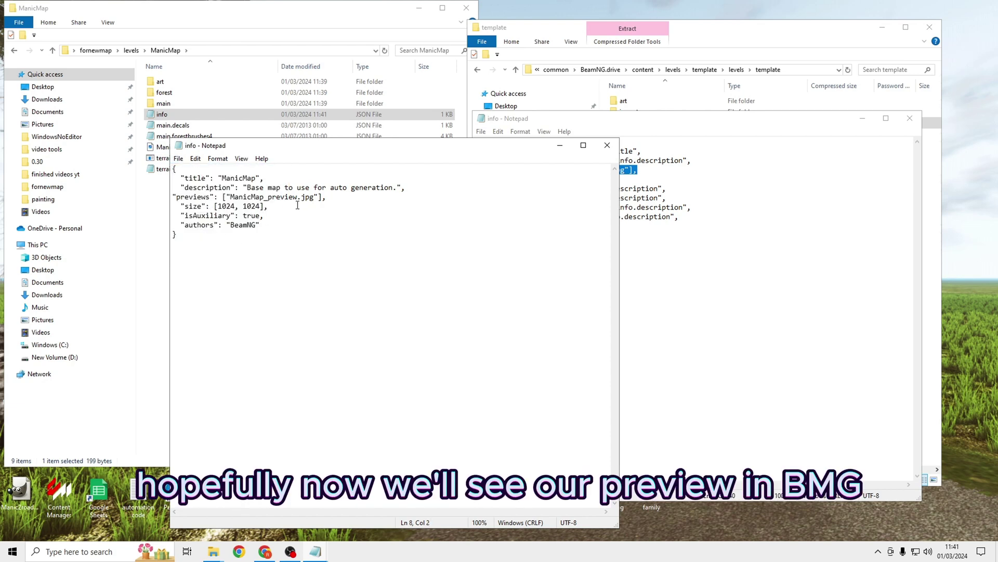
{"action": "left_click", "coordinate": [561, 146]}
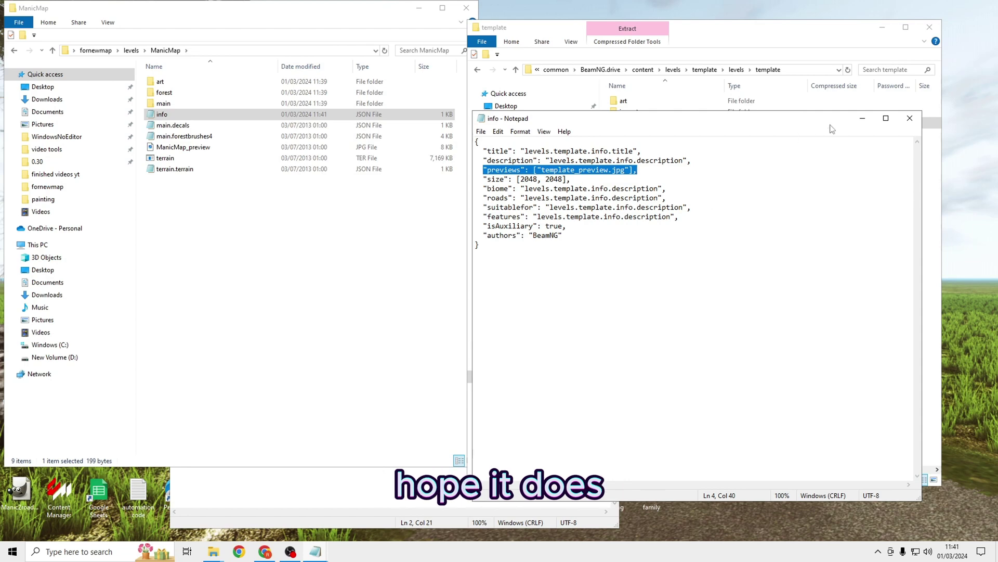
Step: Close the extra Notepad windows, discarding the stale info copy, then recheck and close info
{"action": "left_click", "coordinate": [863, 119]}
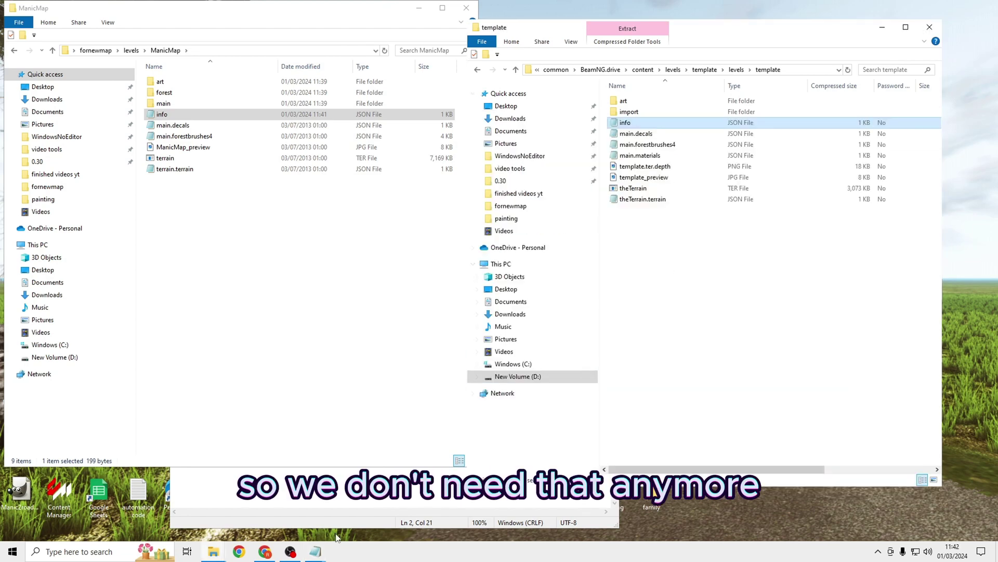
{"action": "left_click", "coordinate": [317, 550]}
{"action": "left_click", "coordinate": [427, 469]}
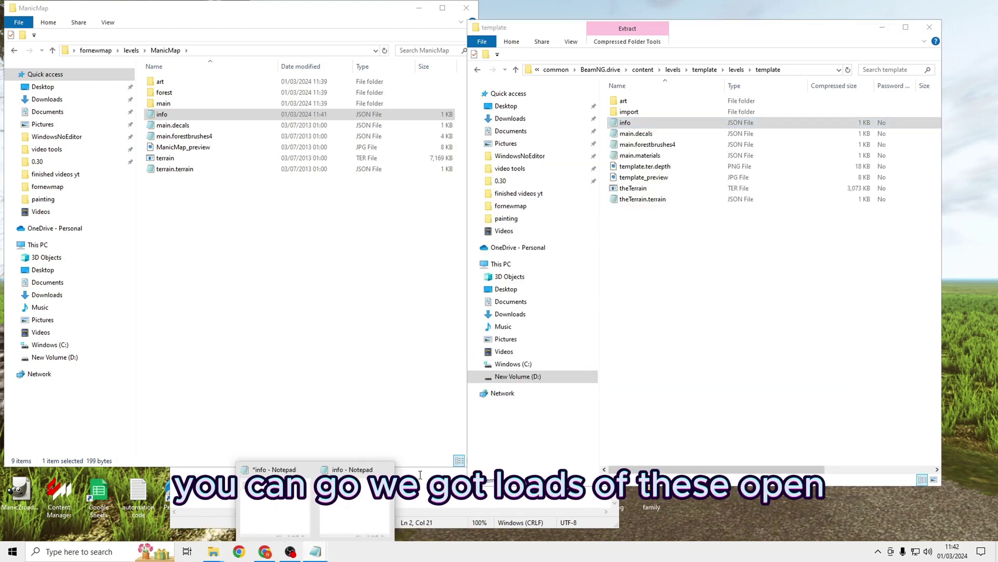
{"action": "left_click", "coordinate": [388, 469]}
{"action": "left_click", "coordinate": [348, 469]}
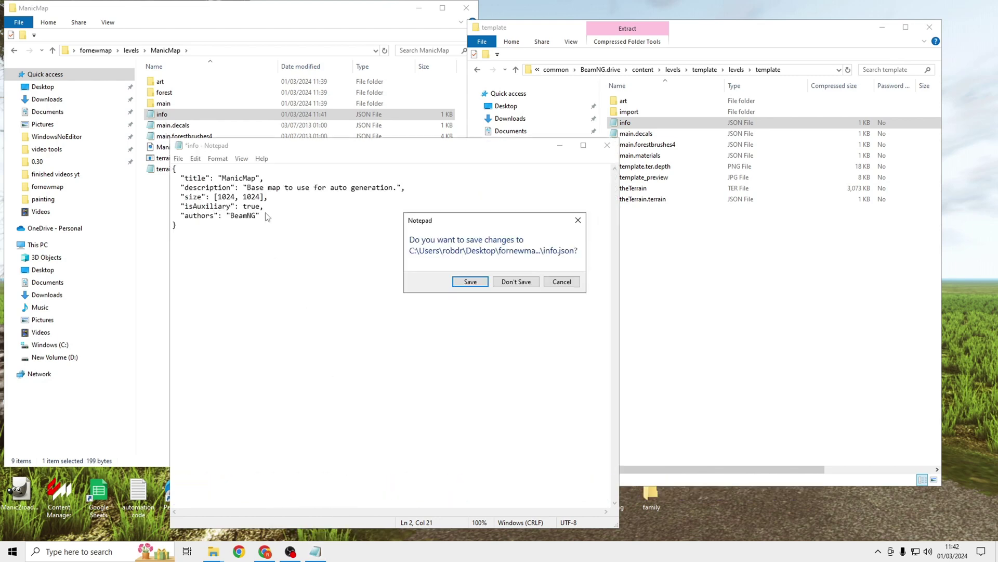
{"action": "left_click", "coordinate": [470, 281]}
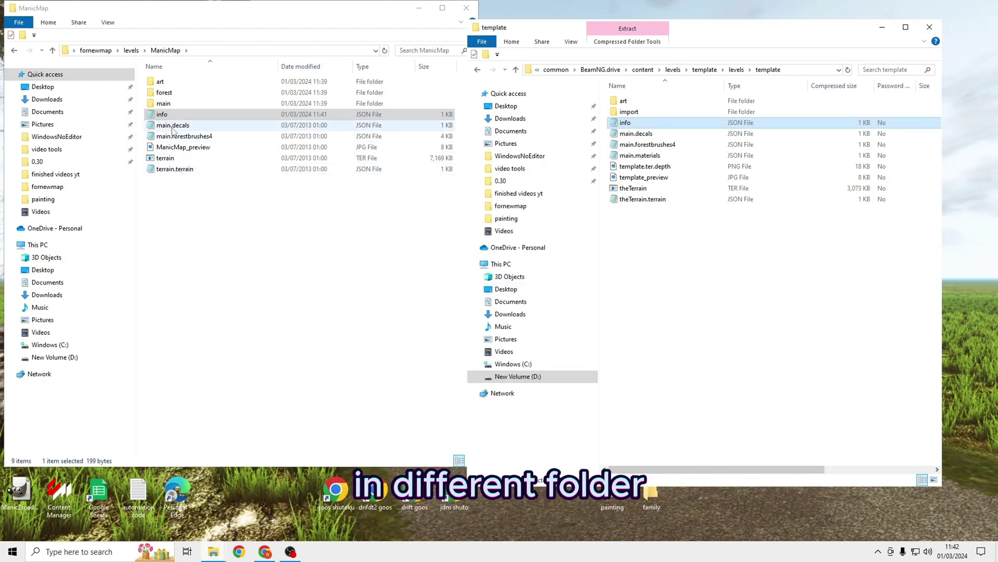
{"action": "double_click", "coordinate": [182, 115]}
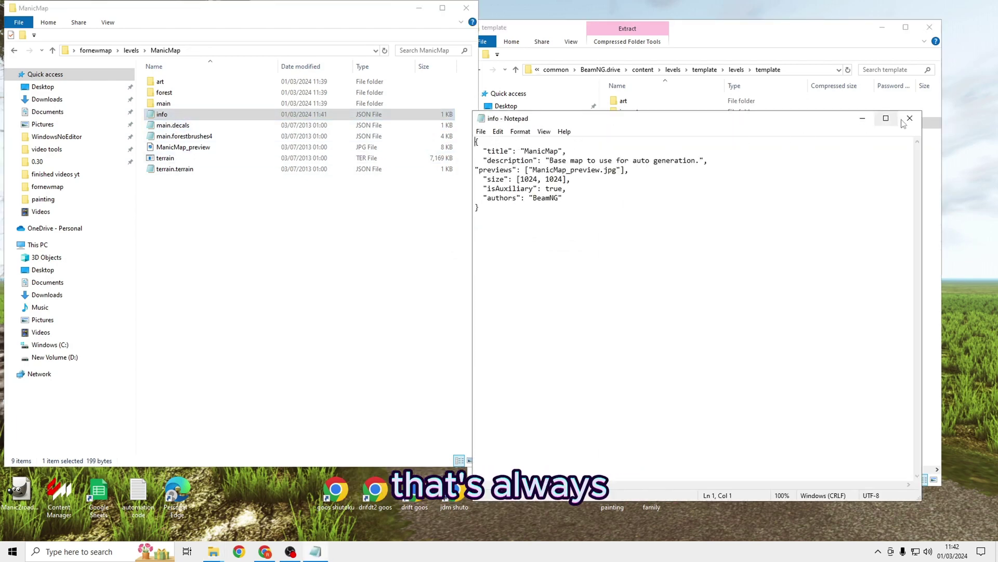
{"action": "left_click", "coordinate": [910, 119]}
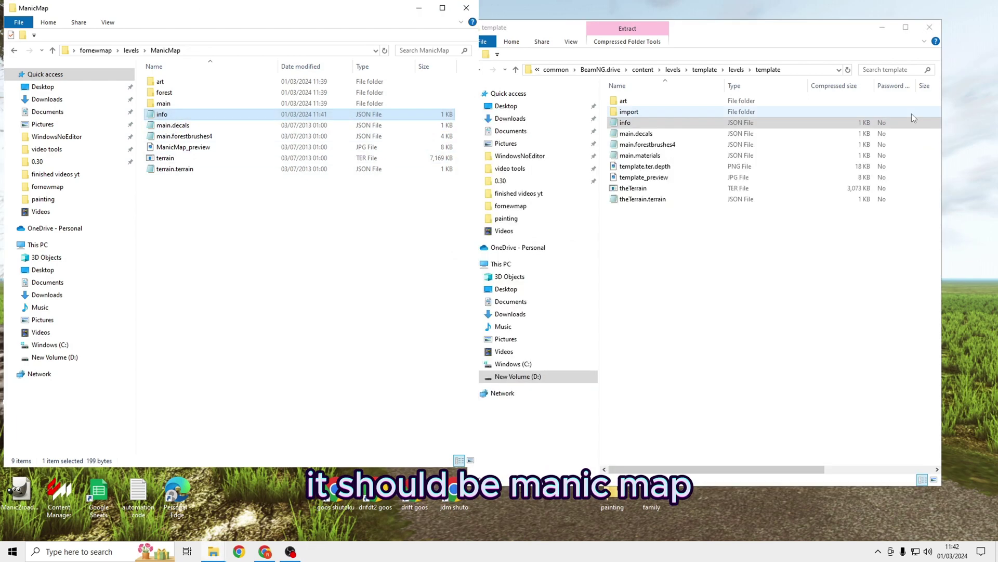
Step: Open the art\terrains main.materials file in Notepad++
{"action": "double_click", "coordinate": [164, 92]}
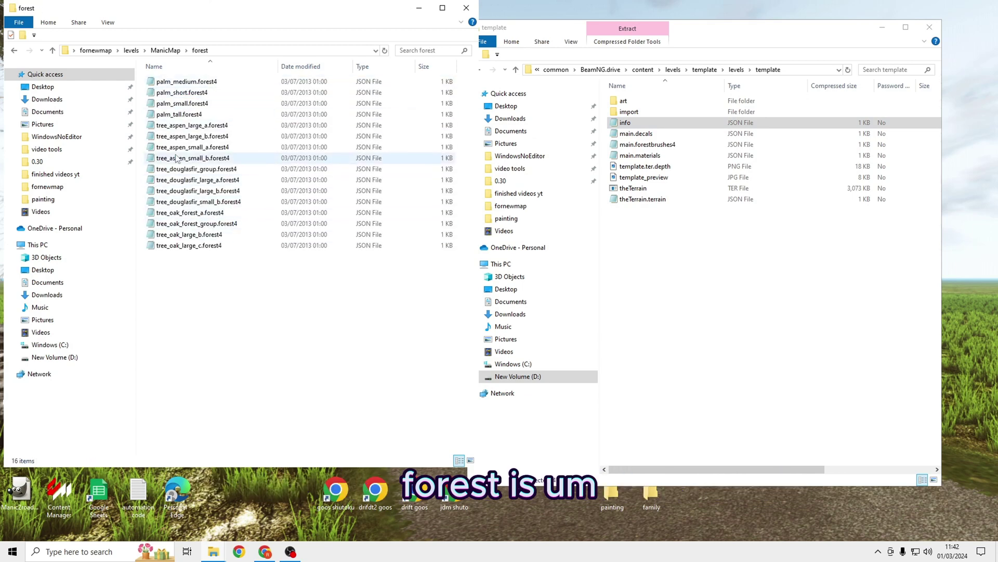
{"action": "left_click", "coordinate": [14, 50]}
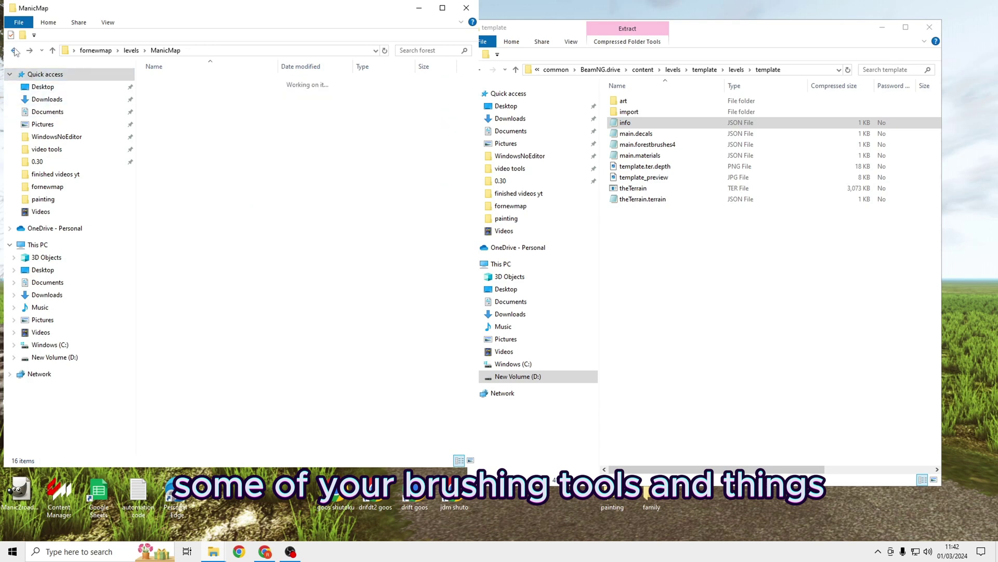
{"action": "double_click", "coordinate": [159, 83]}
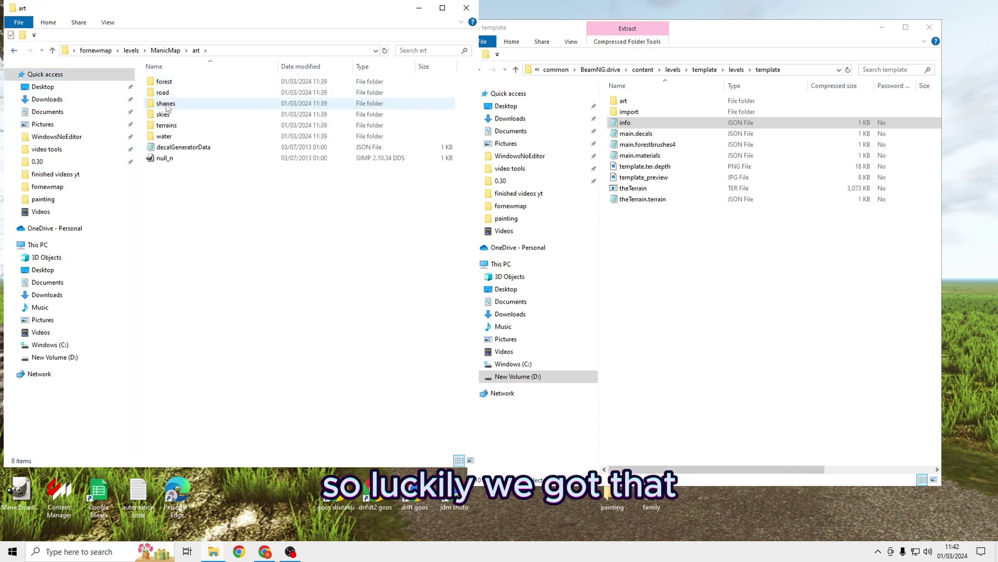
{"action": "double_click", "coordinate": [182, 126]}
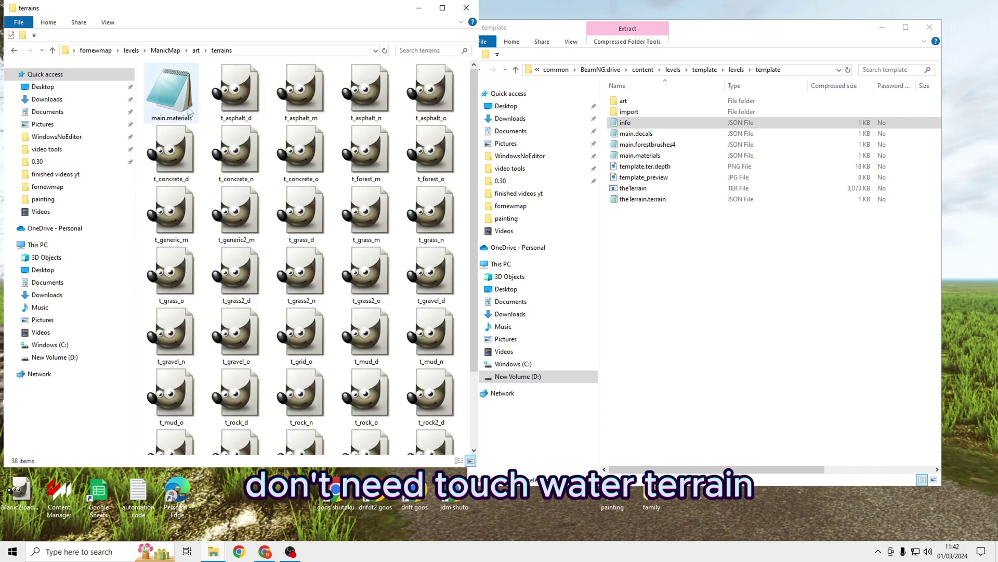
{"action": "right_click", "coordinate": [165, 94]}
{"action": "left_click", "coordinate": [213, 138]}
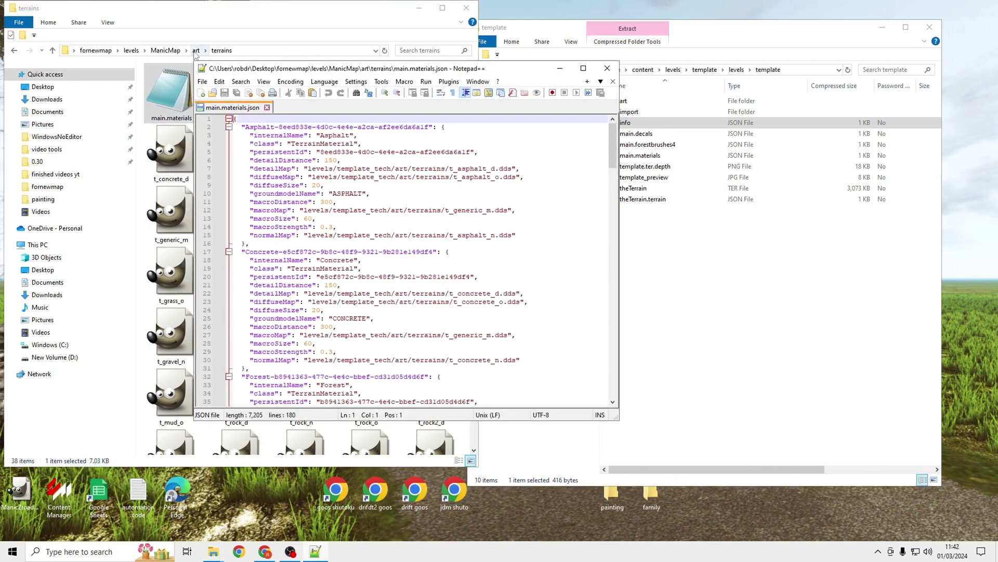
{"action": "left_click", "coordinate": [187, 32]}
Step: Open the art\road main.materials file in Notepad++
{"action": "left_click", "coordinate": [14, 50]}
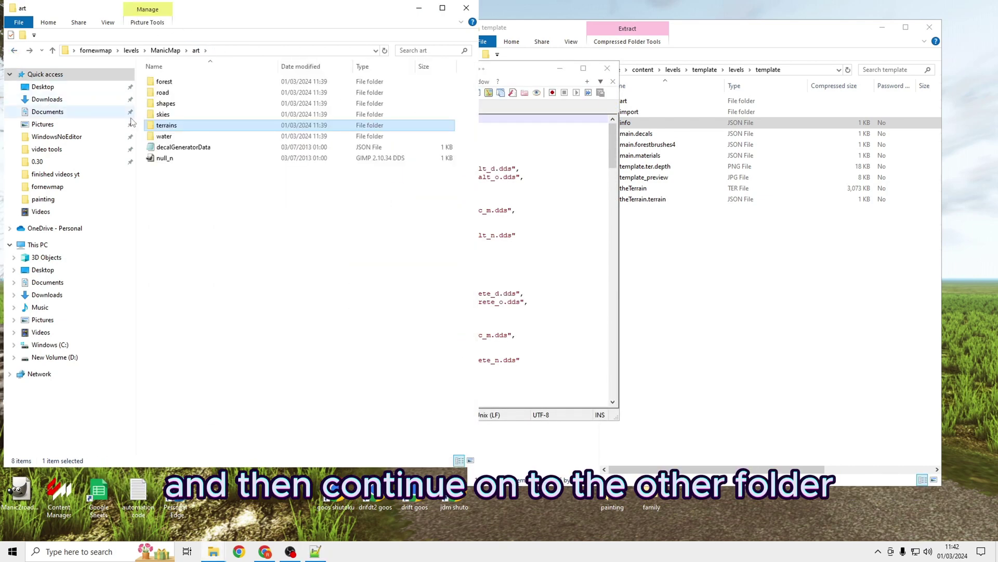
{"action": "double_click", "coordinate": [171, 83]}
{"action": "left_click", "coordinate": [15, 51]}
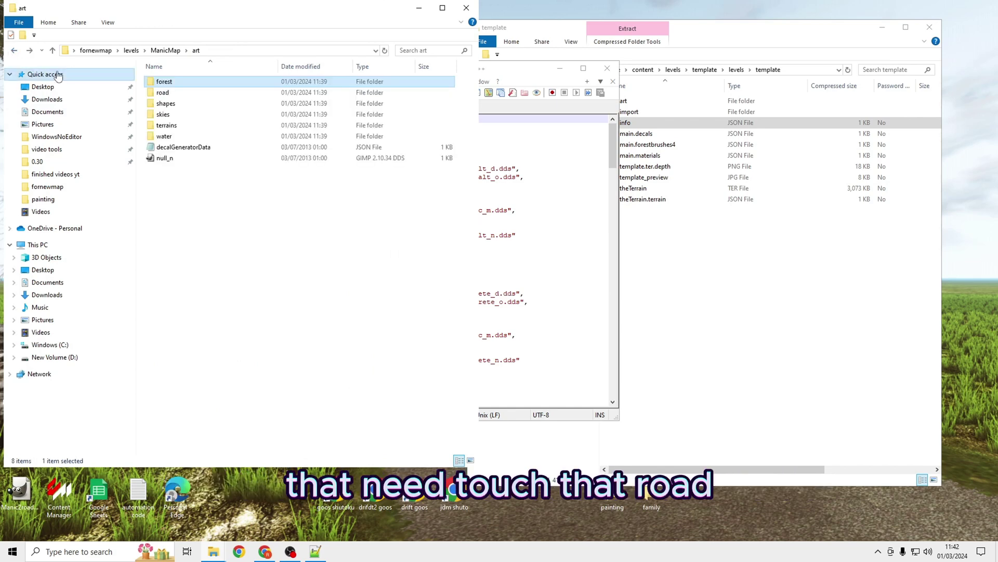
{"action": "double_click", "coordinate": [163, 95]}
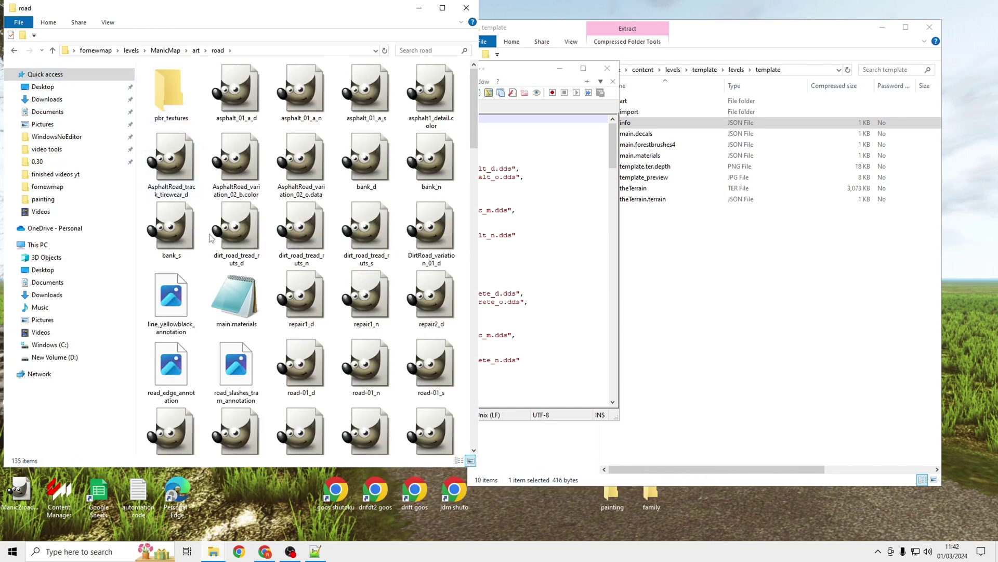
{"action": "left_click", "coordinate": [229, 291]}
{"action": "right_click", "coordinate": [227, 289]}
{"action": "left_click", "coordinate": [274, 327]}
Step: Open the shapes\groundcover main.materials file in Notepad++
{"action": "left_click", "coordinate": [14, 50]}
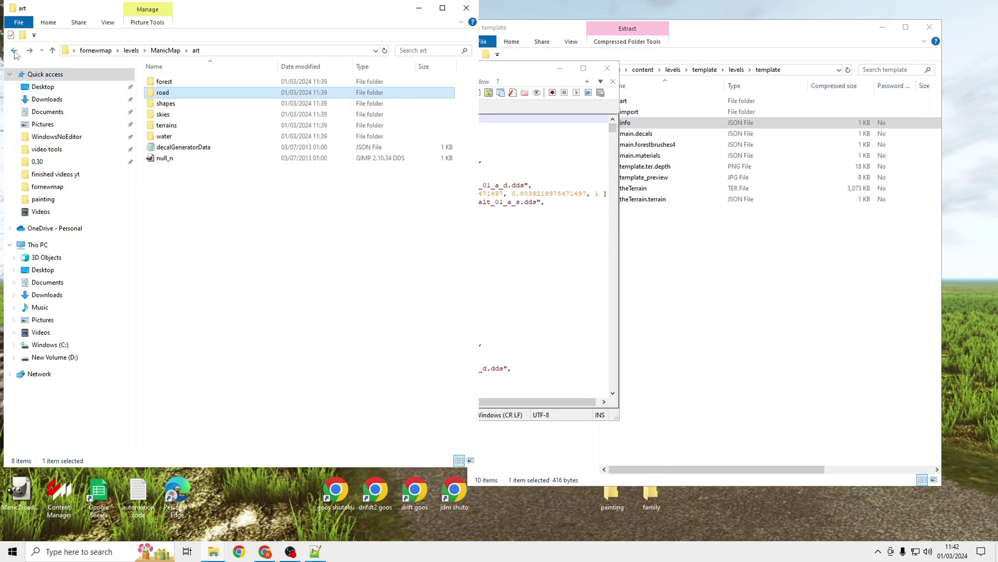
{"action": "double_click", "coordinate": [172, 103]}
{"action": "double_click", "coordinate": [191, 83]}
{"action": "scroll", "coordinate": [203, 197], "scroll_direction": "down", "scroll_amount": 3}
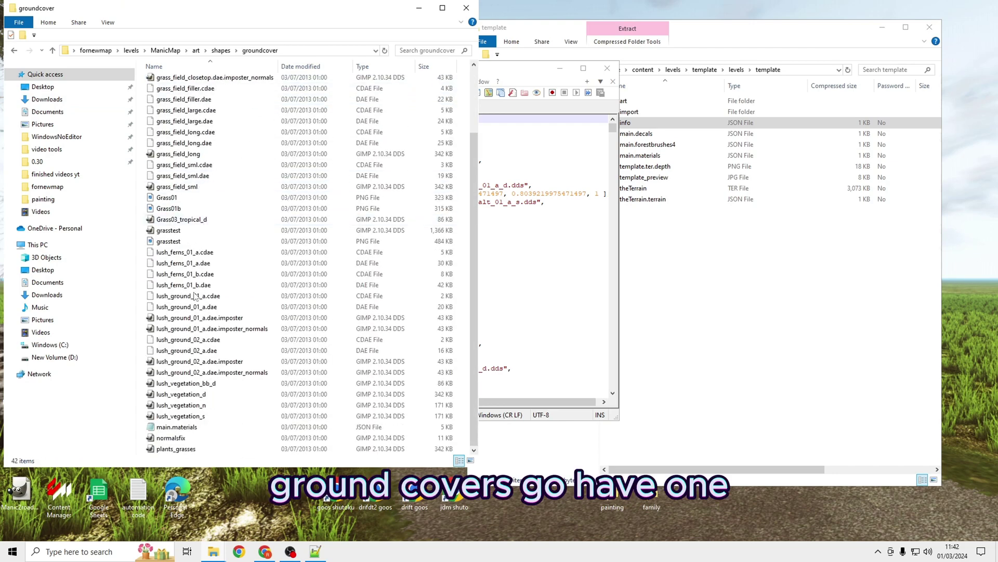
{"action": "right_click", "coordinate": [162, 431]}
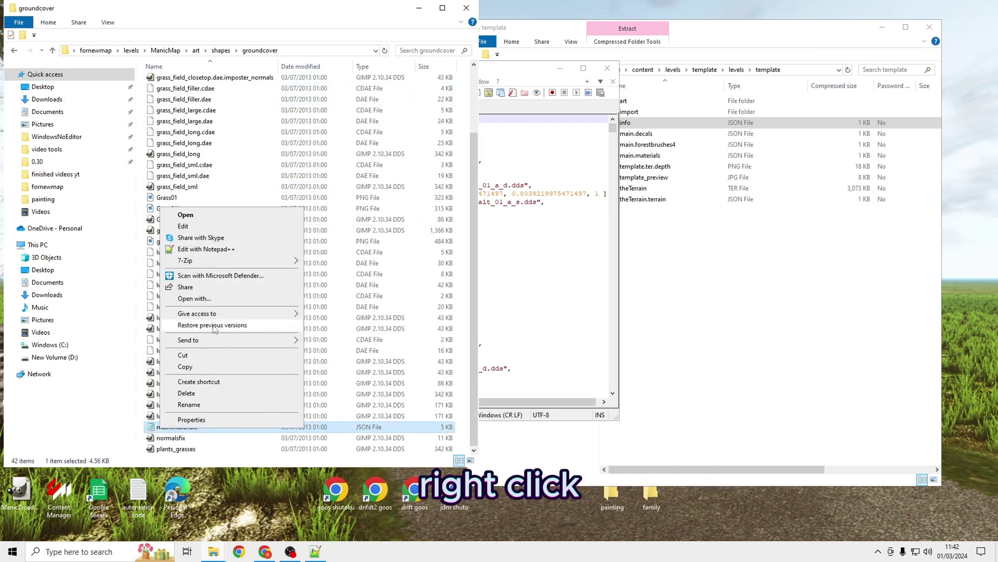
{"action": "left_click", "coordinate": [213, 251]}
{"action": "left_click", "coordinate": [52, 50]}
Step: Open the shapes\misc main.materials file in Notepad++
{"action": "double_click", "coordinate": [176, 95]}
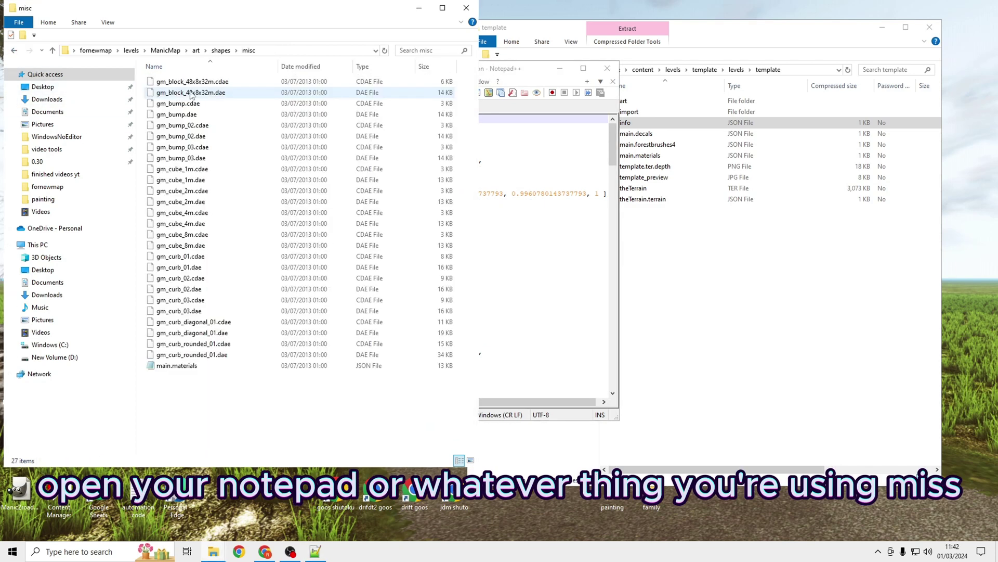
{"action": "right_click", "coordinate": [187, 369]}
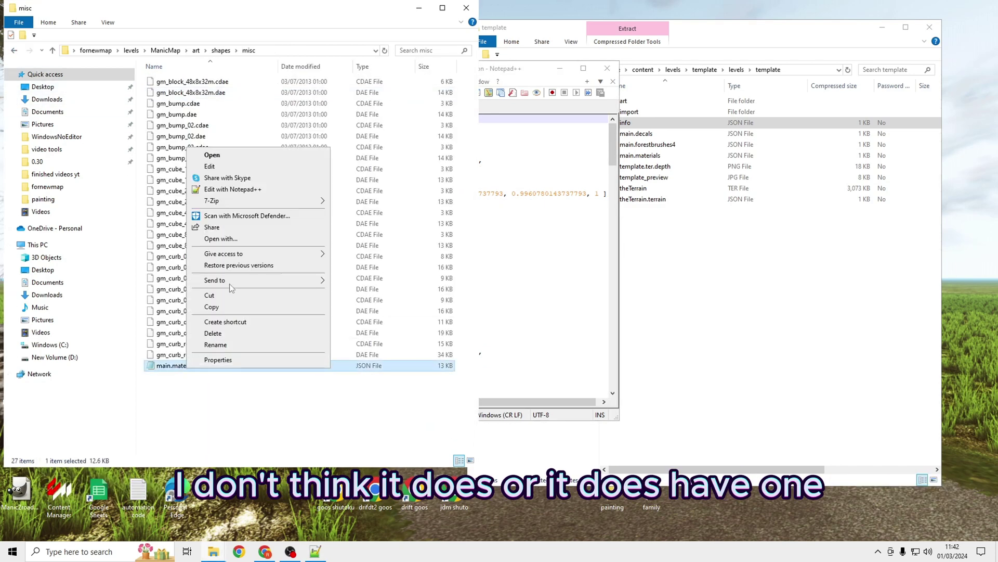
{"action": "left_click", "coordinate": [233, 189]}
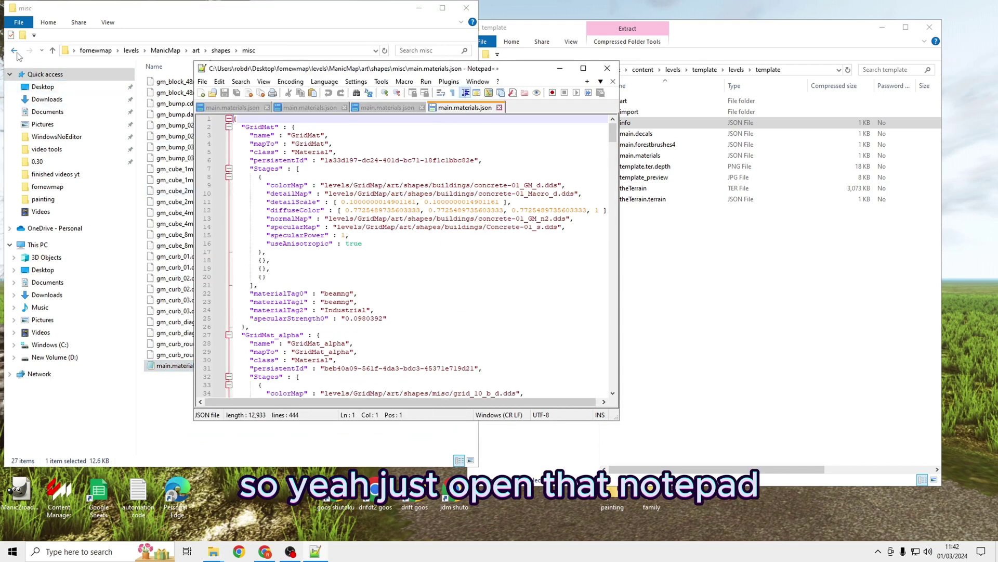
{"action": "left_click", "coordinate": [179, 165]}
{"action": "key", "text": "alt+Up"}
Step: Open the trees_aspen and trees_douglasfir main.materials files in Notepad++
{"action": "double_click", "coordinate": [162, 104]}
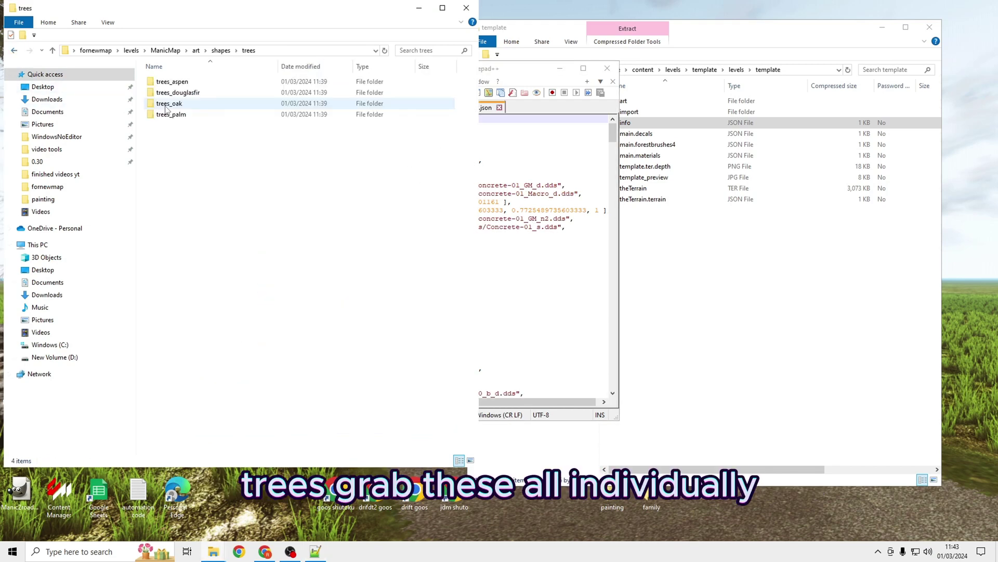
{"action": "double_click", "coordinate": [177, 83]}
{"action": "left_click", "coordinate": [181, 83]}
{"action": "right_click", "coordinate": [181, 83]}
{"action": "left_click", "coordinate": [229, 125]}
{"action": "left_click", "coordinate": [14, 51]}
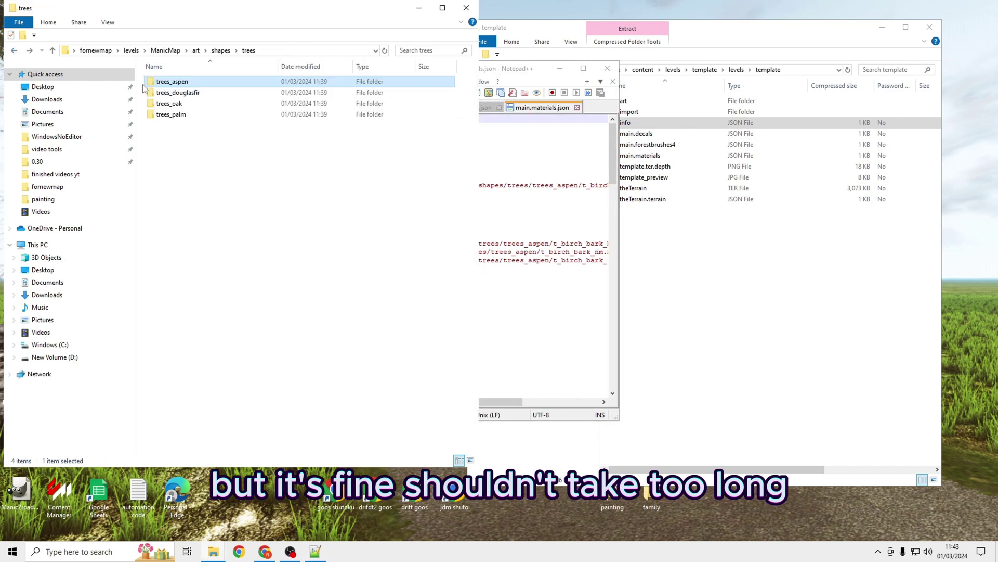
{"action": "double_click", "coordinate": [177, 92]}
{"action": "left_click", "coordinate": [182, 136]}
{"action": "right_click", "coordinate": [182, 136]}
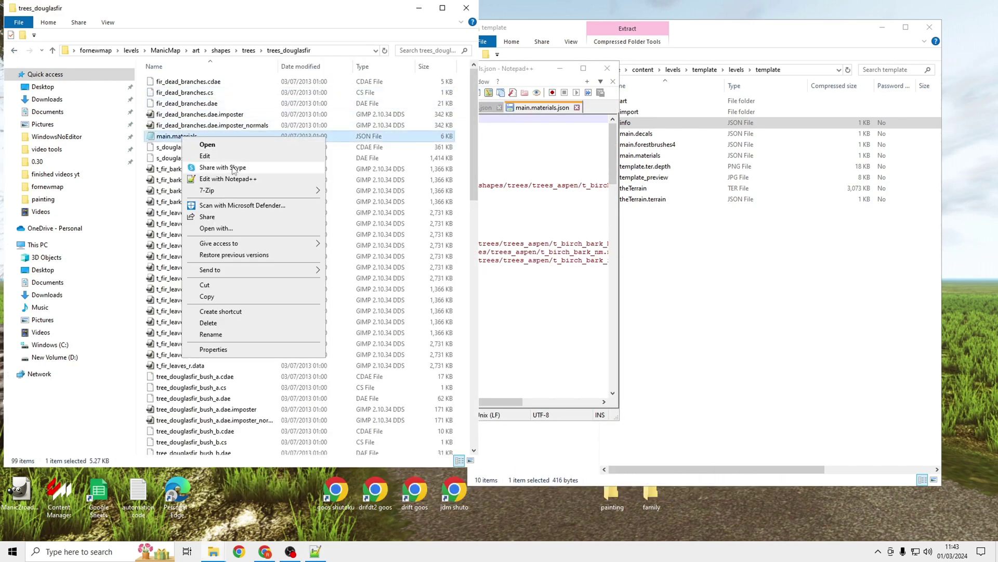
{"action": "left_click", "coordinate": [229, 172]}
Step: Open the trees_oak and trees_palm main.materials files in Notepad++
{"action": "left_click", "coordinate": [11, 50]}
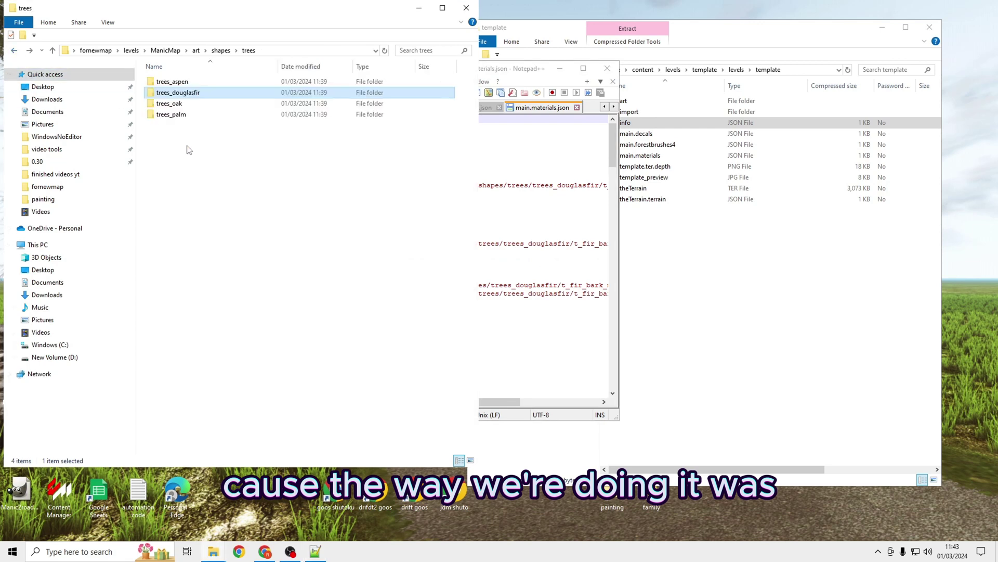
{"action": "left_click", "coordinate": [176, 104]}
{"action": "double_click", "coordinate": [176, 104]}
{"action": "left_click", "coordinate": [186, 82]}
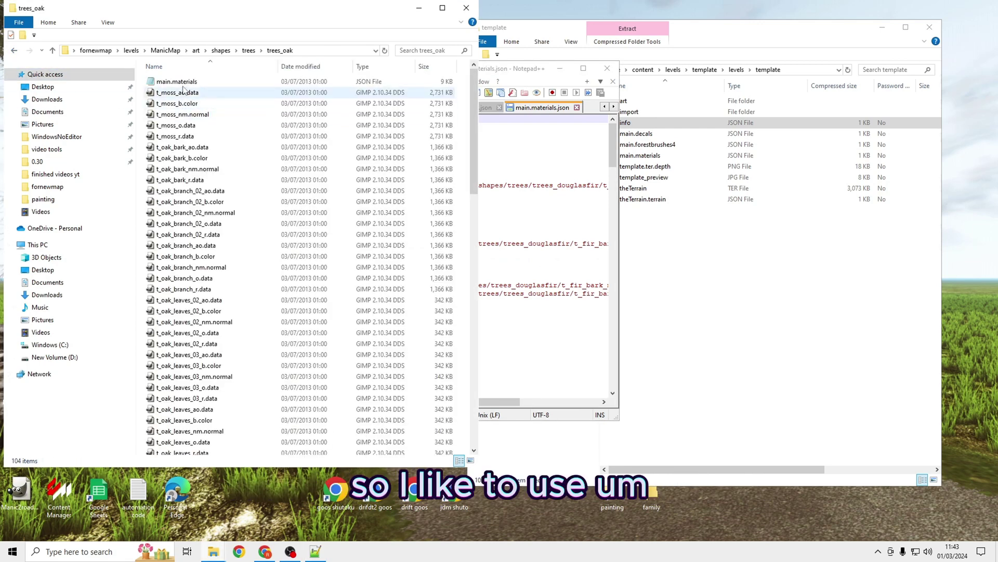
{"action": "right_click", "coordinate": [187, 84]}
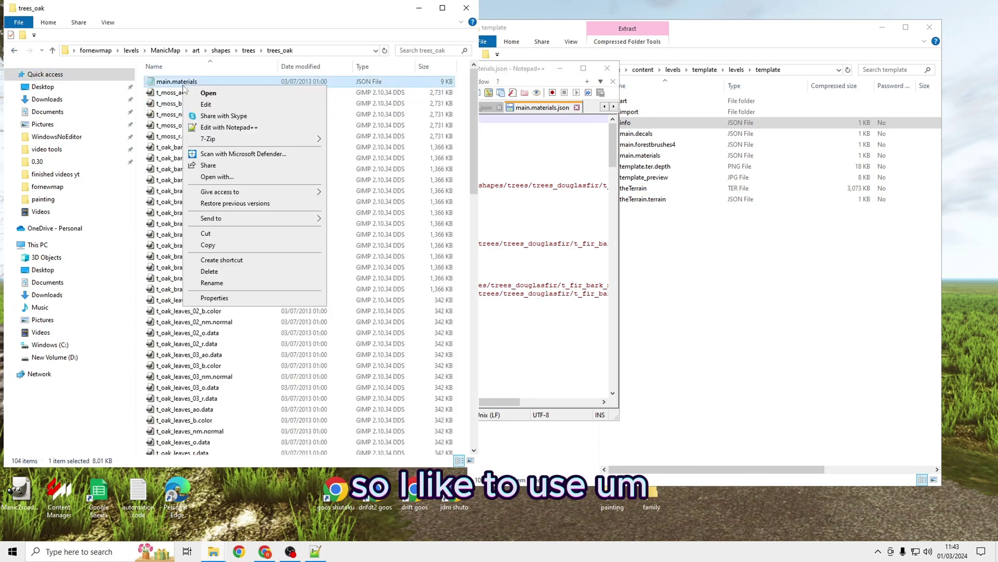
{"action": "left_click", "coordinate": [225, 128]}
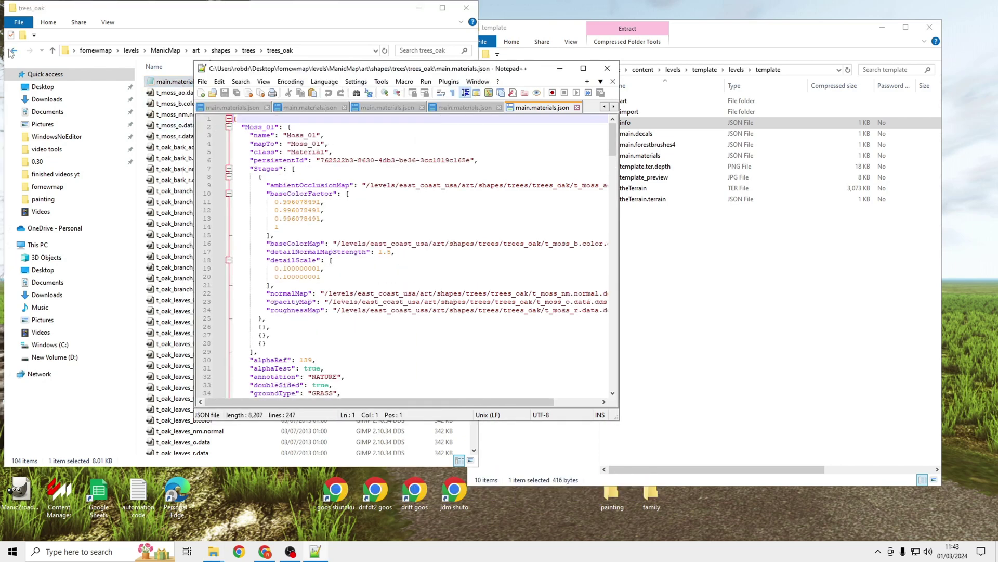
{"action": "left_click", "coordinate": [14, 51]}
{"action": "double_click", "coordinate": [184, 115]}
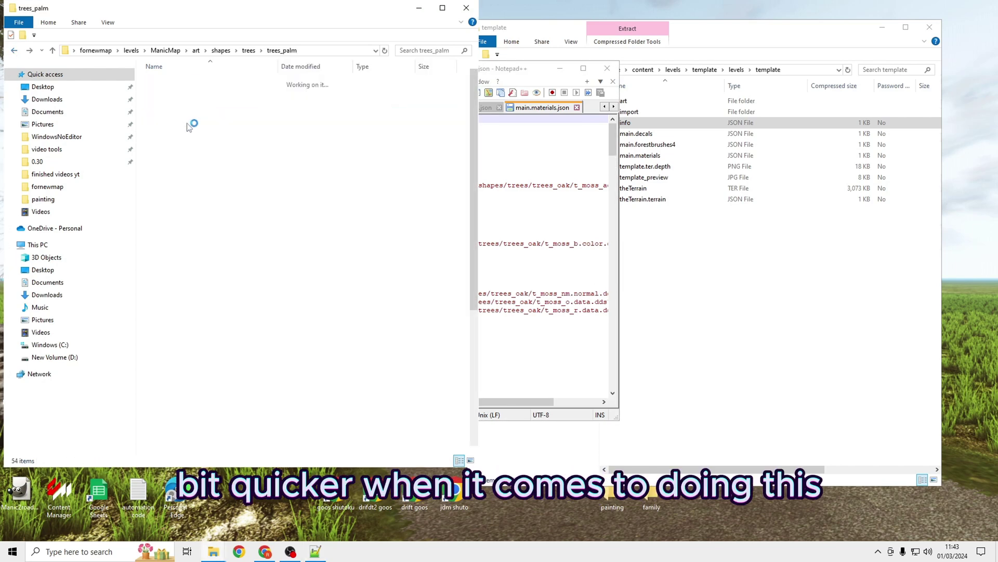
{"action": "scroll", "coordinate": [368, 183], "scroll_direction": "down", "scroll_amount": 5}
{"action": "scroll", "coordinate": [368, 183], "scroll_direction": "up", "scroll_amount": 6}
{"action": "left_click", "coordinate": [351, 240]}
{"action": "right_click", "coordinate": [352, 240]}
{"action": "left_click", "coordinate": [394, 284]}
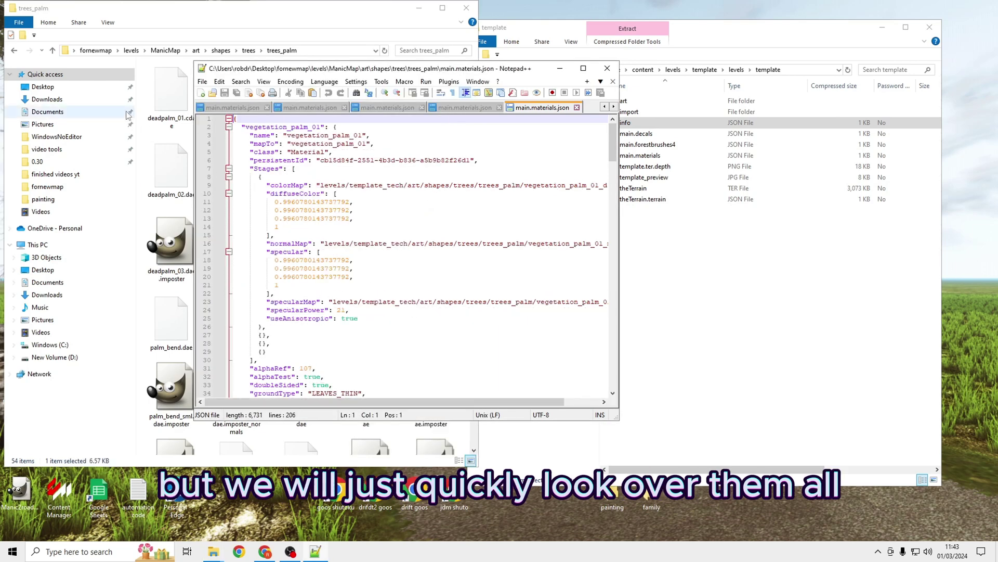
Step: Return to the art folder and check the empty decalGeneratorData file in Notepad
{"action": "left_click", "coordinate": [14, 50]}
{"action": "left_click", "coordinate": [14, 51]}
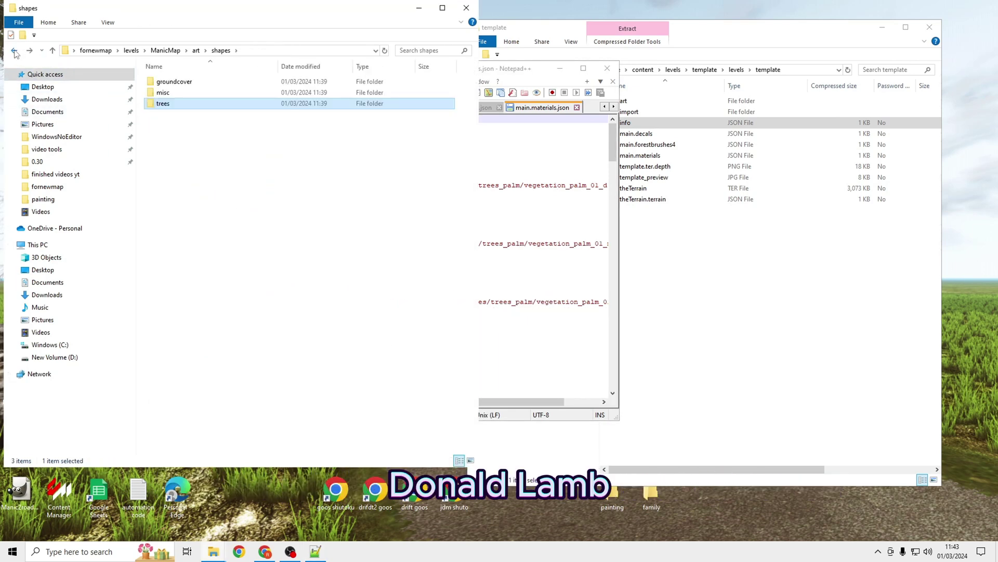
{"action": "left_click", "coordinate": [14, 50]}
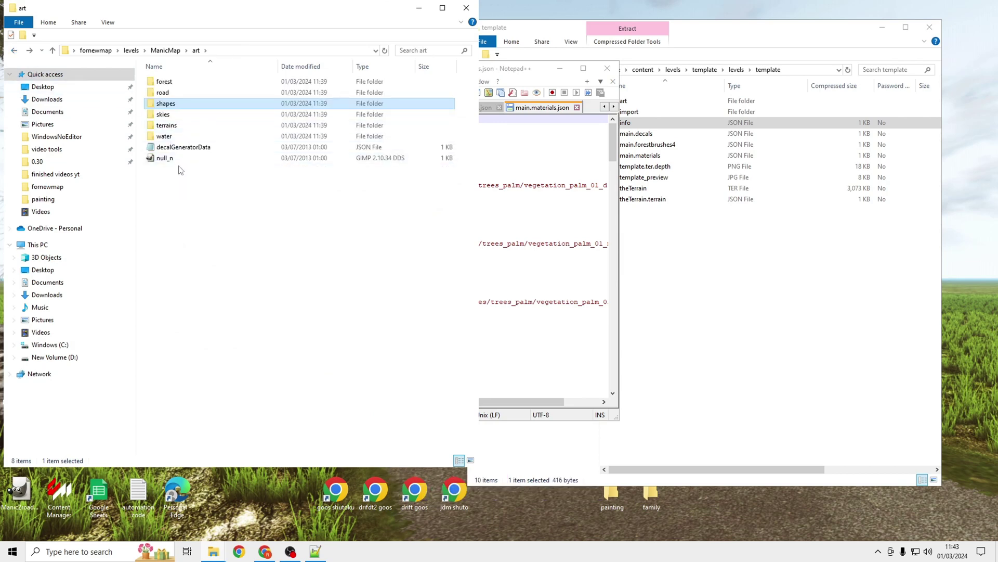
{"action": "double_click", "coordinate": [183, 147]}
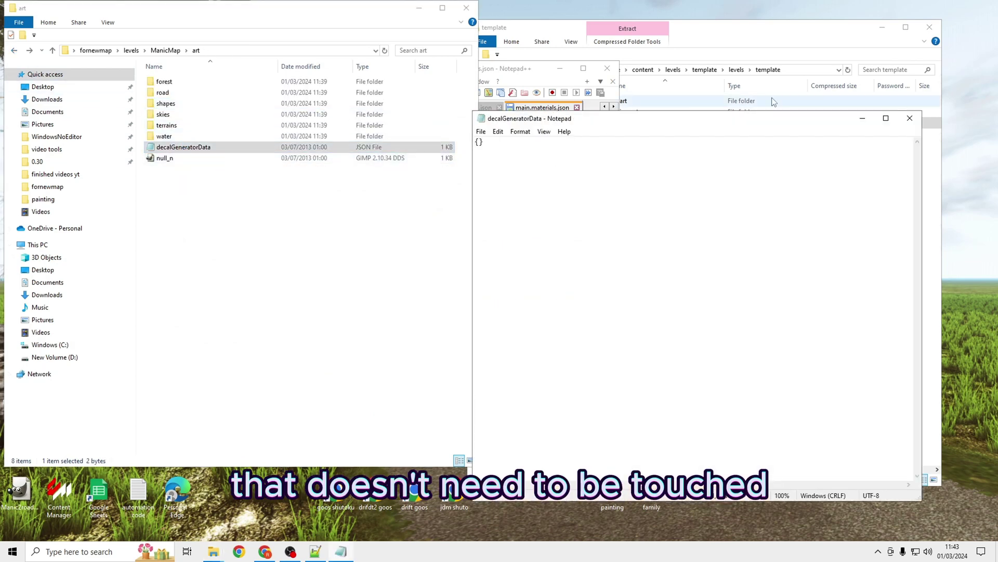
{"action": "left_click", "coordinate": [910, 118]}
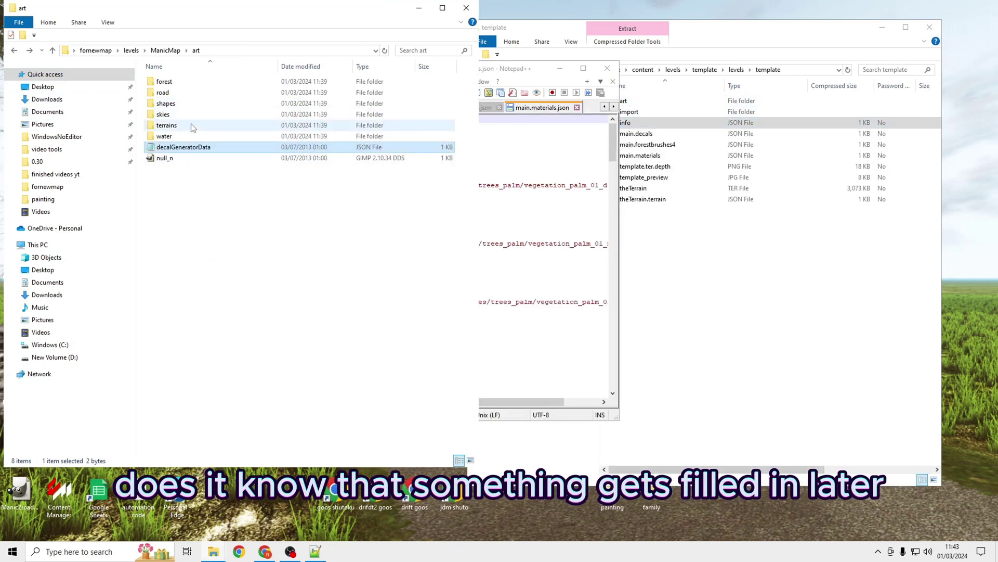
Step: Replace the levels/template_tech path prefix with levels/ManicMap in all open documents
{"action": "left_click", "coordinate": [536, 69]}
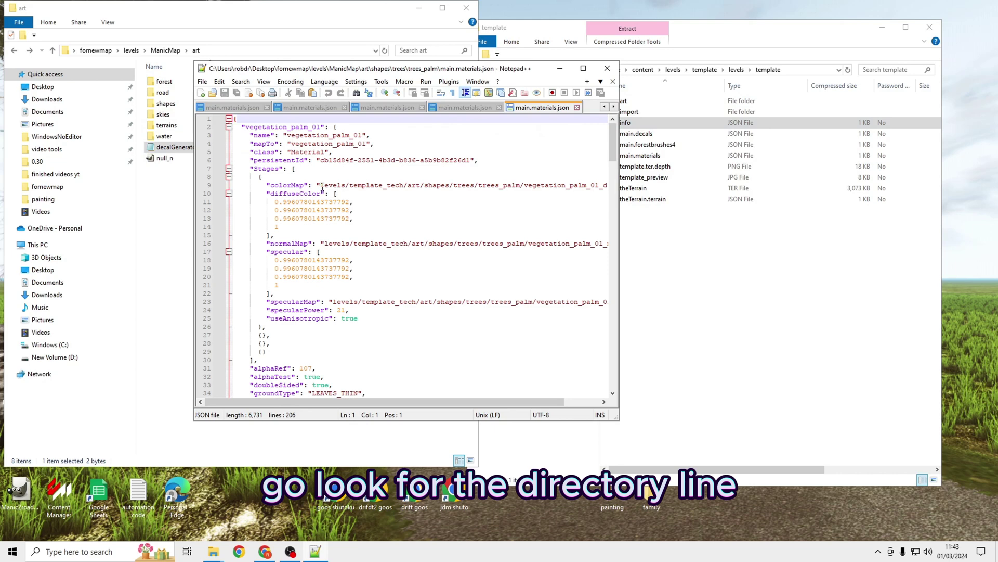
{"action": "left_click_drag", "start_coordinate": [321, 185], "coordinate": [403, 185]}
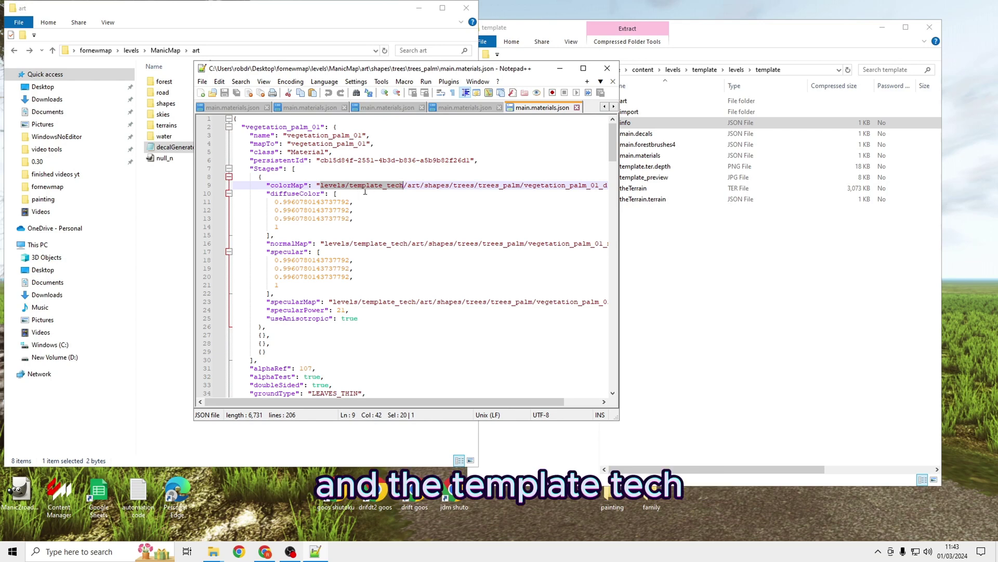
{"action": "left_click", "coordinate": [368, 93]}
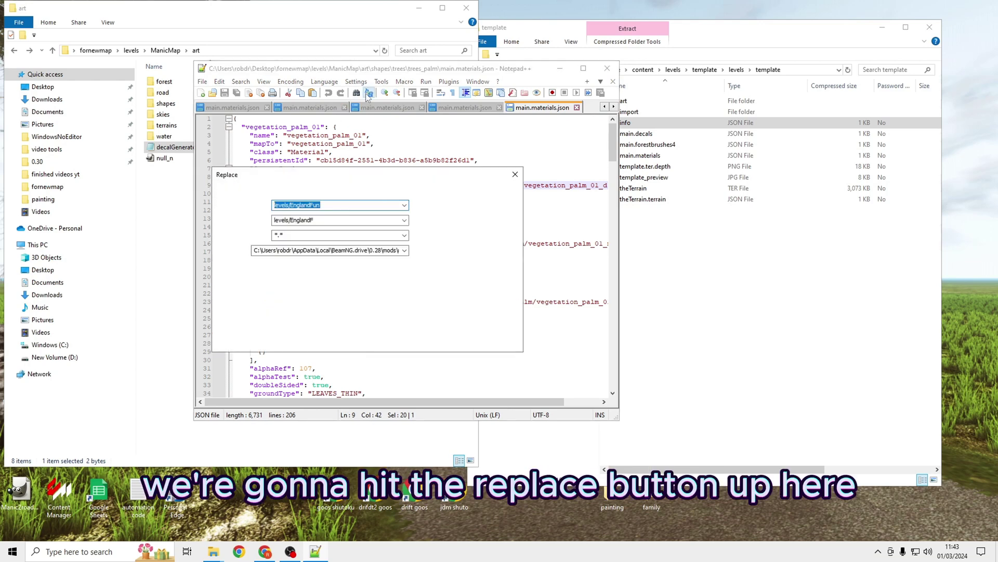
{"action": "double_click", "coordinate": [291, 220]}
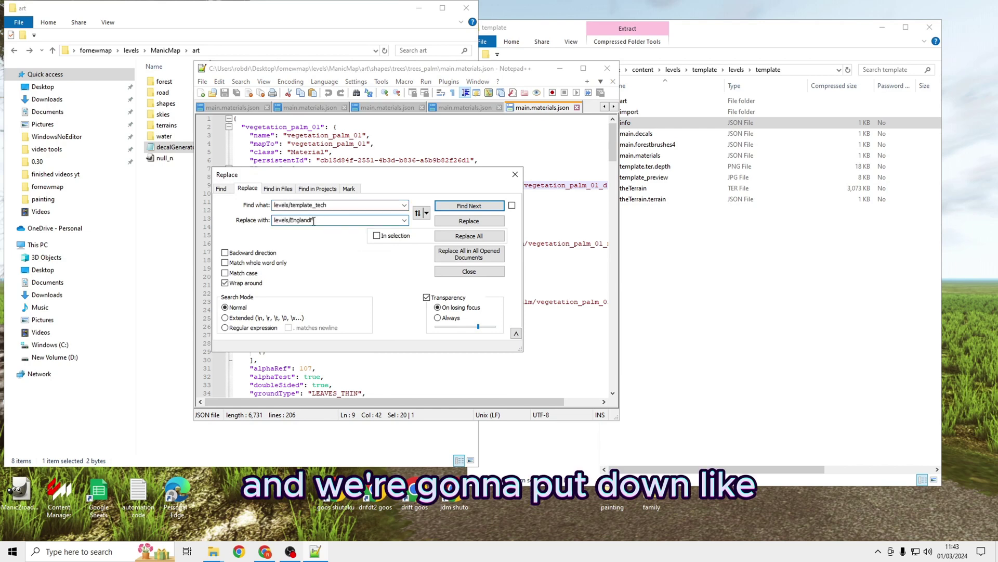
{"action": "double_click", "coordinate": [299, 222]}
{"action": "left_click_drag", "start_coordinate": [290, 219], "coordinate": [325, 222]}
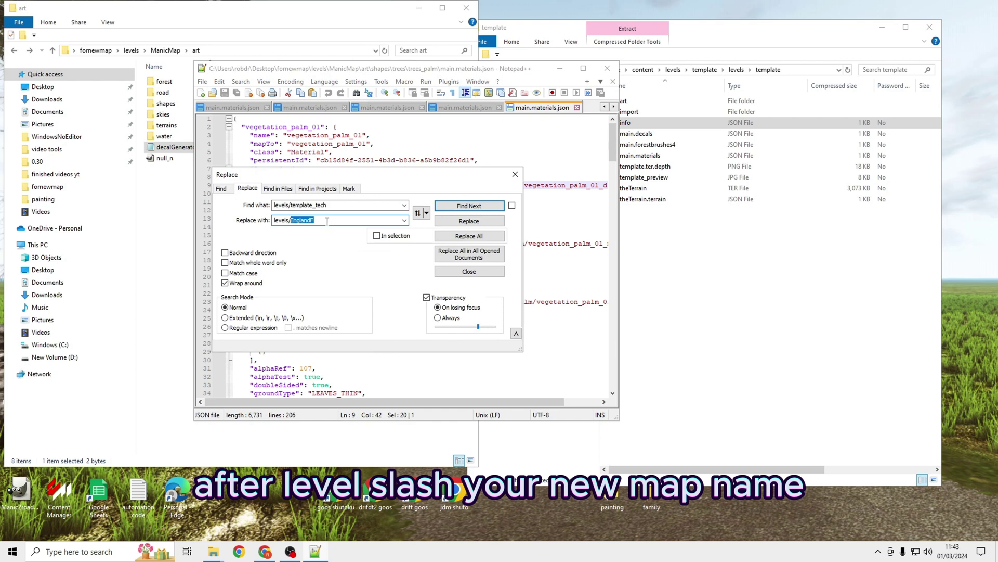
{"action": "type", "text": "ManicMap"}
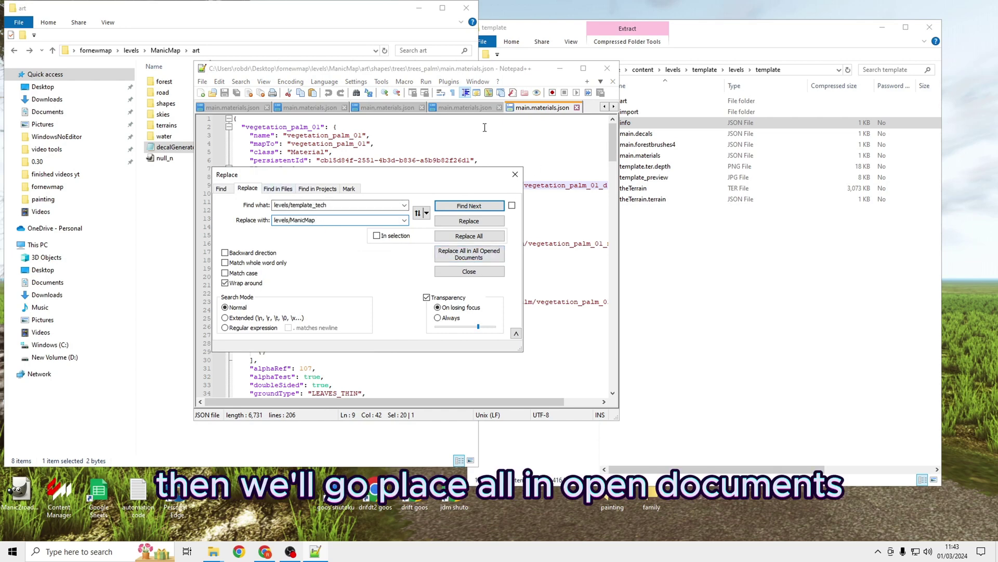
{"action": "left_click", "coordinate": [459, 252]}
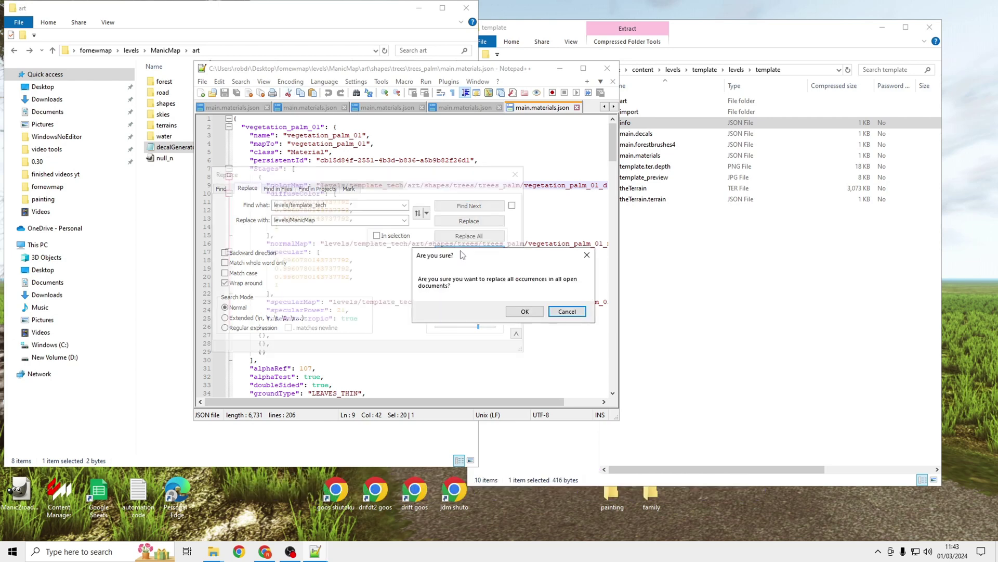
{"action": "left_click", "coordinate": [527, 309]}
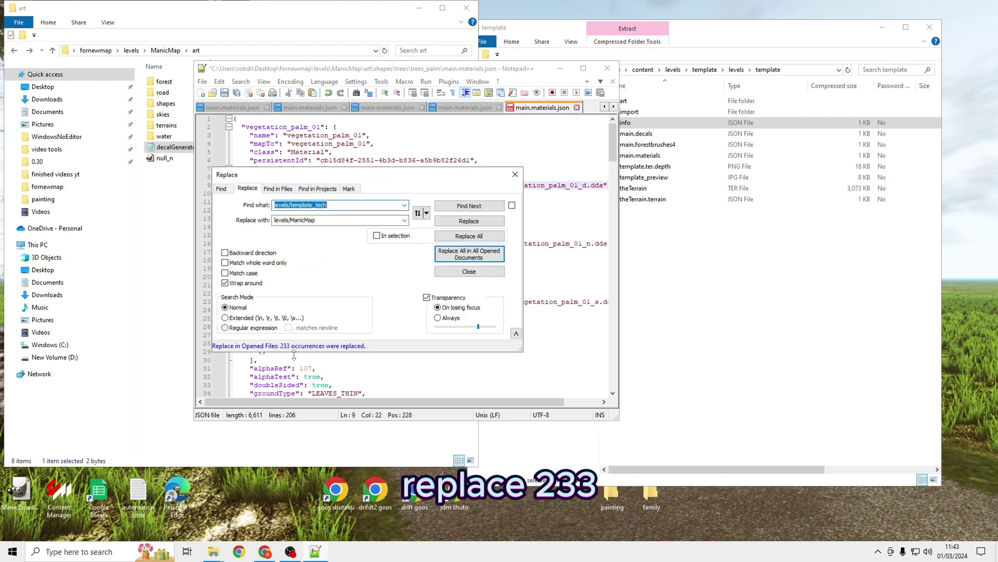
{"action": "left_click", "coordinate": [516, 174]}
Step: Replace levels/east_coast_usa paths with levels/ManicMap in all open files
{"action": "left_click", "coordinate": [459, 106]}
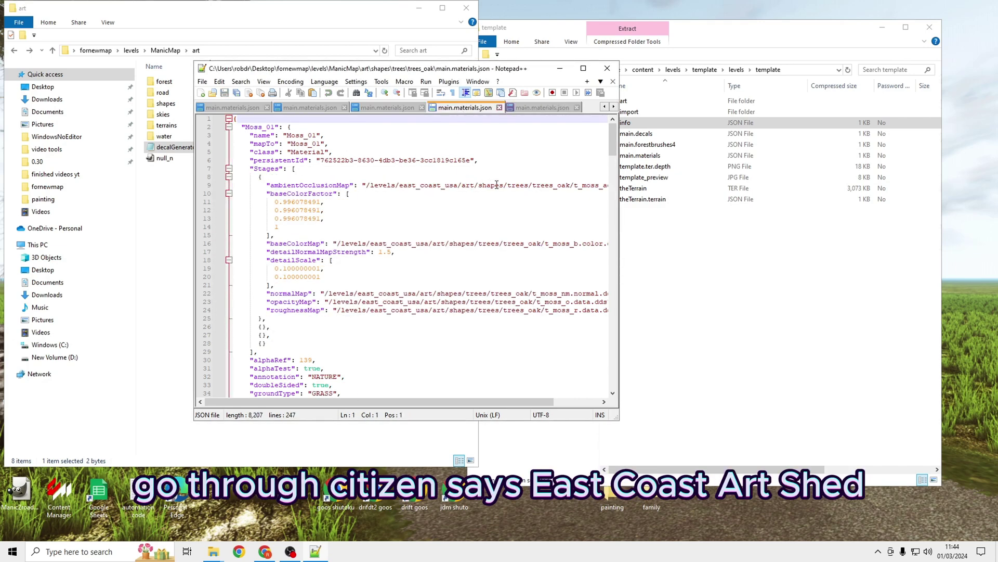
{"action": "left_click_drag", "start_coordinate": [370, 185], "coordinate": [458, 188]}
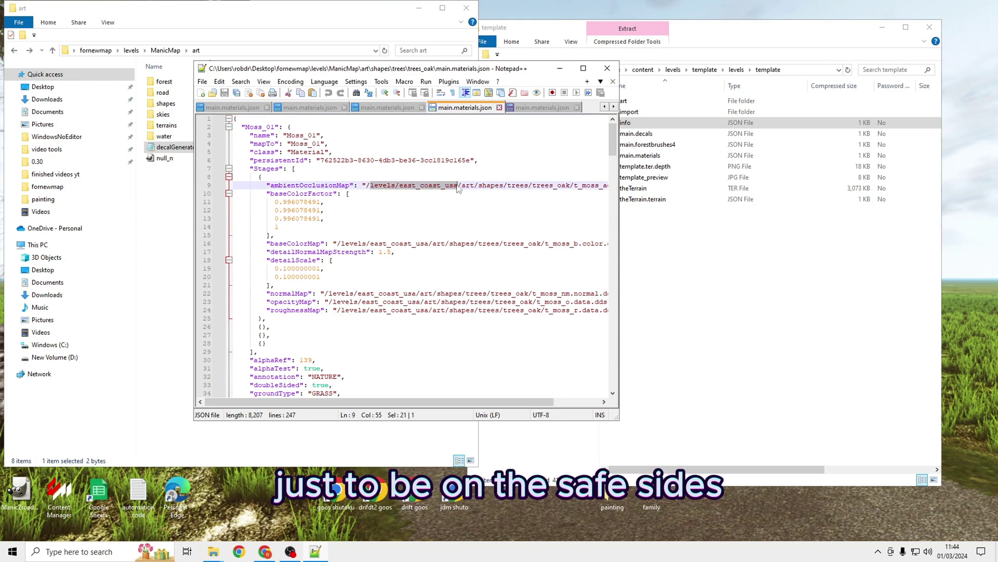
{"action": "left_click", "coordinate": [369, 94]}
{"action": "left_click", "coordinate": [454, 254]}
{"action": "left_click", "coordinate": [523, 311]}
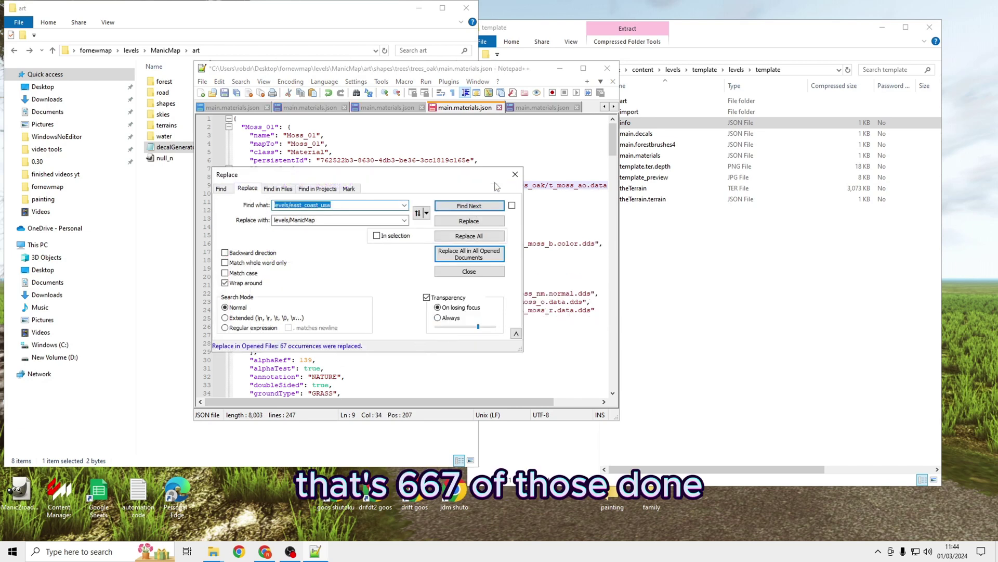
{"action": "left_click", "coordinate": [514, 174]}
Step: Replace levels/GridMap with levels/ManicMap in all open files and save the misc materials file
{"action": "left_click", "coordinate": [395, 108]}
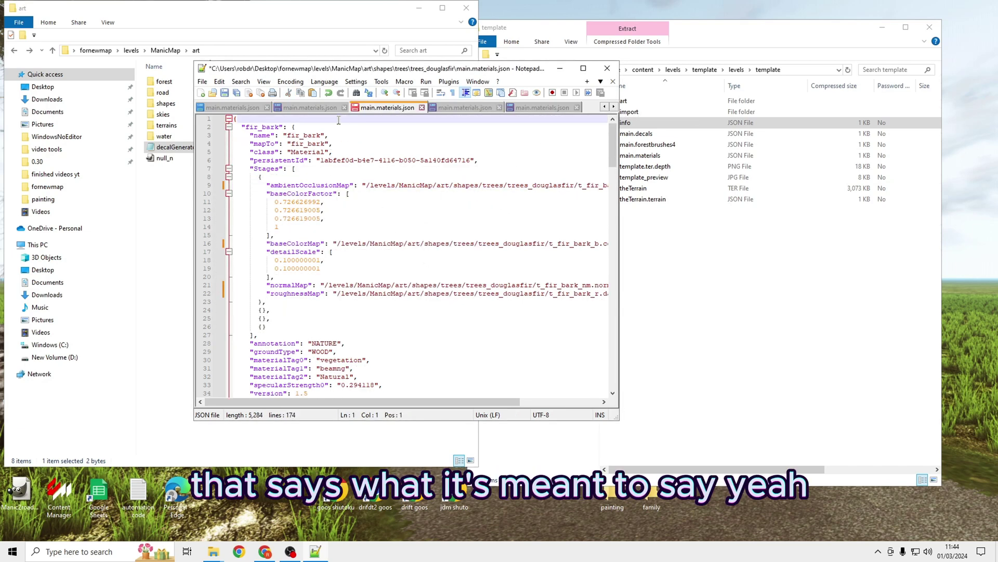
{"action": "left_click", "coordinate": [309, 107]}
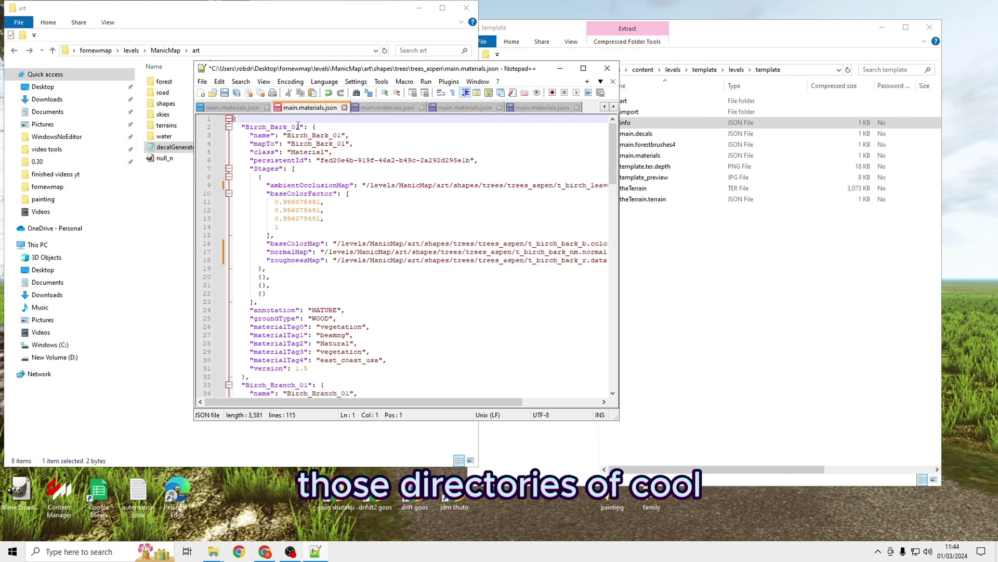
{"action": "left_click", "coordinate": [231, 108]}
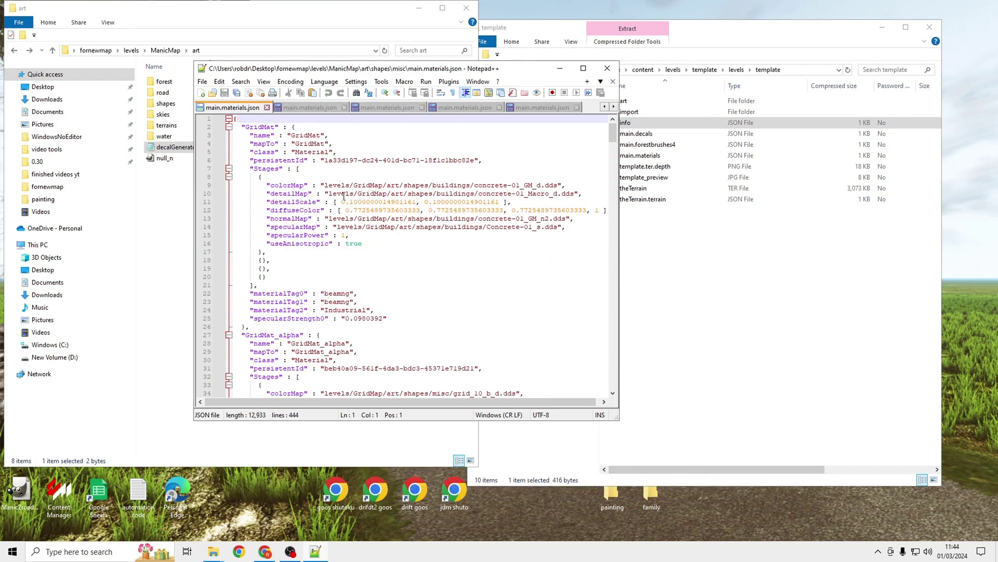
{"action": "left_click_drag", "start_coordinate": [325, 185], "coordinate": [383, 185]}
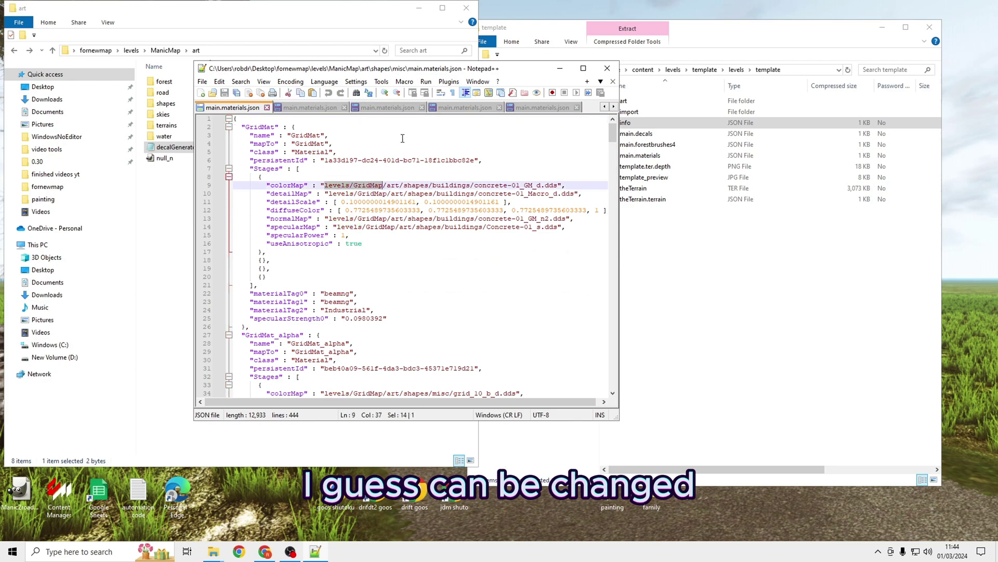
{"action": "left_click", "coordinate": [369, 92]}
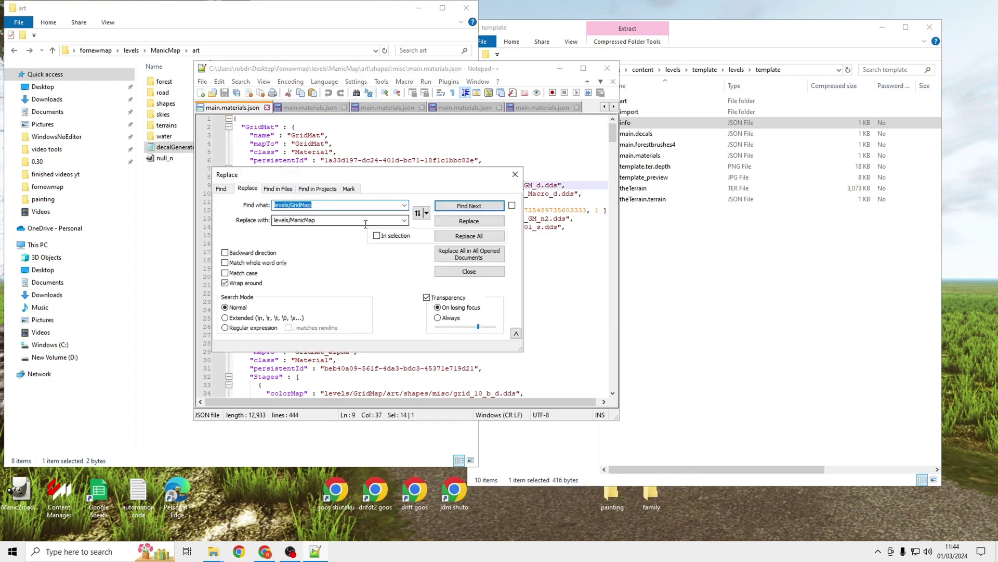
{"action": "left_click", "coordinate": [469, 254]}
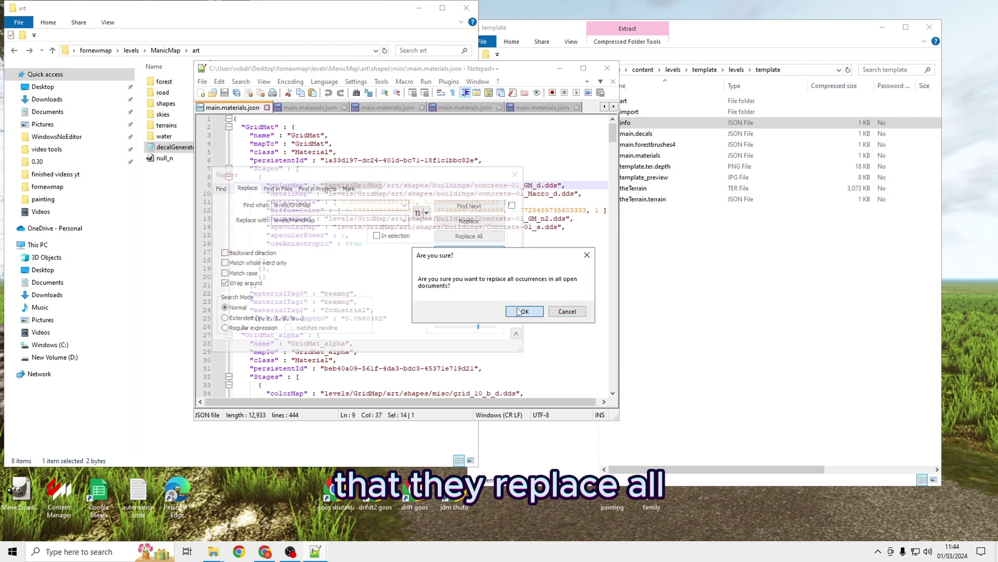
{"action": "left_click", "coordinate": [524, 311]}
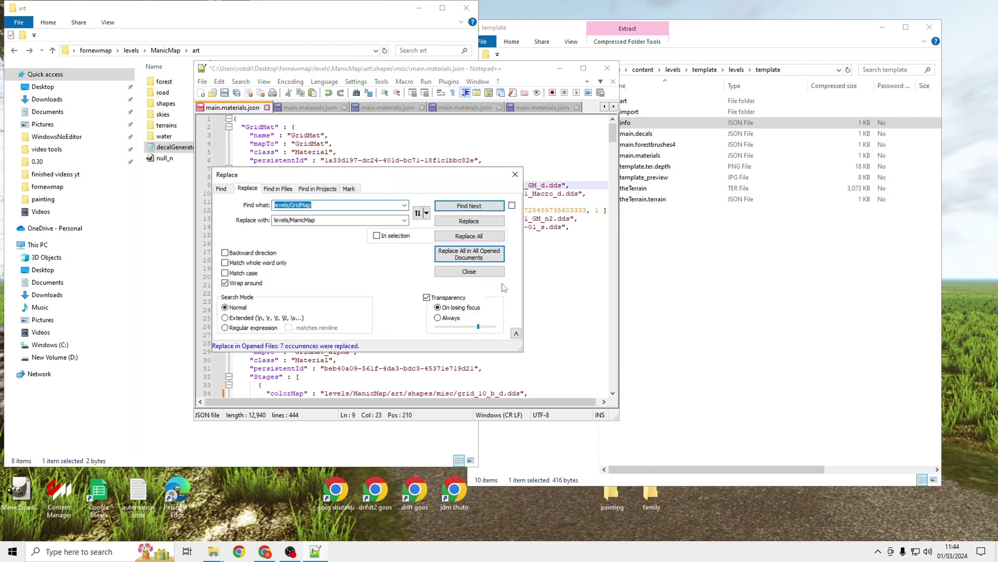
{"action": "left_click", "coordinate": [515, 176]}
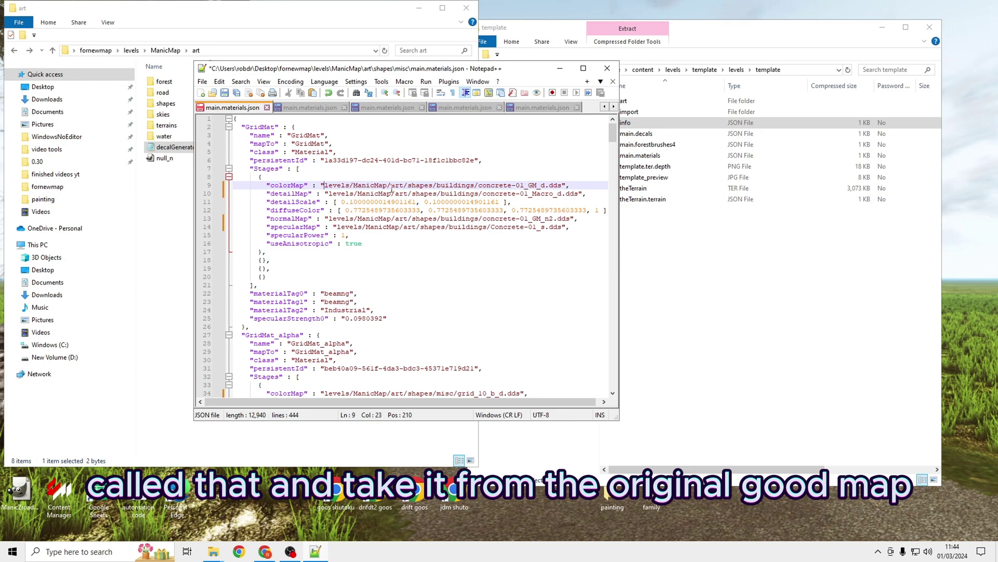
{"action": "left_click", "coordinate": [238, 95]}
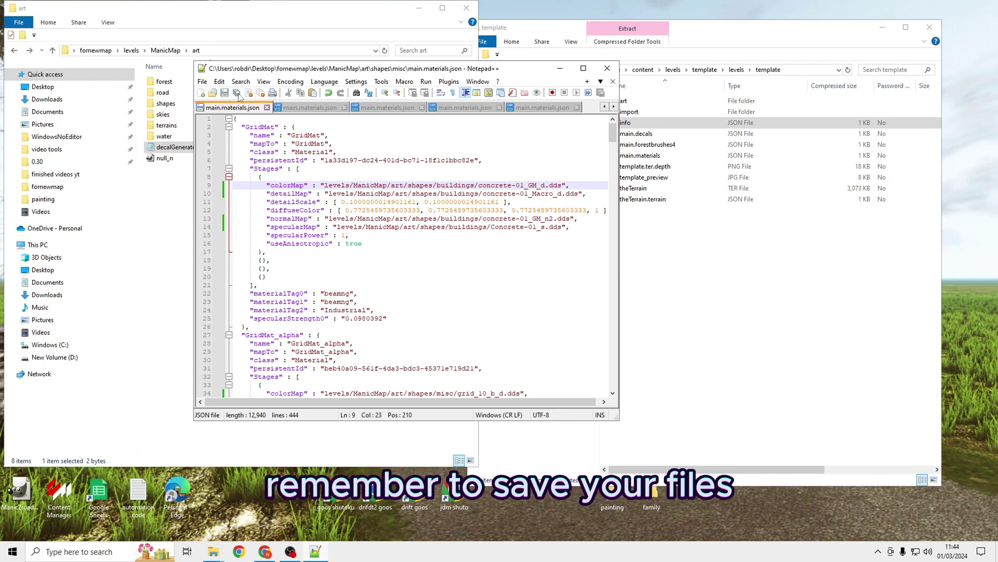
Step: Minimize Notepad++, check the skies folder and terrains main.materials, then return to art
{"action": "left_click", "coordinate": [561, 69]}
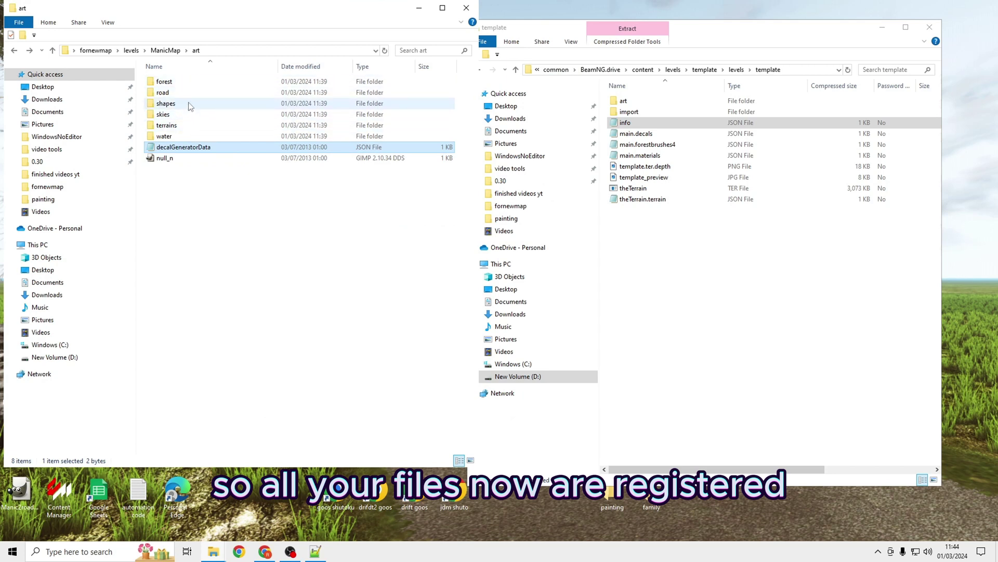
{"action": "double_click", "coordinate": [179, 115]}
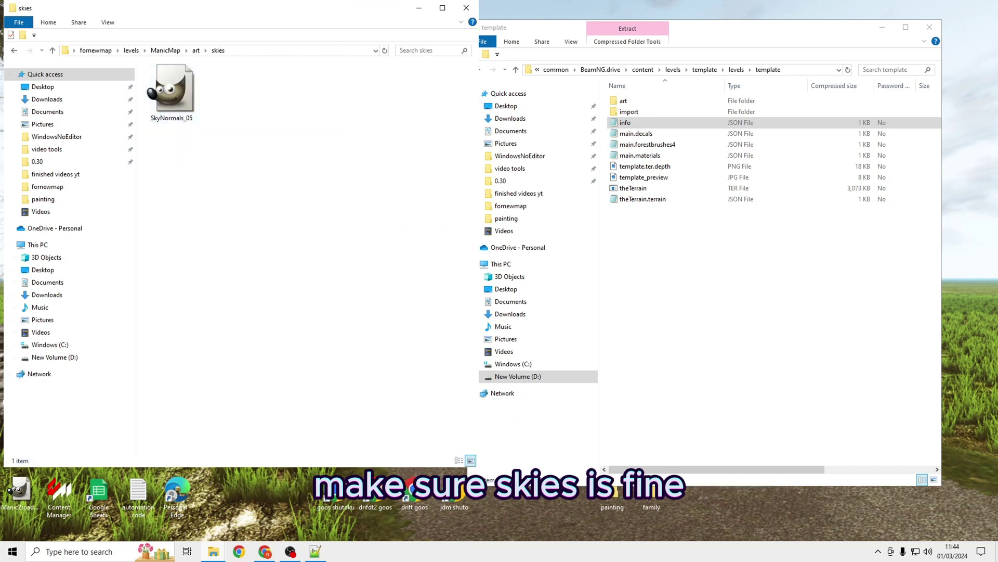
{"action": "left_click", "coordinate": [14, 50]}
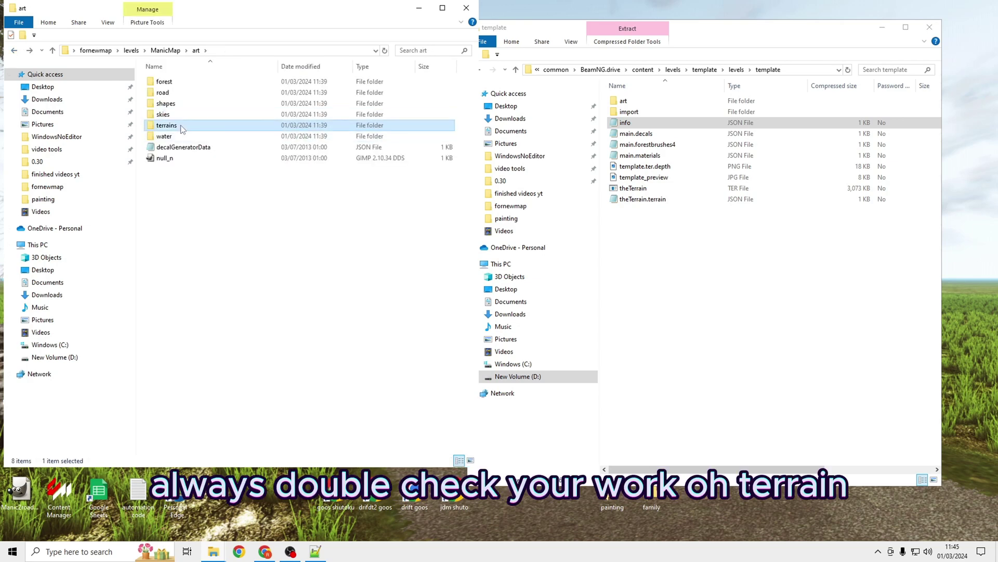
{"action": "double_click", "coordinate": [180, 125]}
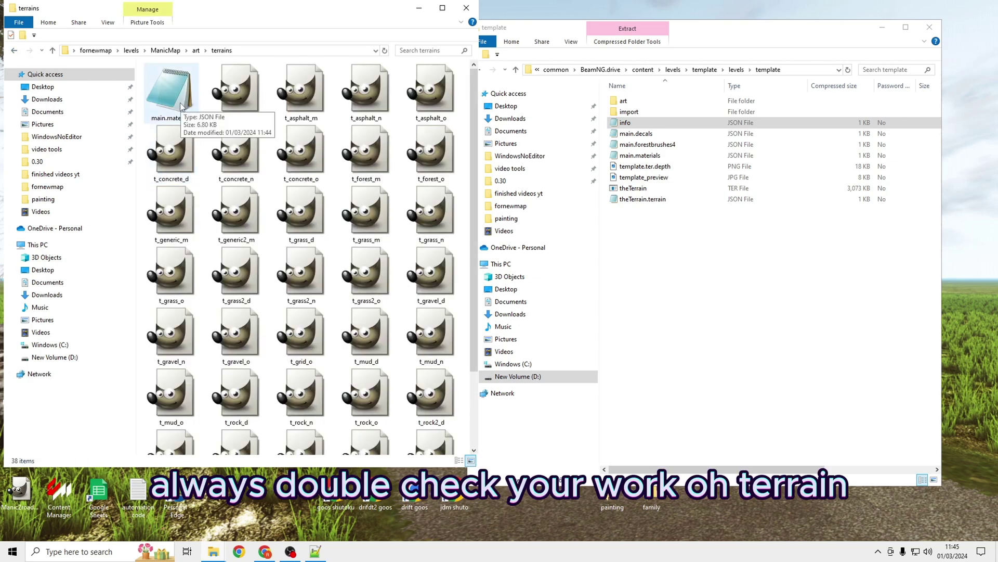
{"action": "double_click", "coordinate": [182, 106]}
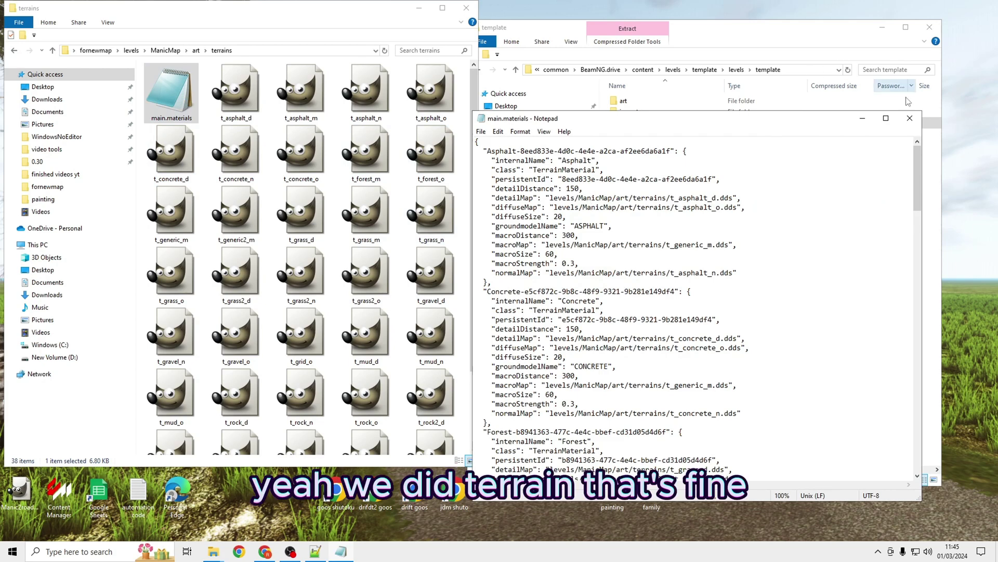
{"action": "left_click", "coordinate": [913, 124]}
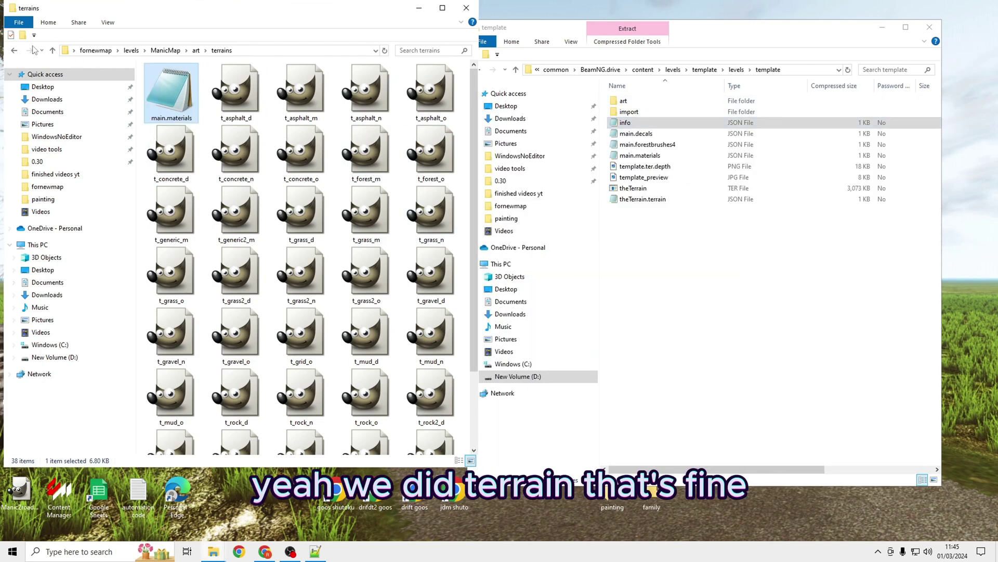
{"action": "left_click", "coordinate": [14, 51]}
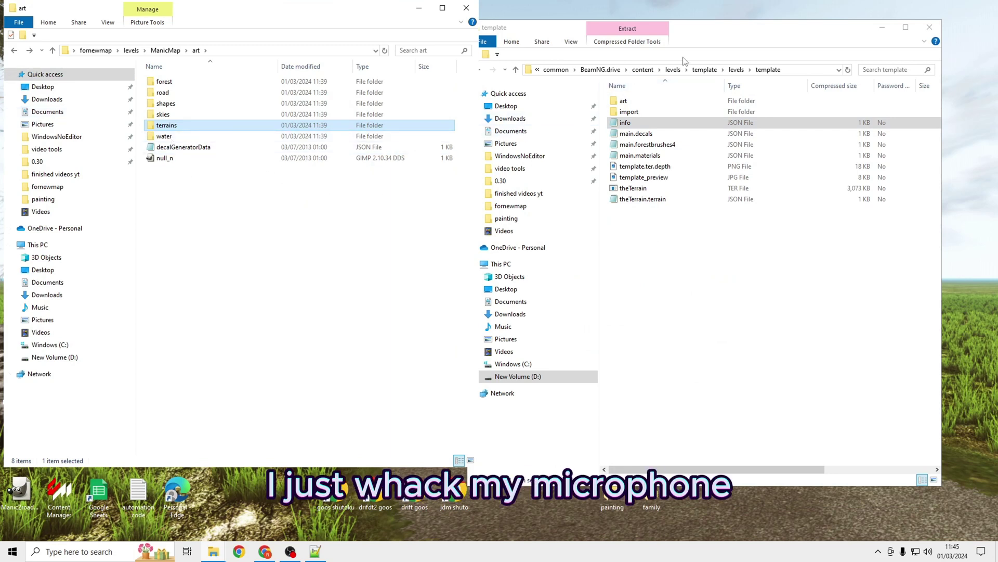
Step: In the right window, follow 0.30 and the 'moved here' shortcut to the 0.31 mods folder
{"action": "left_click", "coordinate": [691, 35]}
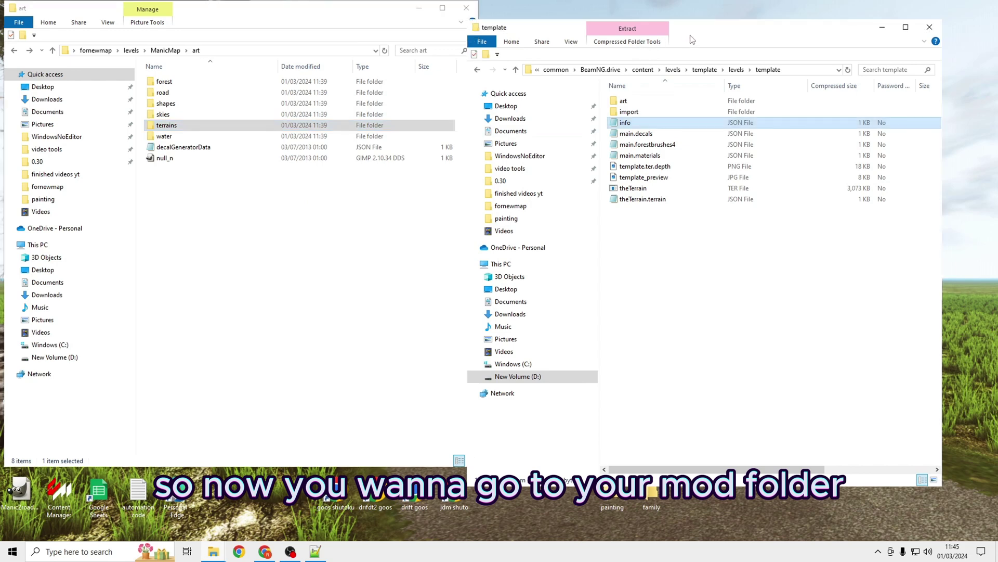
{"action": "left_click", "coordinate": [512, 181]}
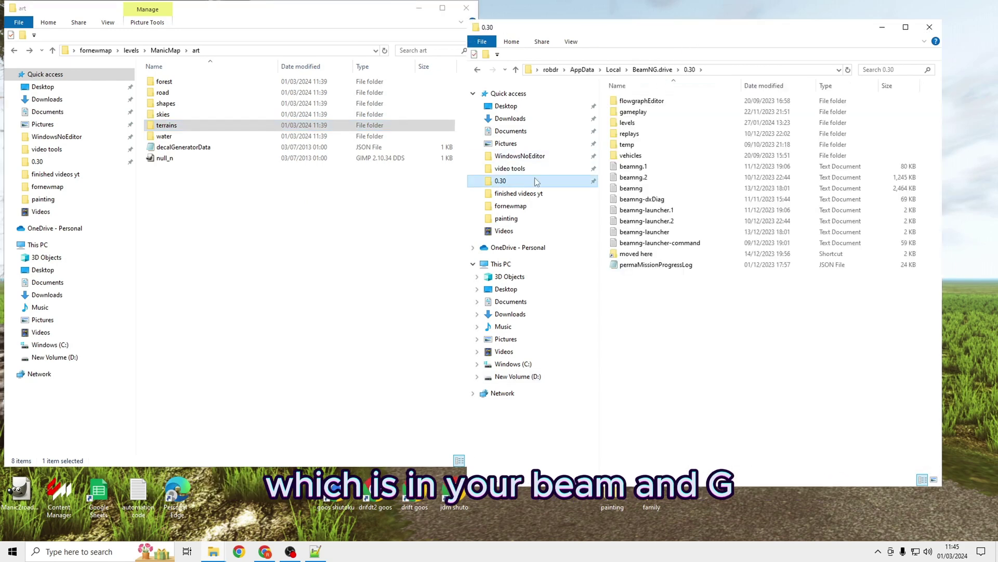
{"action": "double_click", "coordinate": [634, 254]}
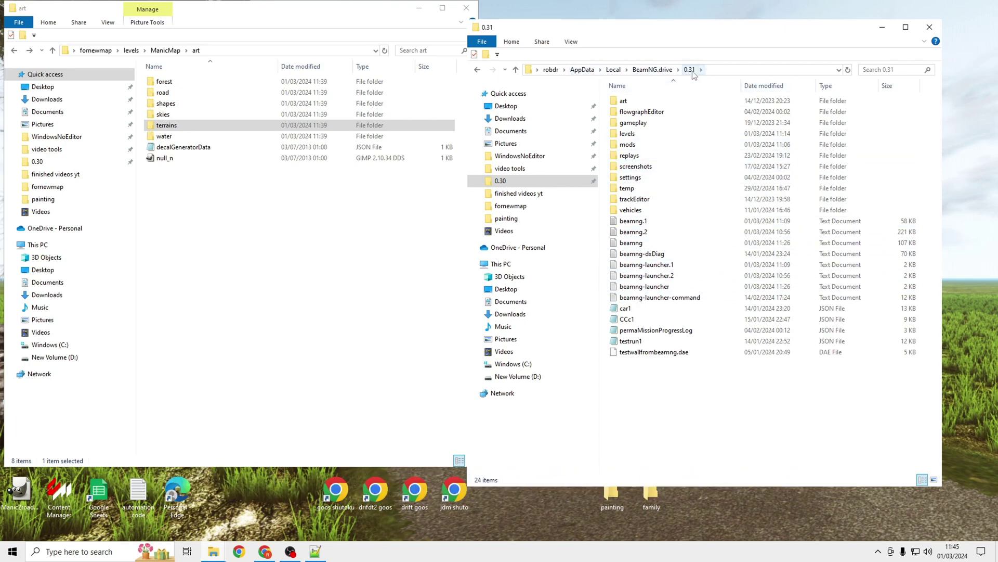
{"action": "double_click", "coordinate": [635, 144]}
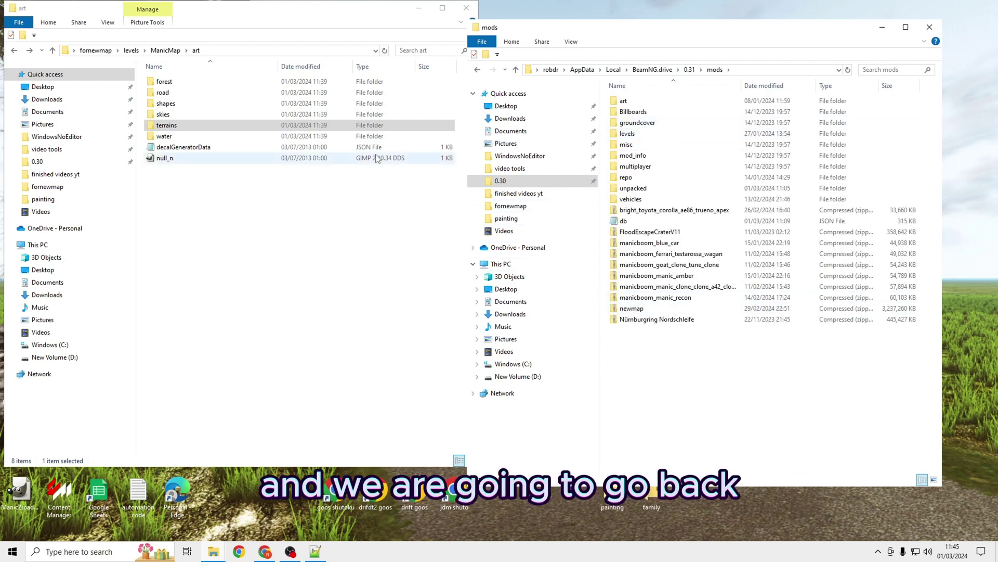
Step: Go back three levels in the left window to the fornewmap folder
{"action": "left_click", "coordinate": [17, 52]}
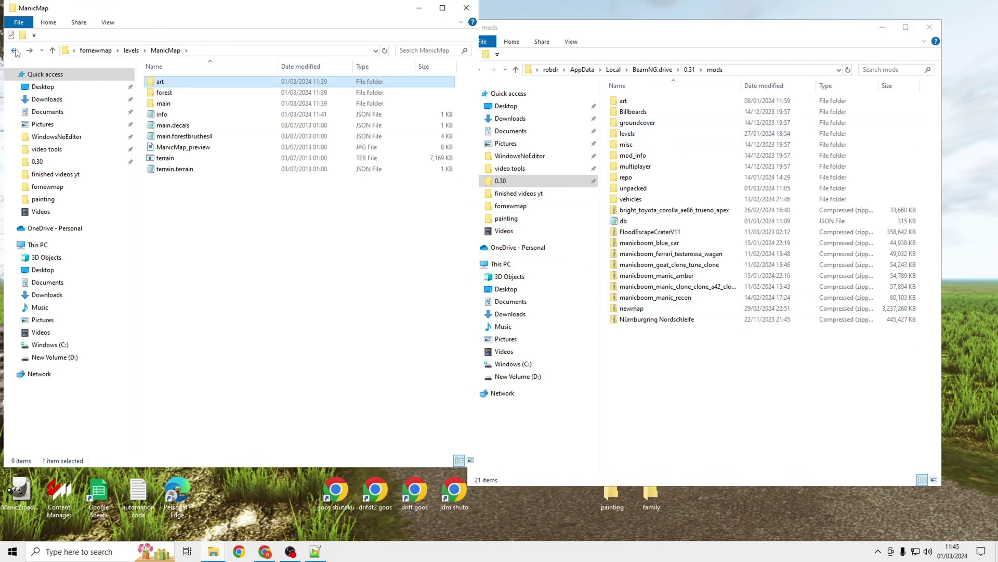
{"action": "left_click", "coordinate": [17, 51]}
{"action": "left_click", "coordinate": [17, 52]}
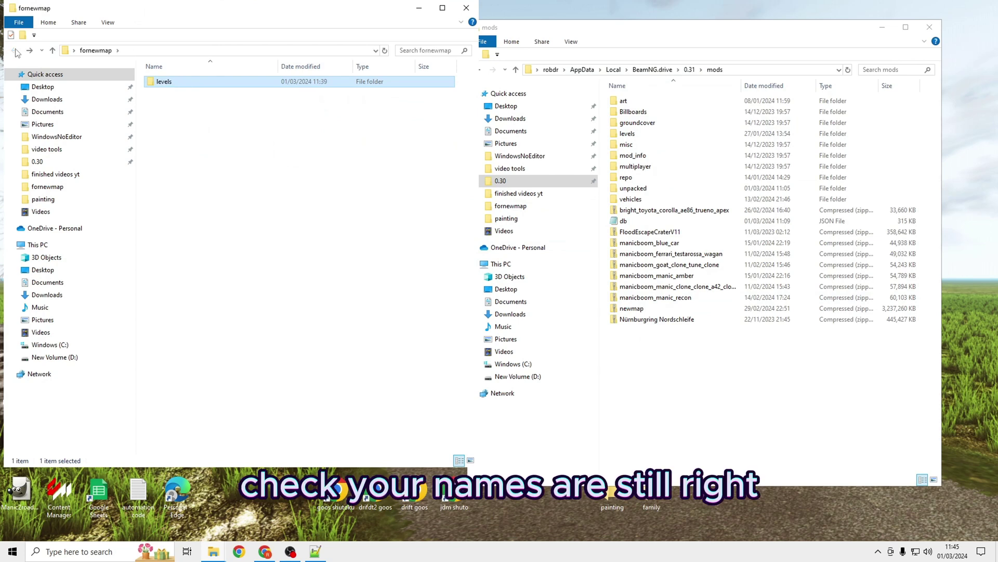
Step: Archive the levels folder with 7-Zip as ManicMap.zip and move it into the 0.31 mods folder
{"action": "right_click", "coordinate": [158, 83]}
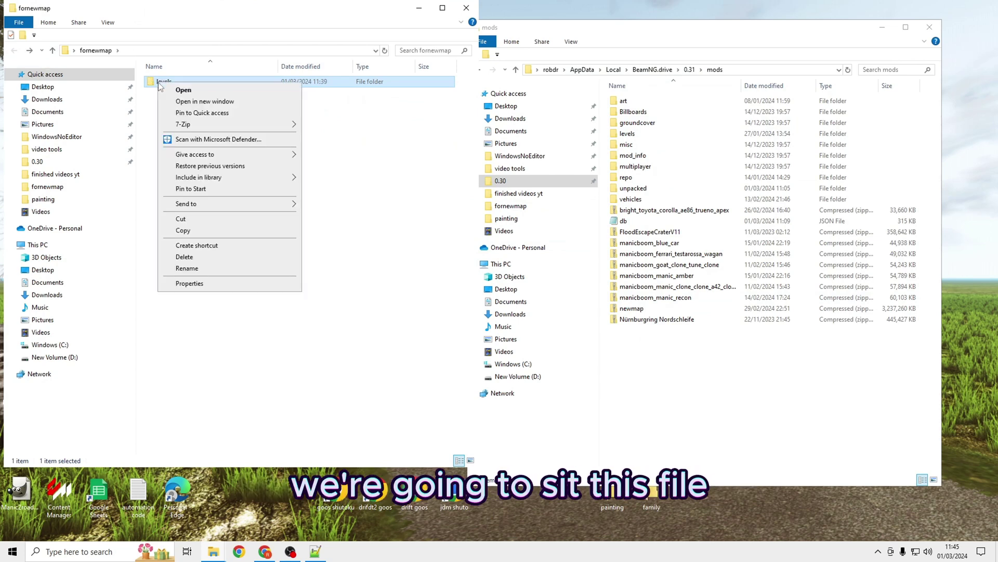
{"action": "mouse_move", "coordinate": [261, 124]}
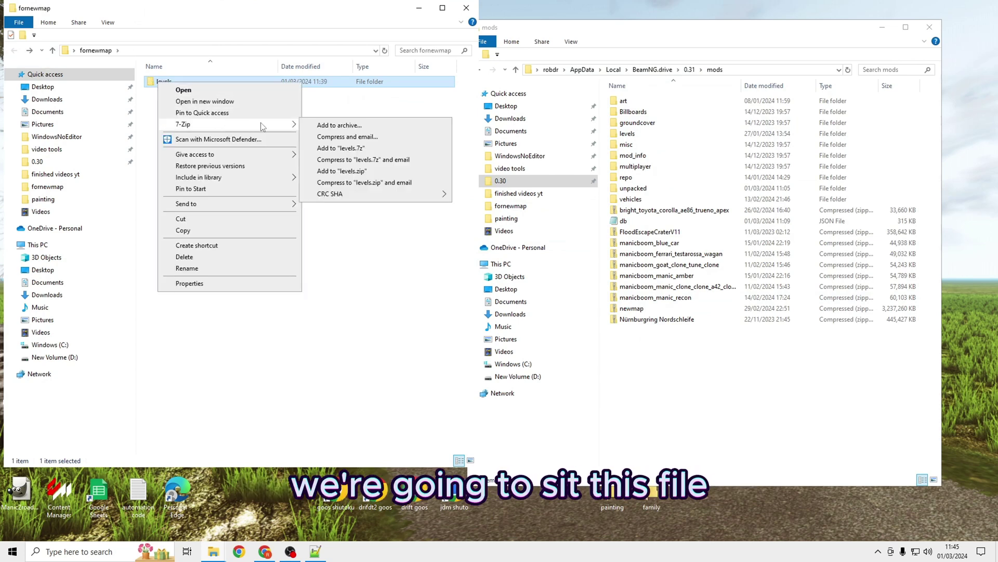
{"action": "left_click", "coordinate": [334, 125]}
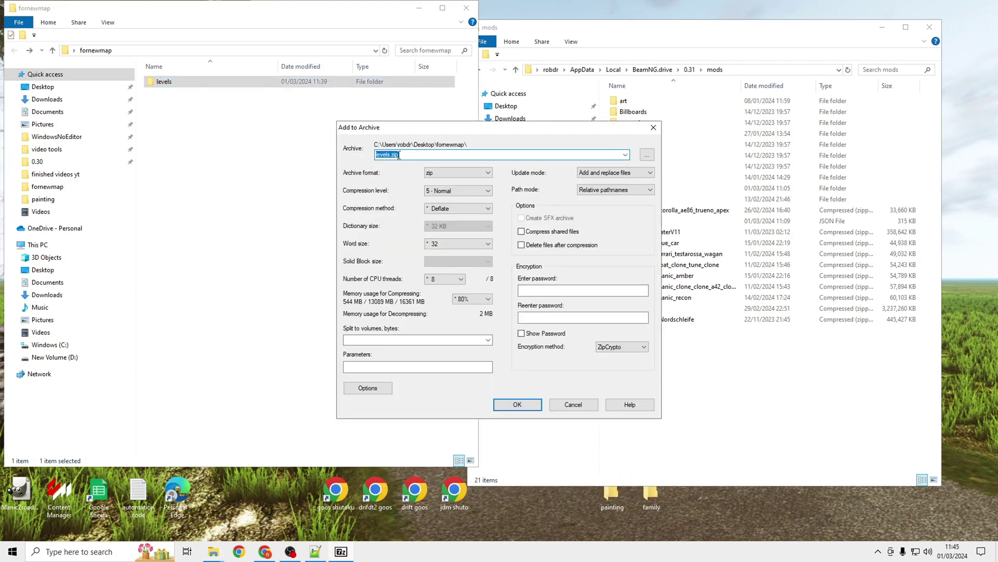
{"action": "left_click", "coordinate": [387, 156]}
{"action": "left_click_drag", "start_coordinate": [390, 155], "coordinate": [346, 154]}
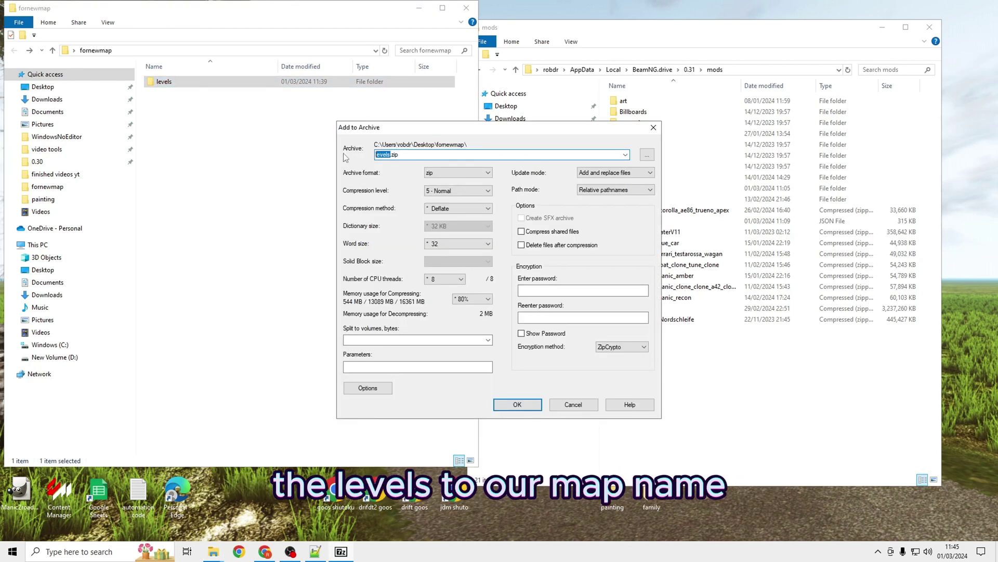
{"action": "type", "text": "ManicMap"}
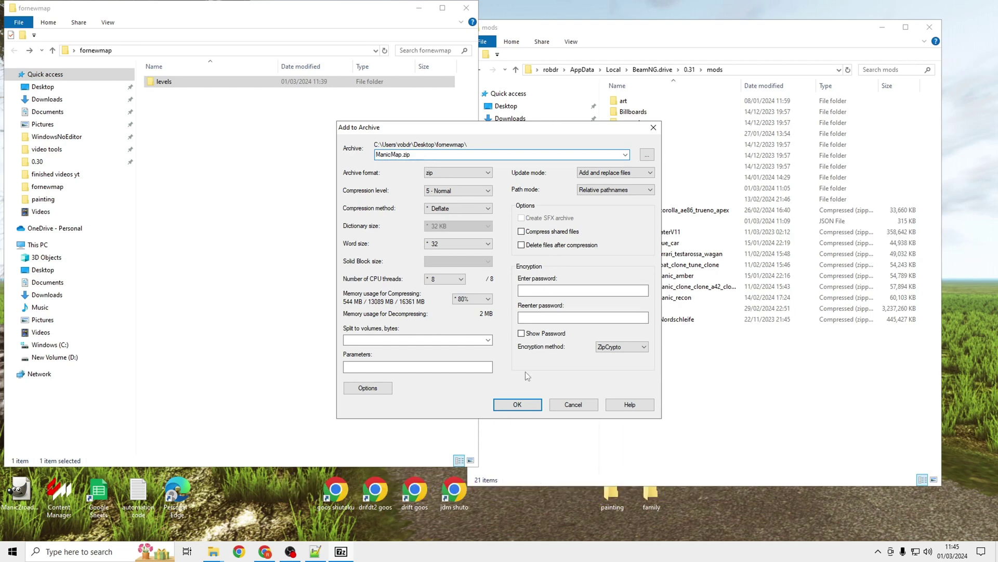
{"action": "left_click", "coordinate": [525, 404]}
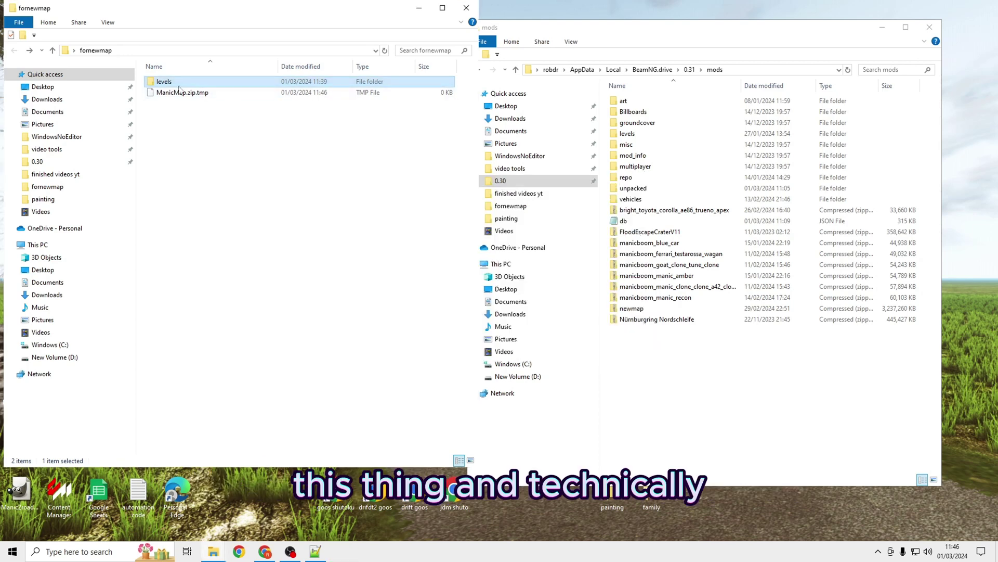
{"action": "left_click_drag", "start_coordinate": [171, 95], "coordinate": [659, 359]}
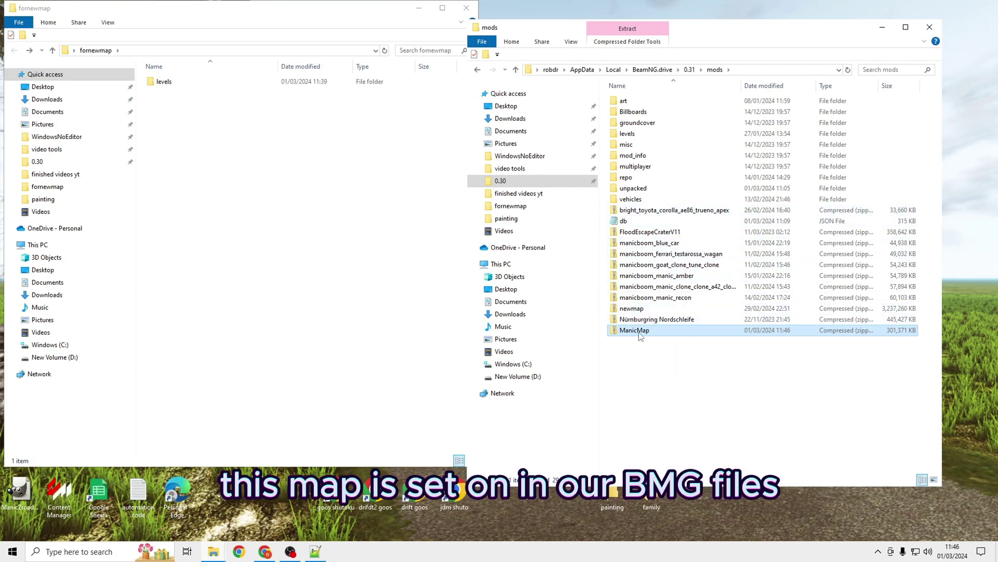
Step: Close the mods and fornewmap folder windows and the Notepad++ materials editor
{"action": "left_click", "coordinate": [930, 26]}
{"action": "left_click", "coordinate": [466, 8]}
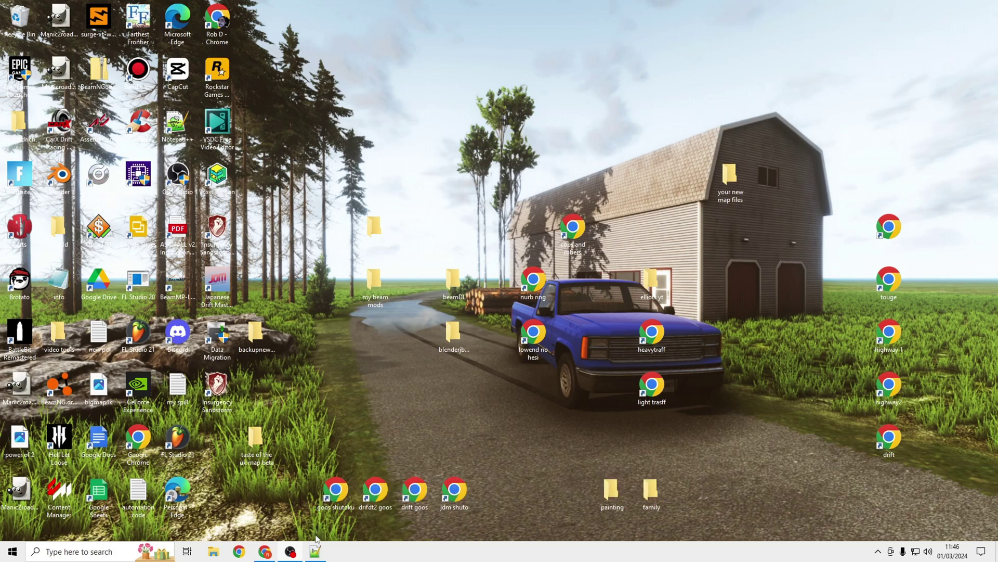
{"action": "left_click", "coordinate": [315, 551]}
{"action": "left_click", "coordinate": [608, 69]}
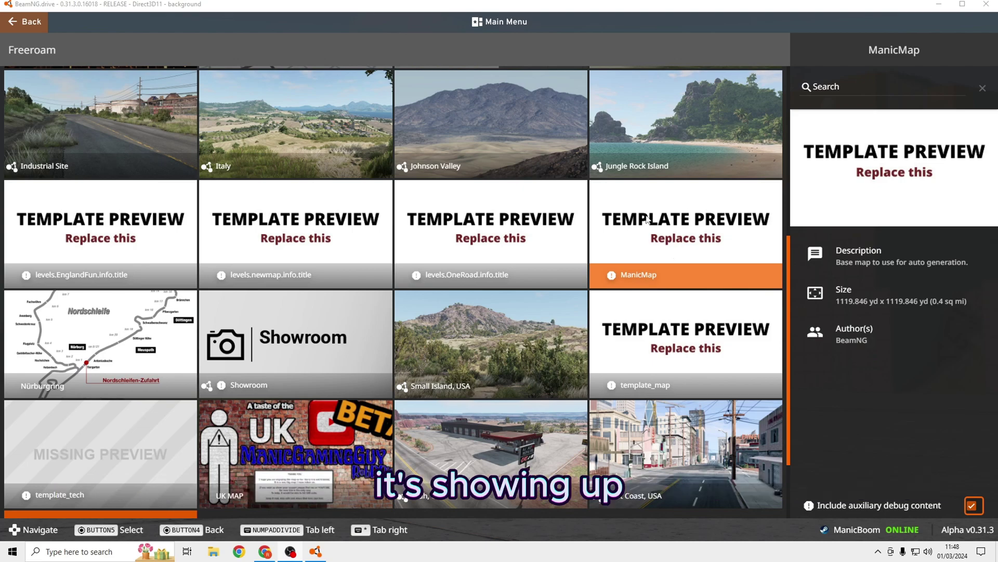
Step: Find the ManicMap tile in the Freeroam map grid and open its spawn point choices
{"action": "scroll", "coordinate": [494, 193], "scroll_direction": "up", "scroll_amount": 5}
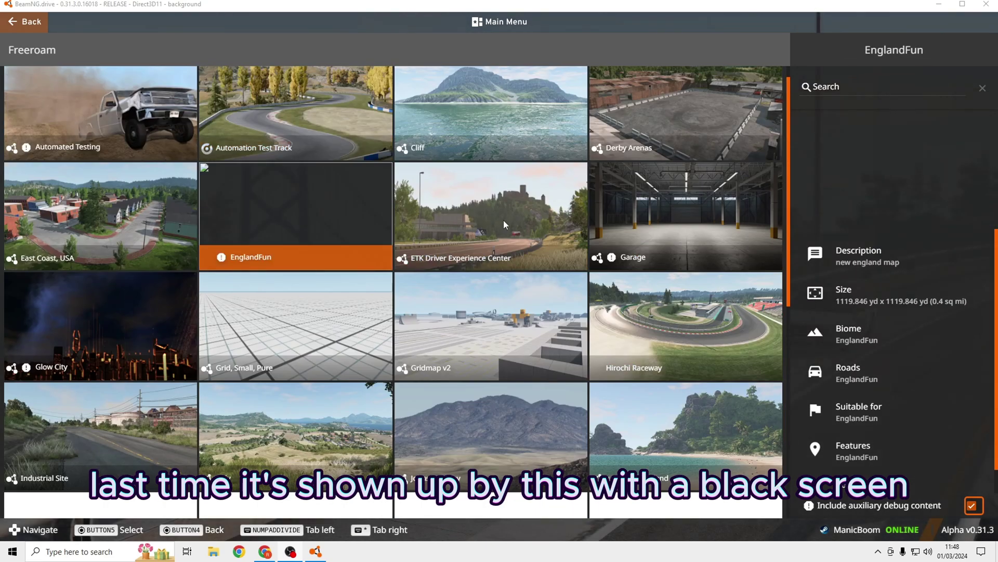
{"action": "scroll", "coordinate": [569, 225], "scroll_direction": "down", "scroll_amount": 5}
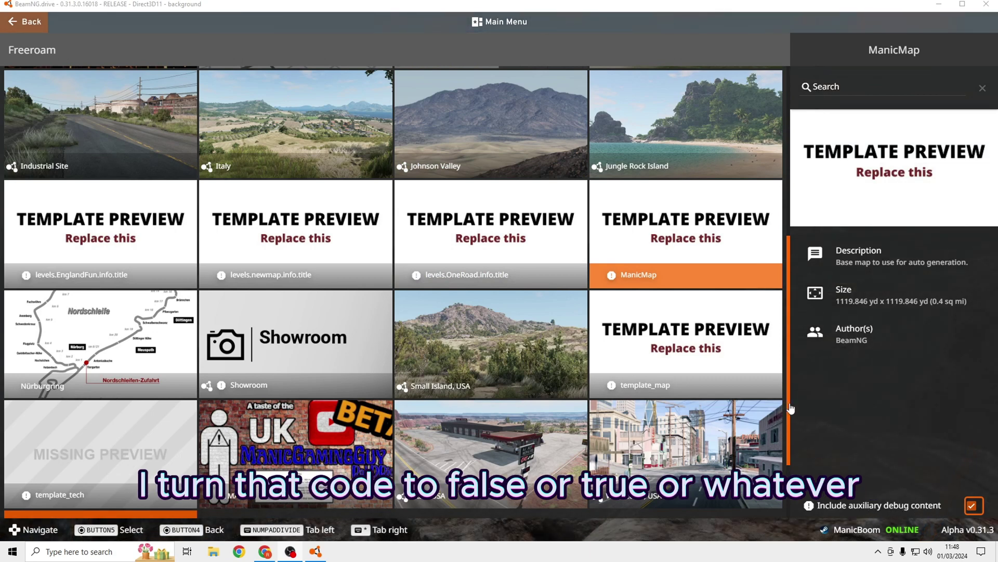
{"action": "left_click", "coordinate": [542, 366]}
{"action": "mouse_move", "coordinate": [310, 460]}
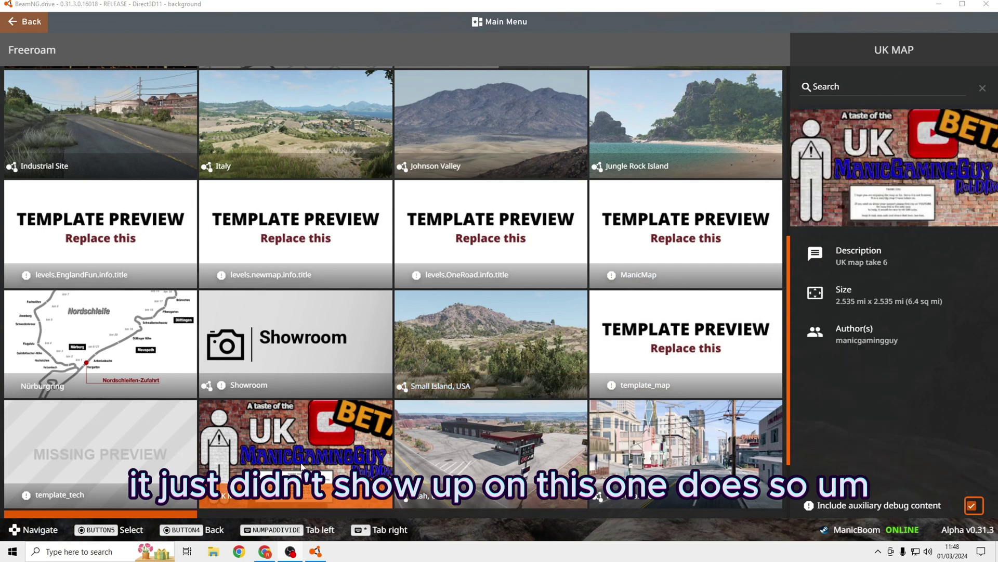
{"action": "left_click", "coordinate": [663, 255]}
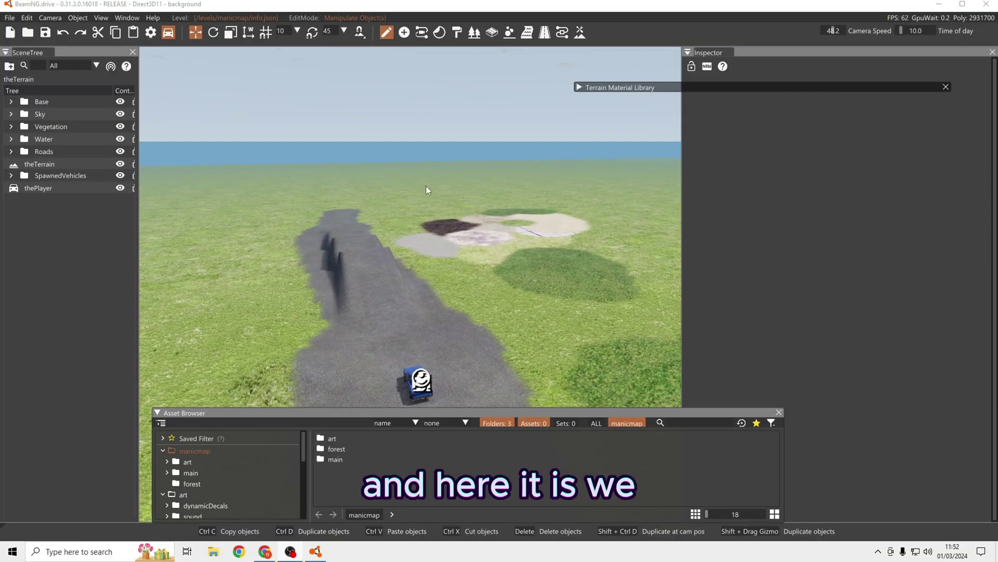
Step: Open the World Editor with F11 and select theTerrain's terrainFile path in the Inspector
{"action": "left_click", "coordinate": [504, 213]}
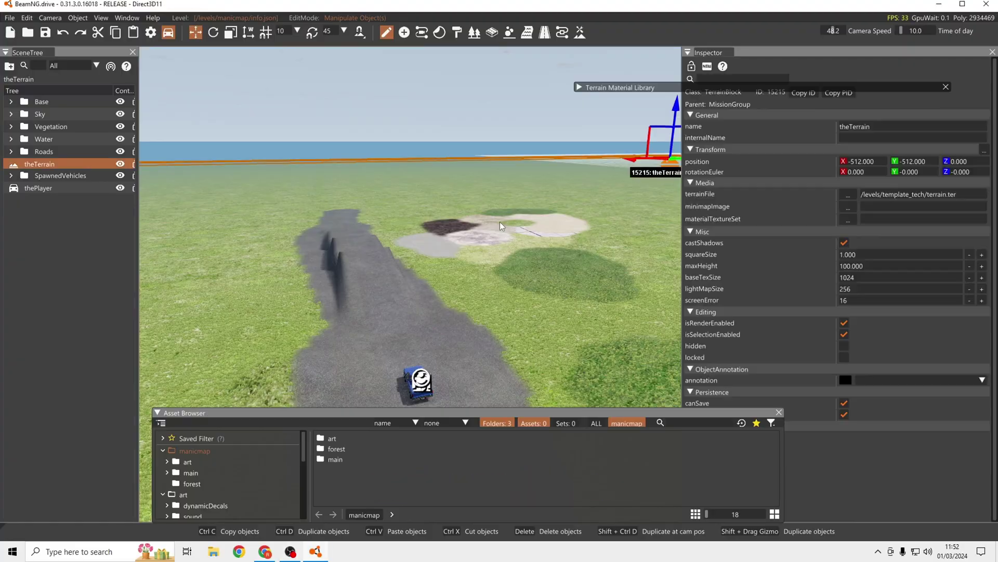
{"action": "key", "text": "F11"}
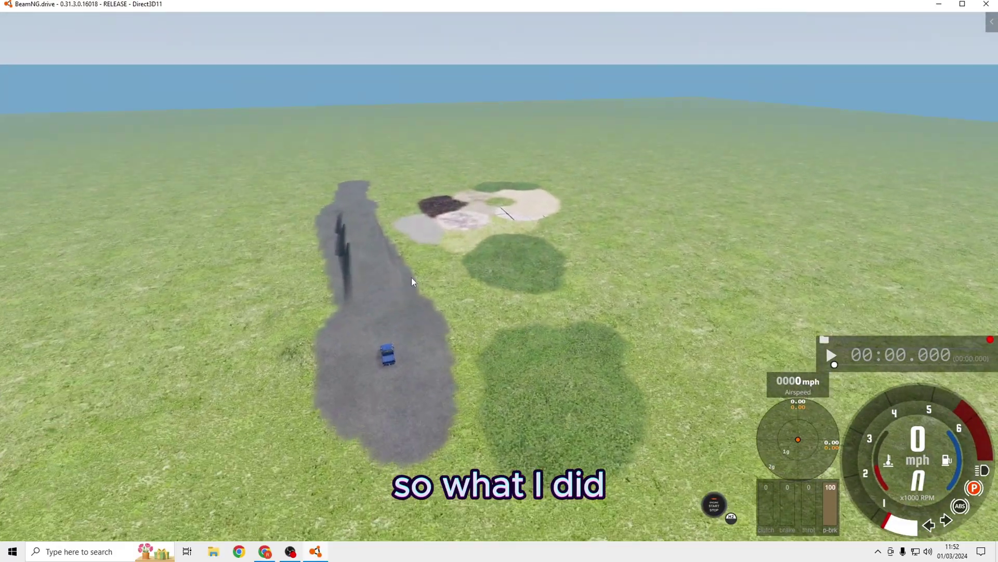
{"action": "key", "text": "F11"}
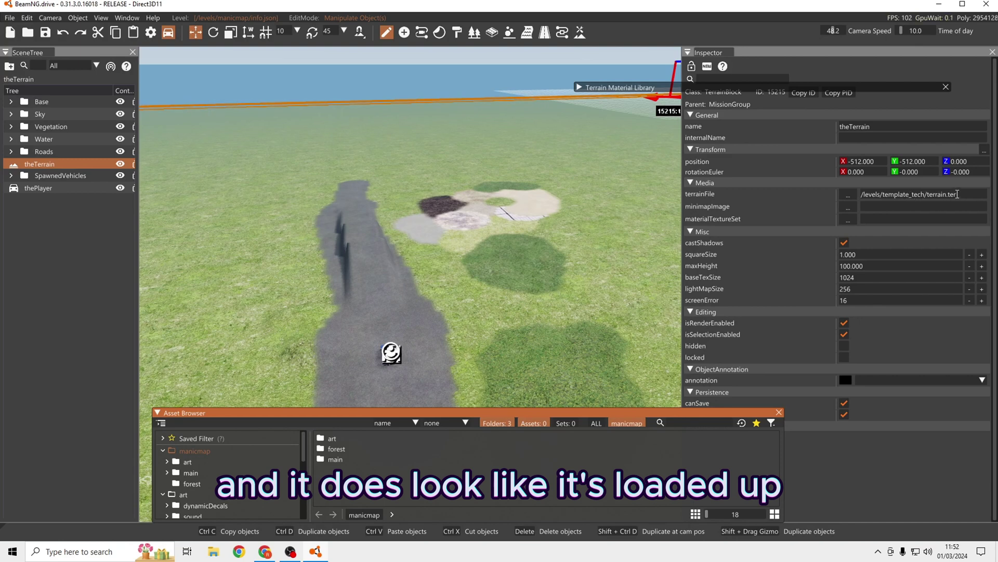
{"action": "left_click_drag", "start_coordinate": [958, 194], "coordinate": [863, 192]}
{"action": "left_click", "coordinate": [883, 195]}
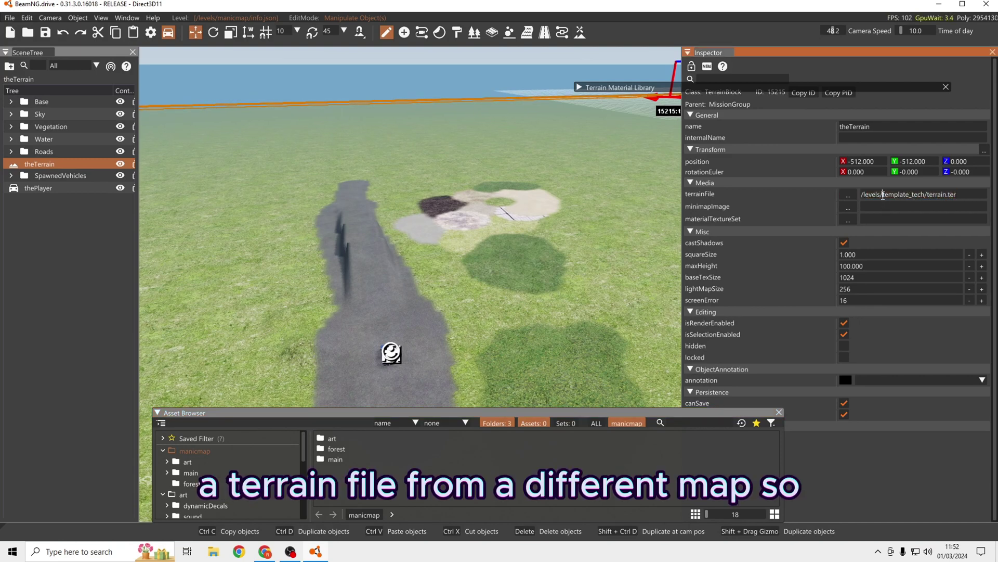
Step: Browse the terrain file to /levels/ManicMap/terrain.ter and load it
{"action": "left_click", "coordinate": [848, 195]}
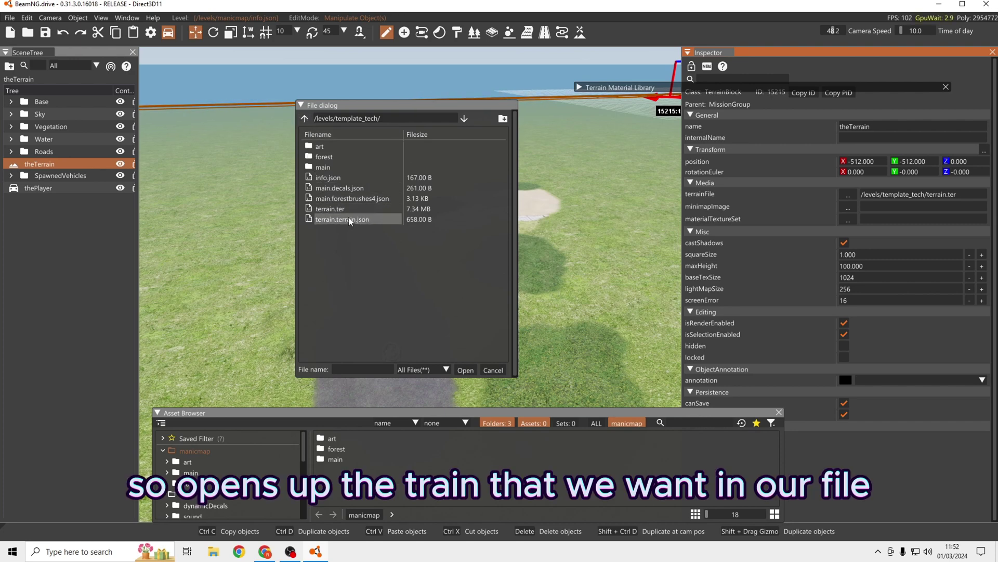
{"action": "left_click", "coordinate": [305, 118]}
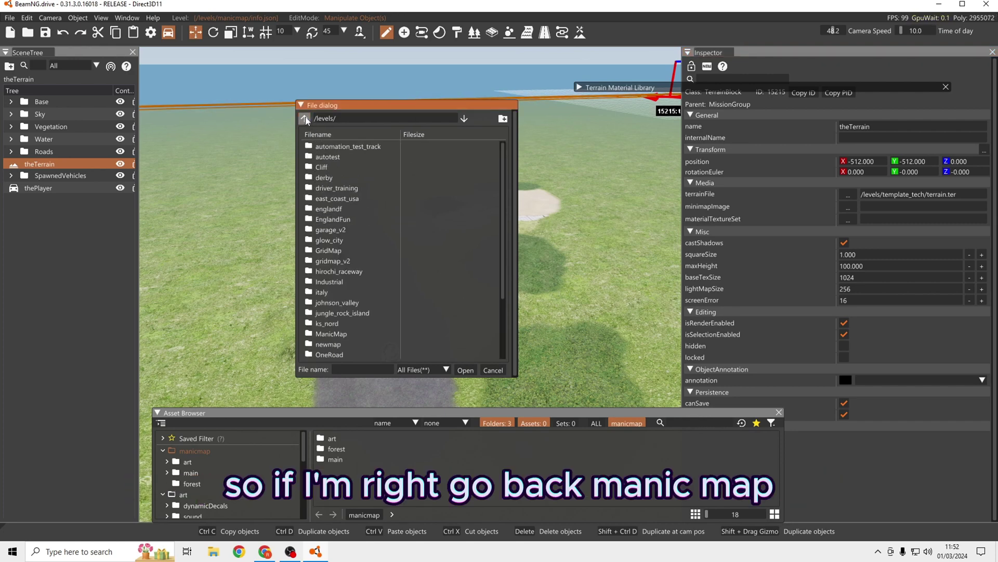
{"action": "scroll", "coordinate": [344, 208], "scroll_direction": "down", "scroll_amount": 3}
{"action": "scroll", "coordinate": [351, 224], "scroll_direction": "down", "scroll_amount": 2}
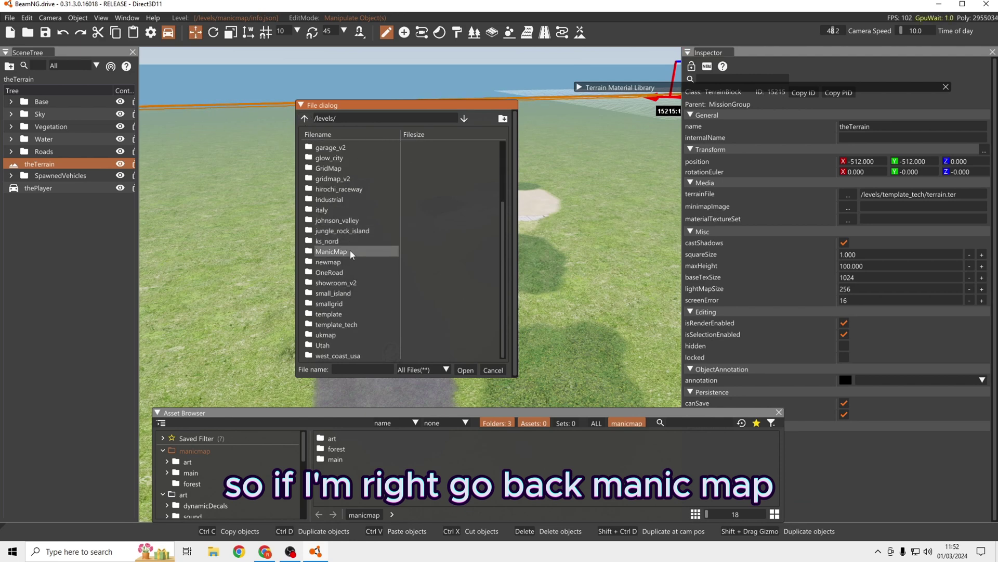
{"action": "double_click", "coordinate": [349, 251]}
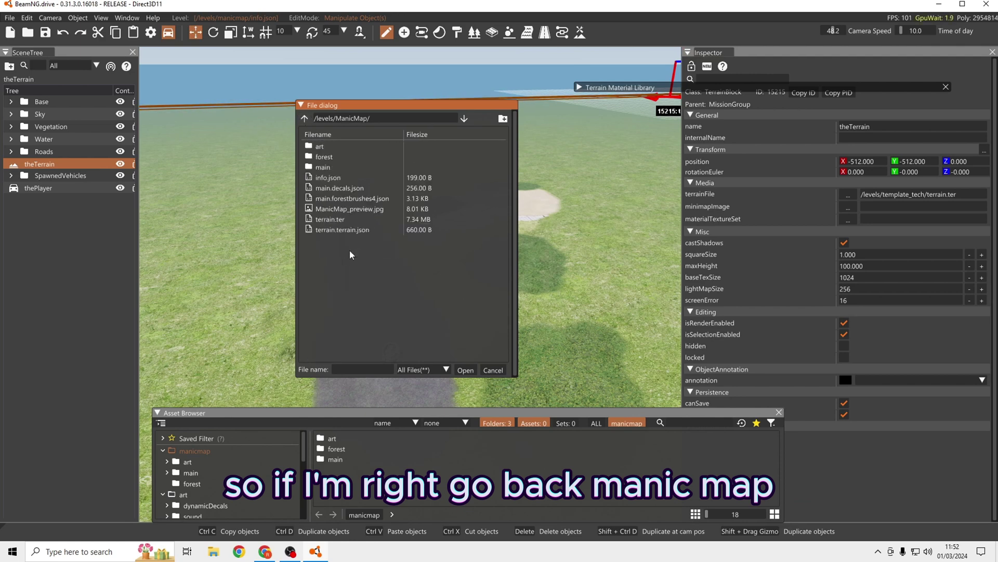
{"action": "left_click", "coordinate": [336, 221]}
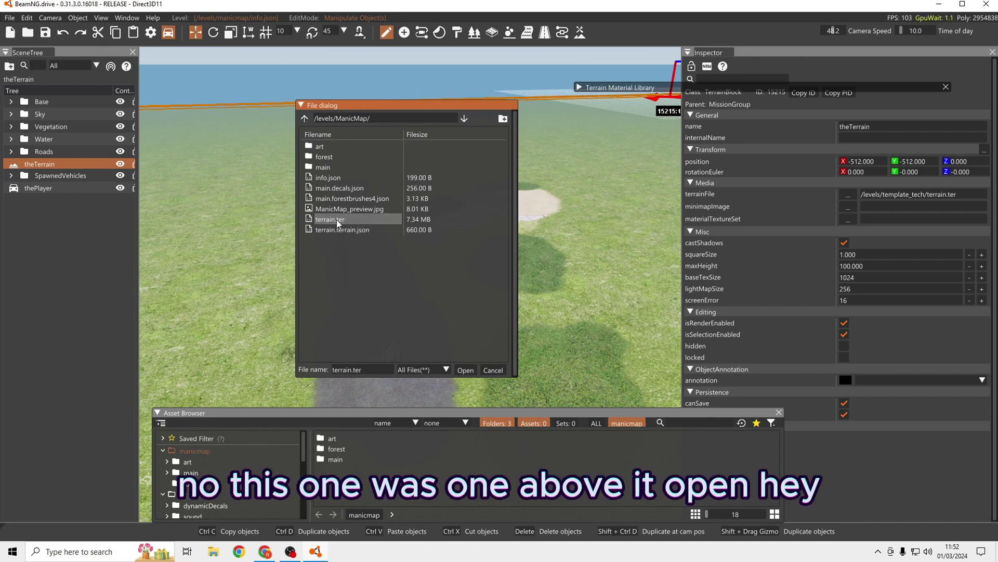
{"action": "left_click", "coordinate": [465, 370]}
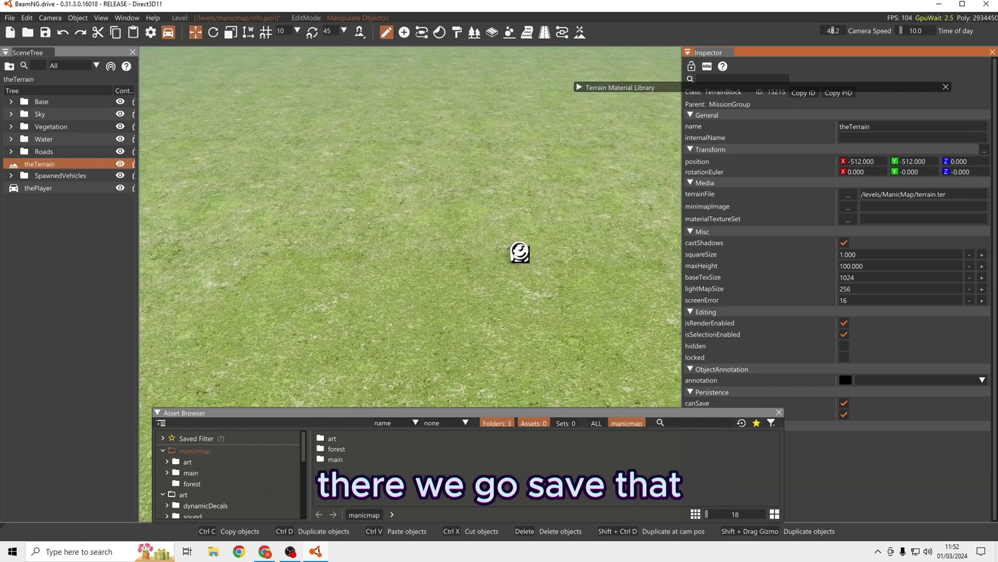
Step: Save the level, narrow the Inspector to widen the viewport, and frame the blue car
{"action": "left_click", "coordinate": [45, 32]}
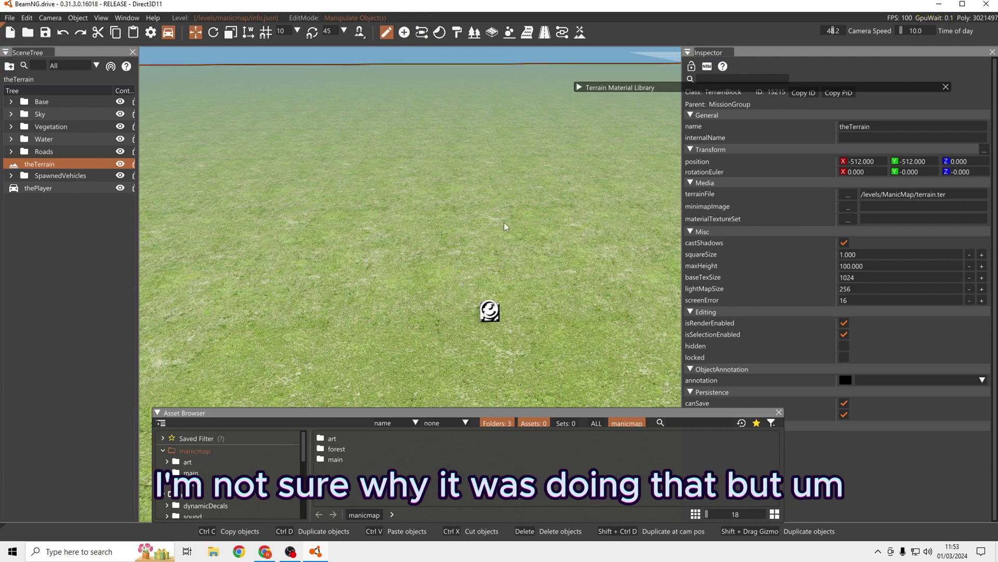
{"action": "right_click_drag", "start_coordinate": [505, 226], "coordinate": [668, 146]}
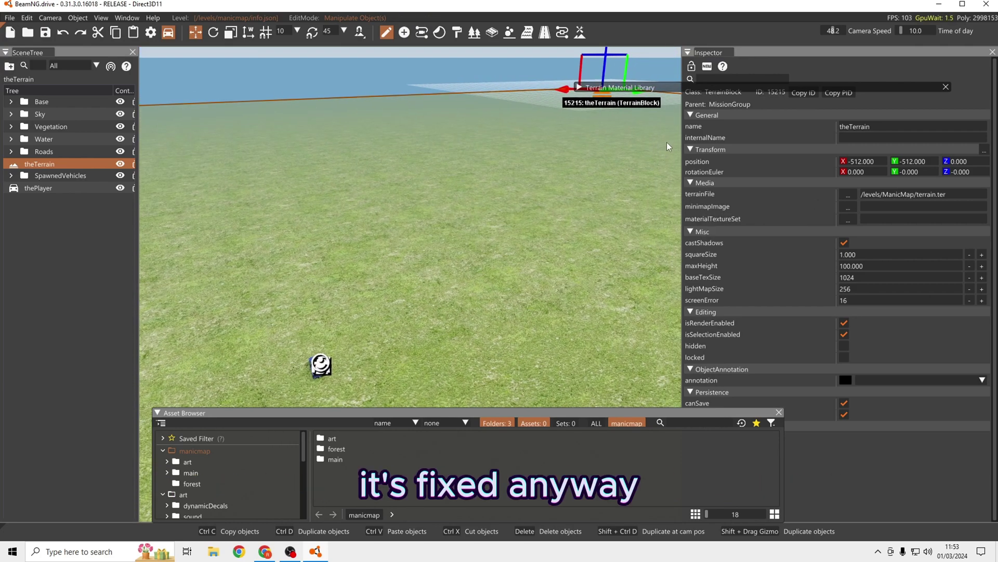
{"action": "left_click_drag", "start_coordinate": [681, 144], "coordinate": [842, 151]}
{"action": "right_click_drag", "start_coordinate": [623, 232], "coordinate": [515, 172]}
{"action": "left_click", "coordinate": [650, 123]}
{"action": "mouse_move", "coordinate": [450, 176]}
{"action": "right_mouse_down"}
{"action": "mouse_move", "coordinate": [451, 312]}
{"action": "mouse_move", "coordinate": [429, 182]}
{"action": "mouse_move", "coordinate": [445, 160]}
{"action": "right_mouse_up"}
Step: In the Terrain Painter, paint rock, mud, gravel and Grass2 patches onto the grass
{"action": "key", "text": "s"}
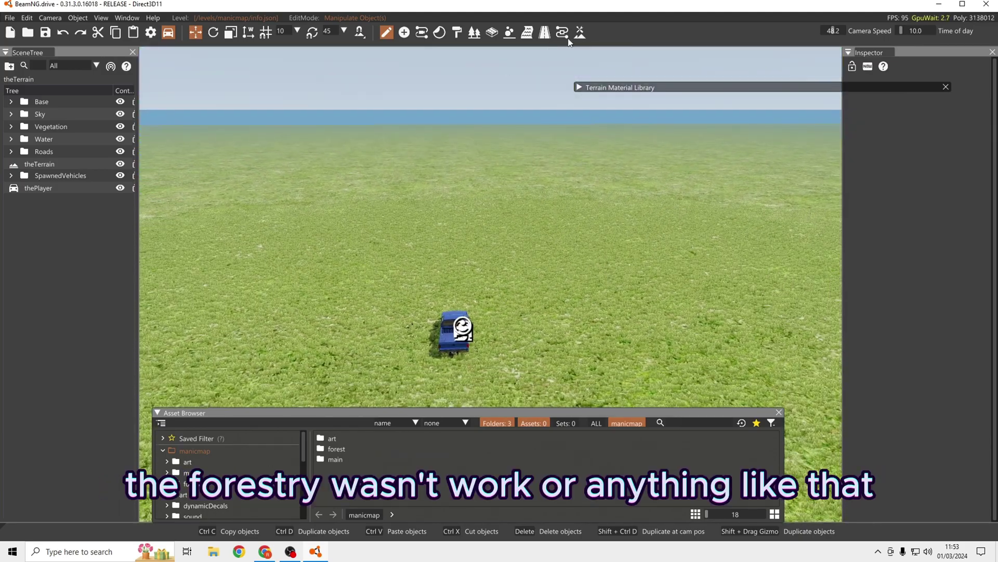
{"action": "left_click", "coordinate": [584, 33]}
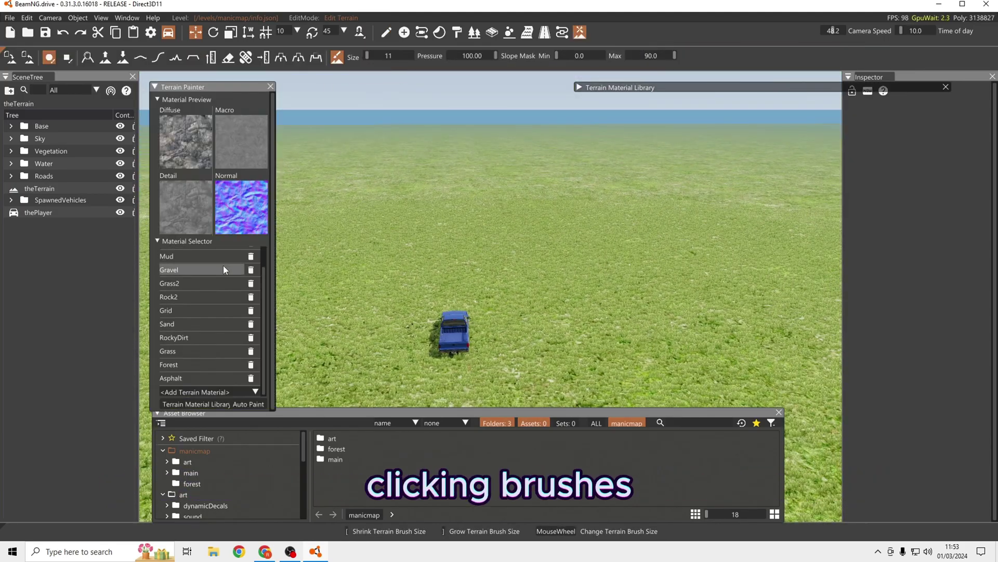
{"action": "mouse_move", "coordinate": [389, 278]}
{"action": "left_mouse_down"}
{"action": "mouse_move", "coordinate": [361, 250]}
{"action": "mouse_move", "coordinate": [409, 280]}
{"action": "mouse_move", "coordinate": [427, 252]}
{"action": "left_mouse_up"}
{"action": "left_click", "coordinate": [208, 271]}
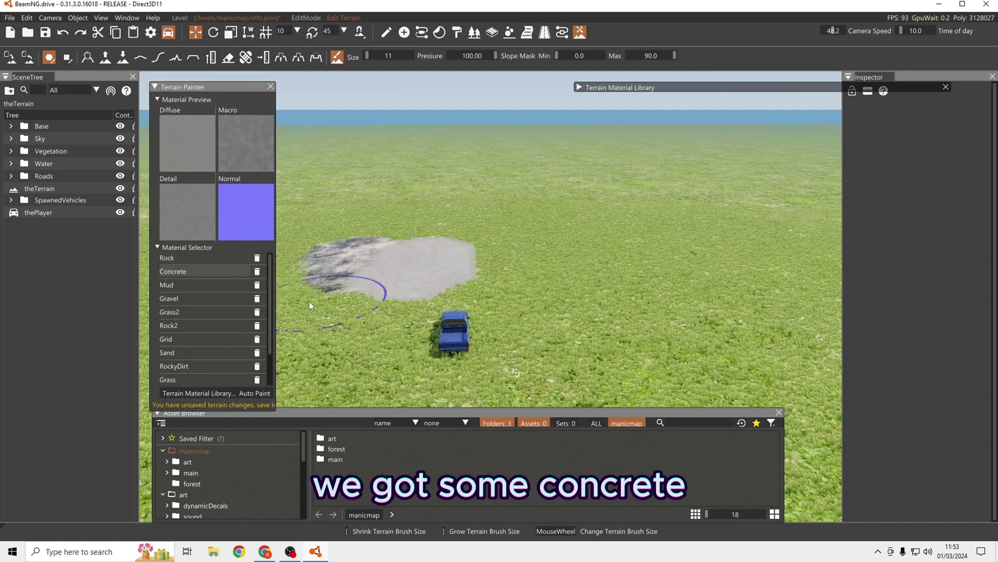
{"action": "left_click", "coordinate": [214, 285]}
{"action": "left_click_drag", "start_coordinate": [468, 283], "coordinate": [497, 257]}
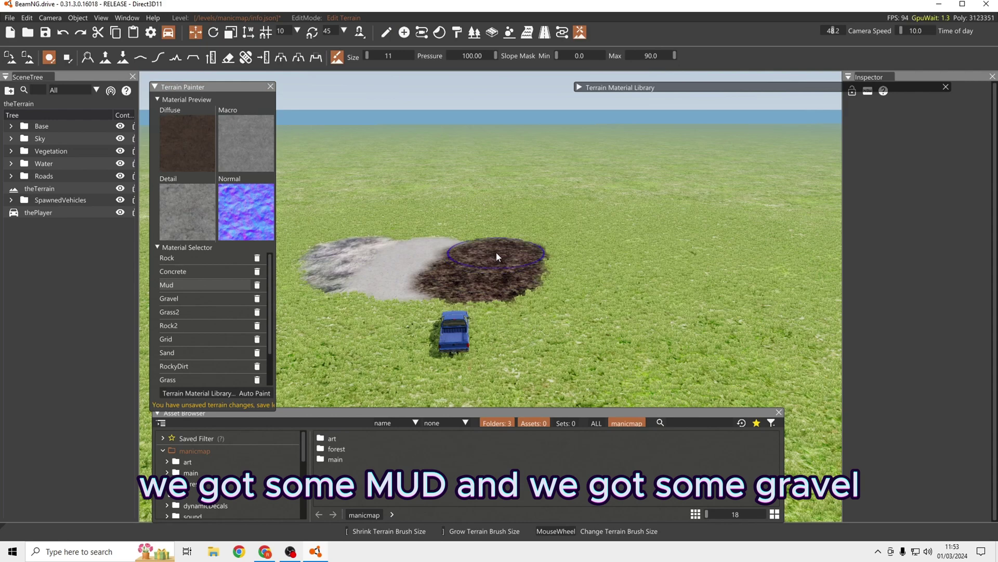
{"action": "left_click", "coordinate": [229, 301]}
{"action": "left_click_drag", "start_coordinate": [556, 301], "coordinate": [585, 256]}
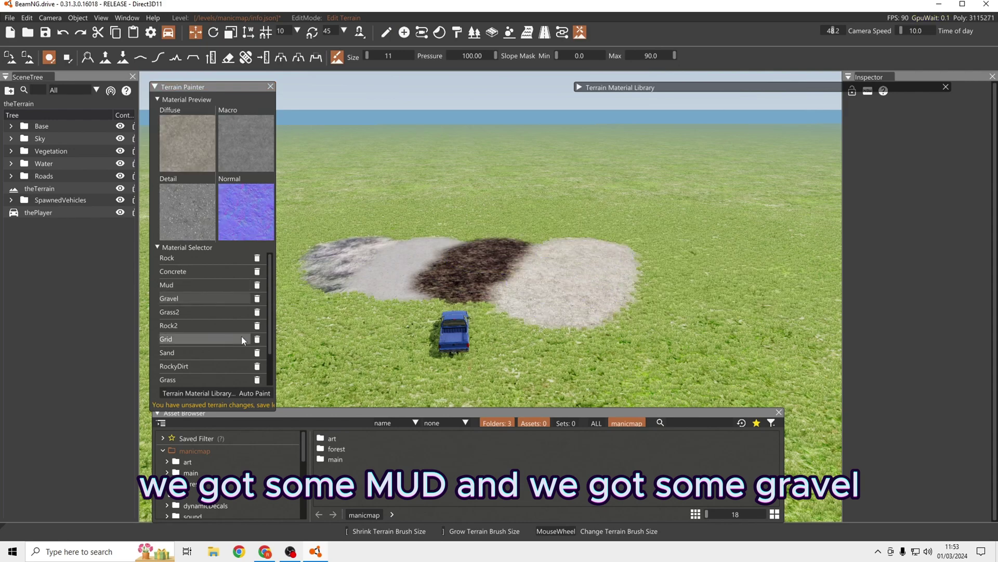
{"action": "left_click", "coordinate": [209, 312]}
{"action": "mouse_move", "coordinate": [617, 310]}
{"action": "left_mouse_down"}
{"action": "mouse_move", "coordinate": [653, 310]}
{"action": "mouse_move", "coordinate": [675, 264]}
{"action": "left_mouse_up"}
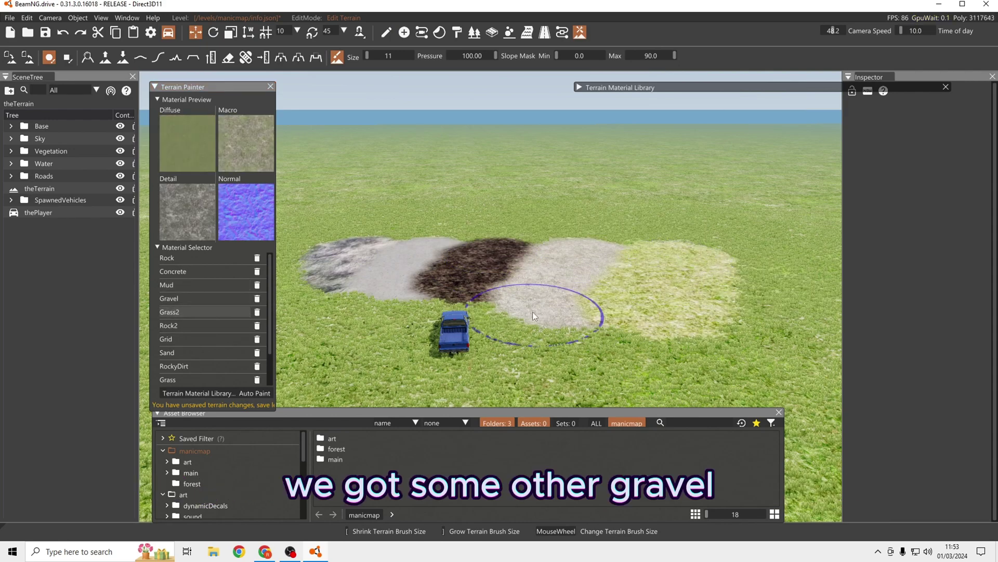
Step: Paint Rock2, Grid, Sand and RockyDirt patches further to the right
{"action": "key", "text": "w"}
{"action": "left_click", "coordinate": [180, 325]}
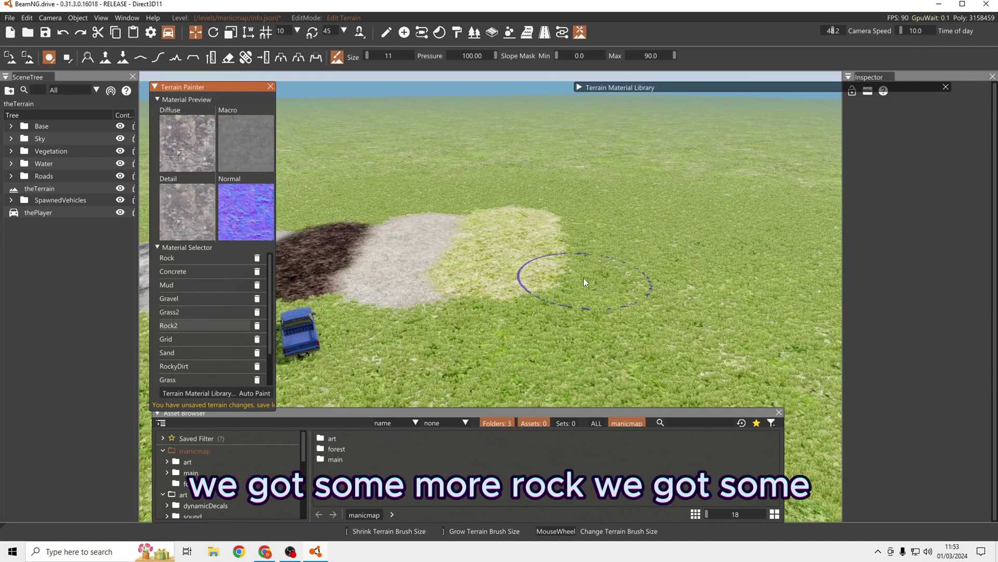
{"action": "left_click_drag", "start_coordinate": [584, 278], "coordinate": [594, 221]}
{"action": "left_click", "coordinate": [208, 339]}
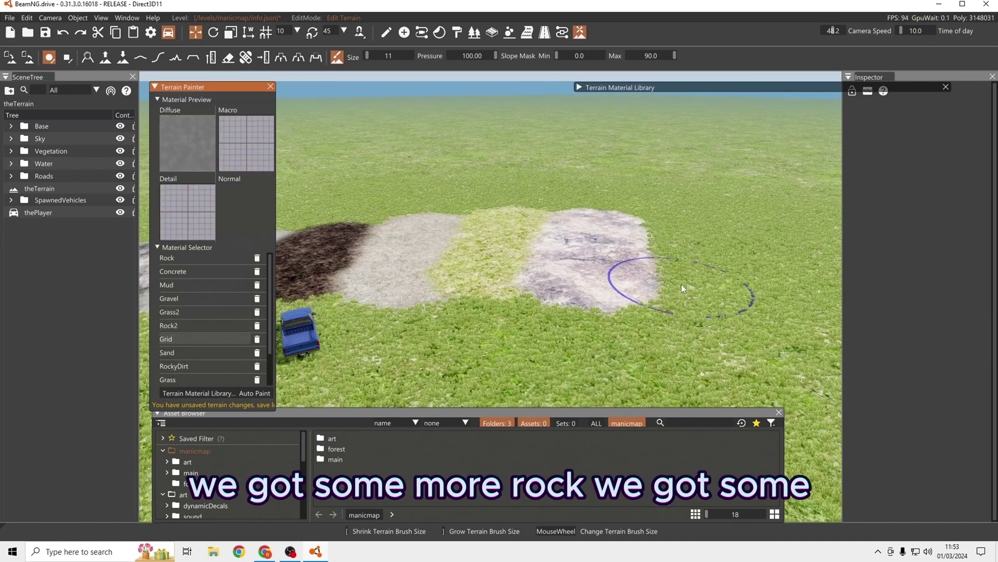
{"action": "left_click_drag", "start_coordinate": [683, 283], "coordinate": [691, 233]}
{"action": "key", "text": "d"}
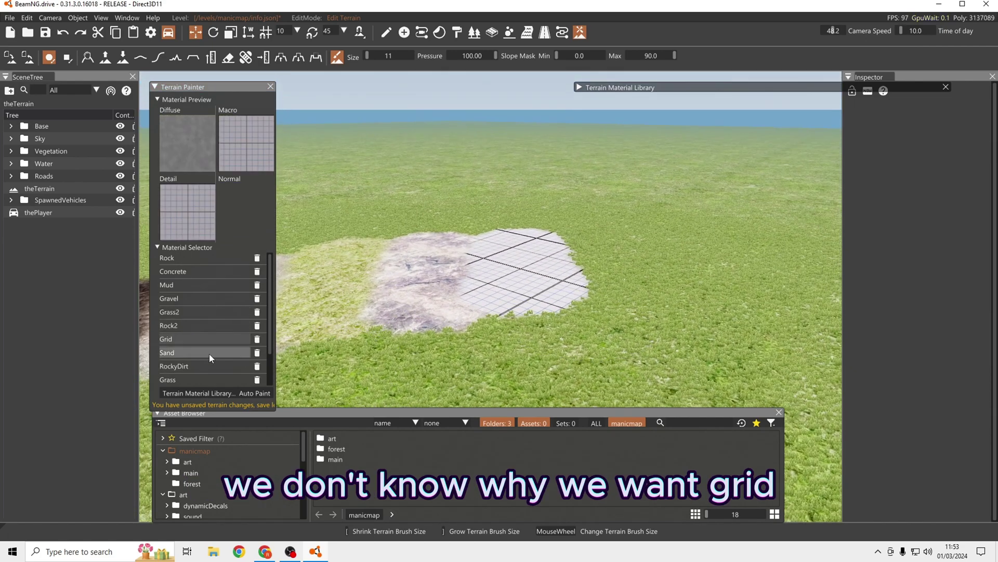
{"action": "left_click", "coordinate": [209, 353]}
{"action": "left_click_drag", "start_coordinate": [601, 281], "coordinate": [606, 232]}
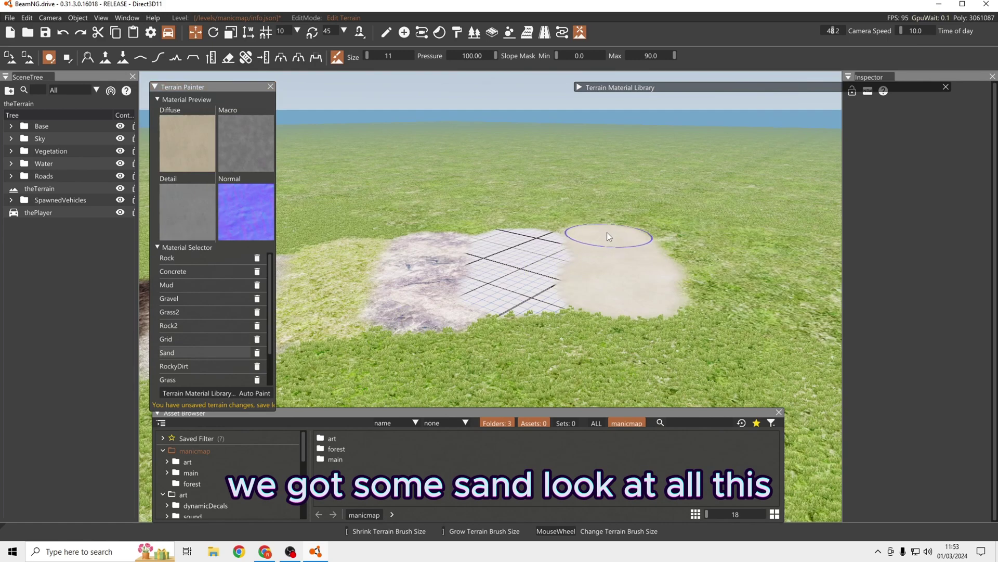
{"action": "scroll", "coordinate": [226, 335], "scroll_direction": "down", "scroll_amount": 1}
{"action": "left_click", "coordinate": [223, 328]}
{"action": "left_click_drag", "start_coordinate": [681, 270], "coordinate": [684, 255]}
{"action": "key", "text": "s"}
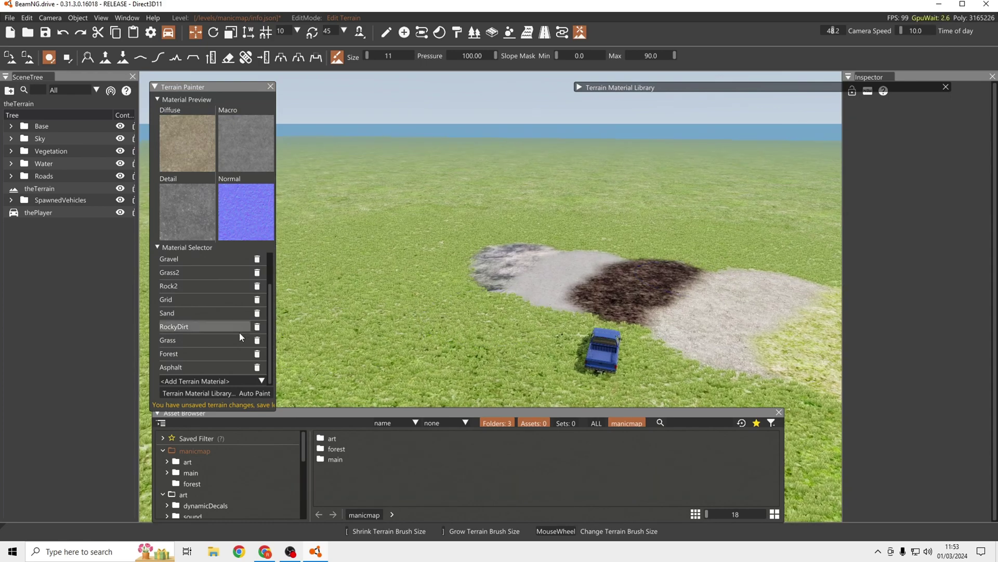
Step: Paint a dark Forest patch and an Asphalt strip to its left
{"action": "left_click", "coordinate": [225, 339]}
{"action": "left_click", "coordinate": [232, 354]}
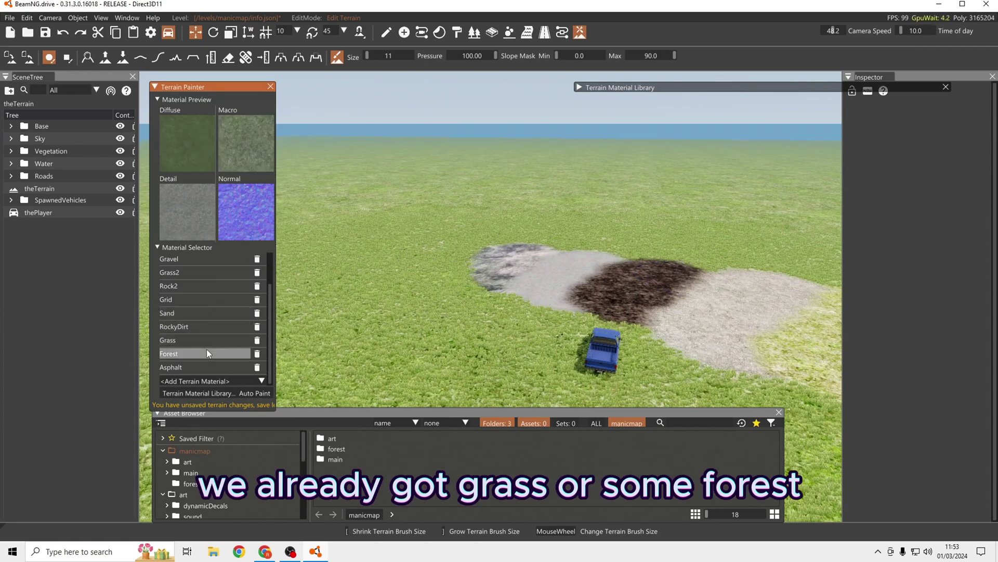
{"action": "mouse_move", "coordinate": [447, 247]}
{"action": "left_mouse_down"}
{"action": "mouse_move", "coordinate": [428, 294]}
{"action": "mouse_move", "coordinate": [444, 233]}
{"action": "left_mouse_up"}
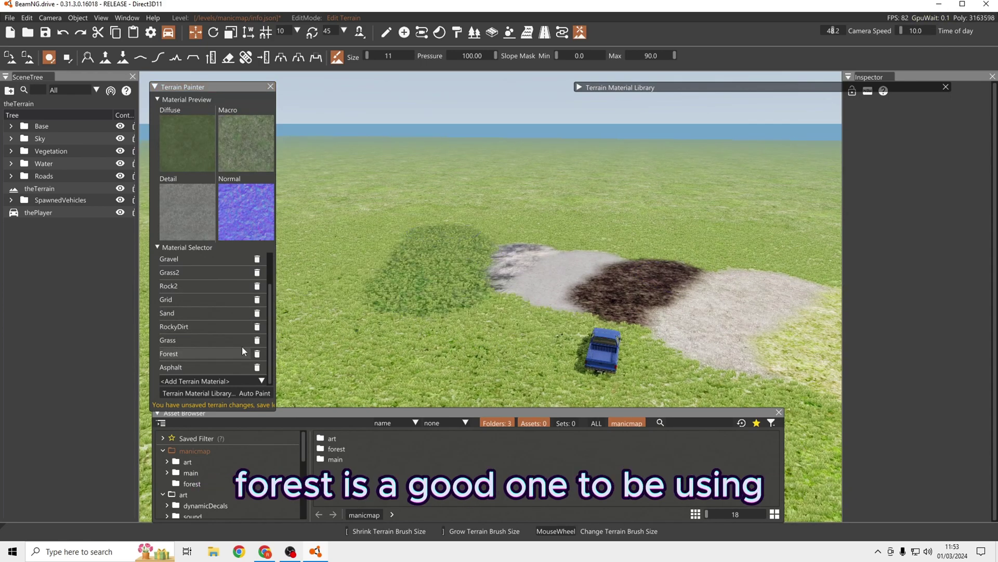
{"action": "left_click", "coordinate": [193, 367]}
{"action": "mouse_move", "coordinate": [359, 245]}
{"action": "left_mouse_down"}
{"action": "mouse_move", "coordinate": [332, 310]}
{"action": "mouse_move", "coordinate": [333, 229]}
{"action": "left_mouse_up"}
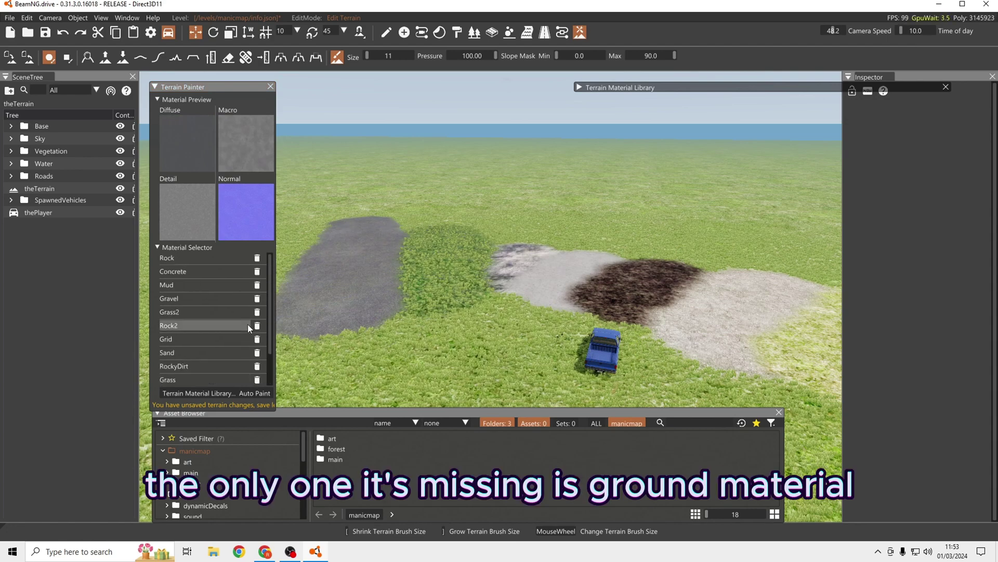
{"action": "right_click_drag", "start_coordinate": [541, 288], "coordinate": [526, 260]}
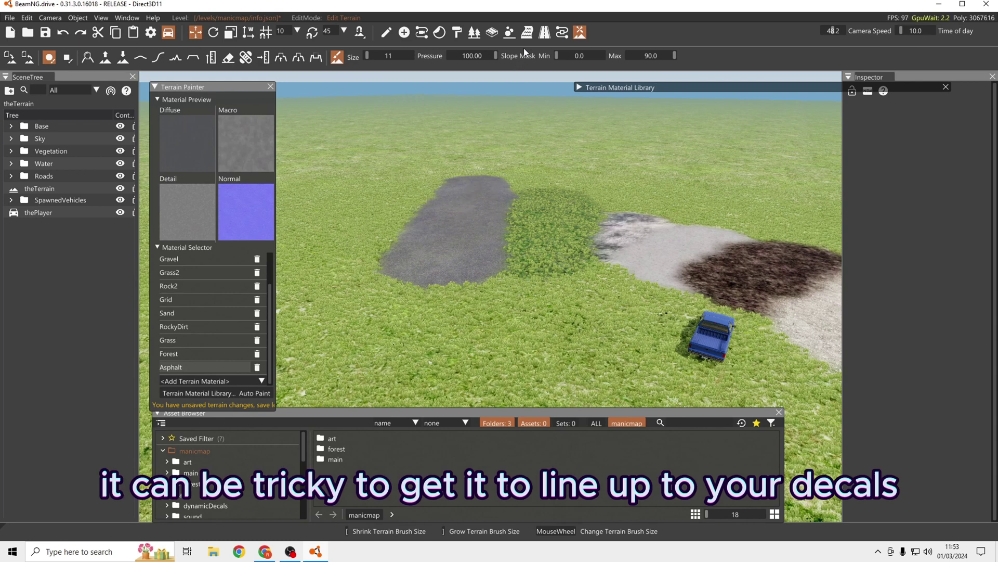
Step: Lay a two-node decal road along the asphalt strip using AsphaltRoad_variation_01 material
{"action": "left_click", "coordinate": [543, 33]}
{"action": "left_click", "coordinate": [435, 279], "text": "alt"}
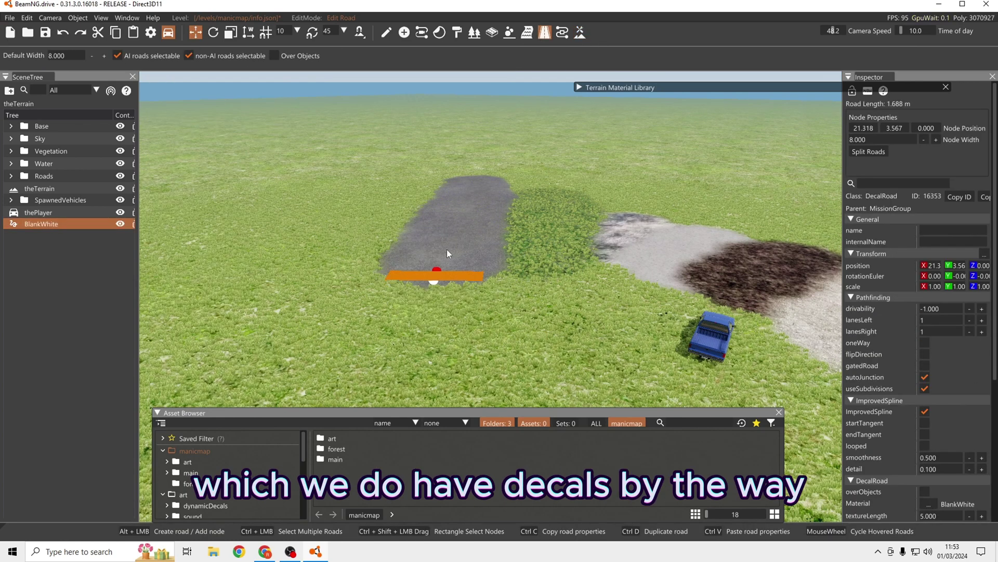
{"action": "left_click", "coordinate": [482, 166], "text": "alt"}
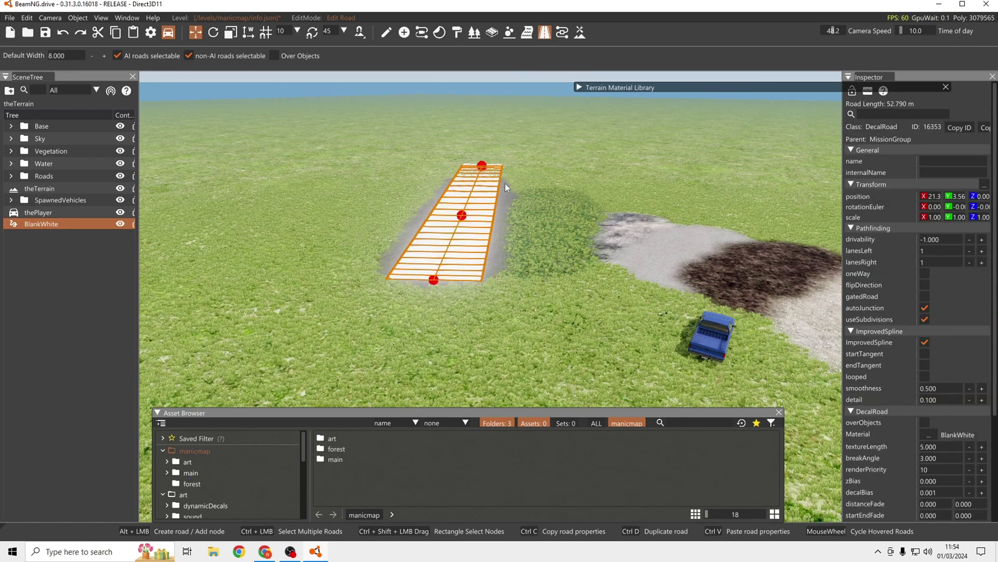
{"action": "left_click", "coordinate": [933, 436]}
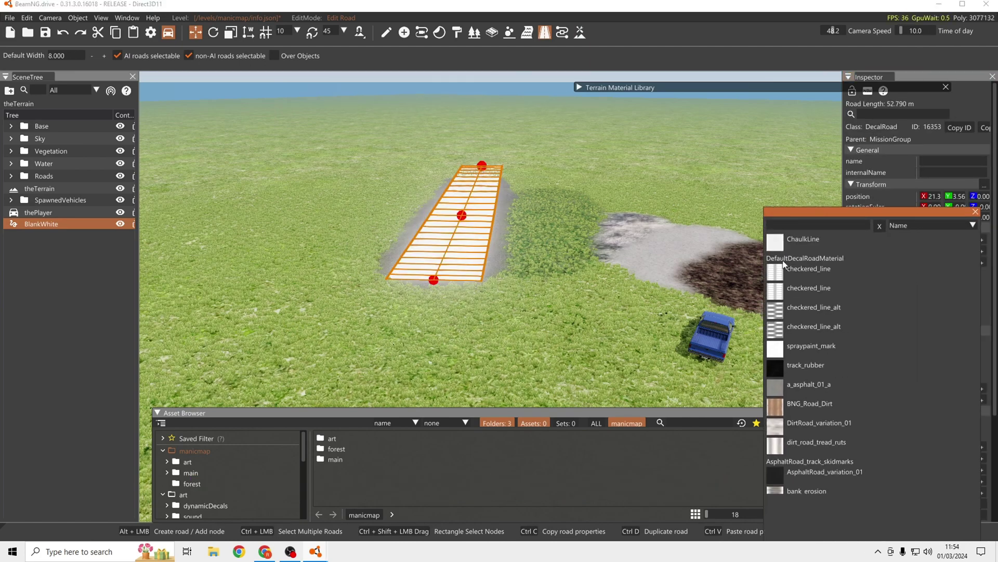
{"action": "scroll", "coordinate": [794, 298], "scroll_direction": "down", "scroll_amount": 5}
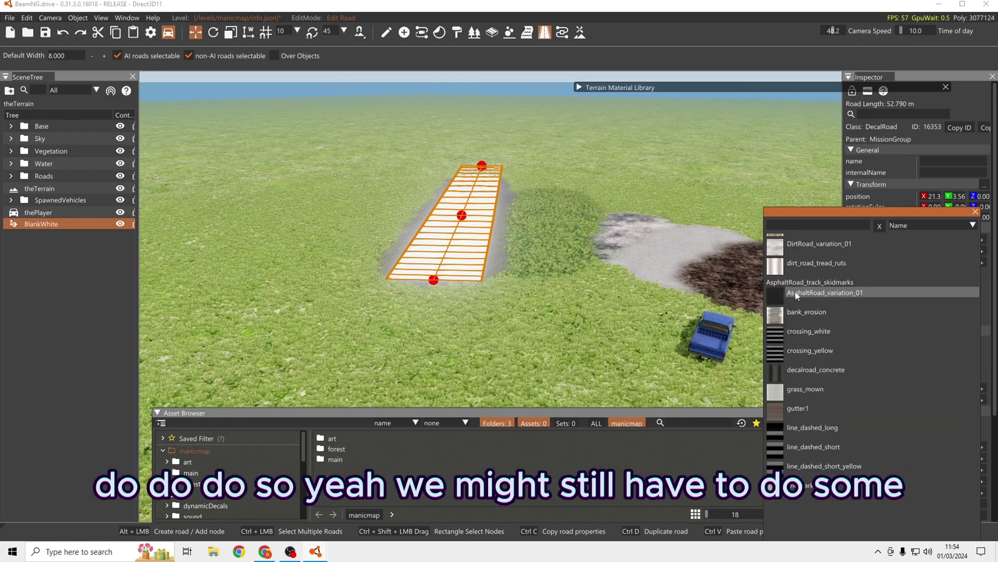
{"action": "left_click", "coordinate": [795, 292]}
{"action": "left_click", "coordinate": [592, 170]}
Step: Fly around the new road to inspect it from overhead and up close
{"action": "key", "text": "w"}
{"action": "mouse_move", "coordinate": [592, 177]}
{"action": "right_mouse_down"}
{"action": "mouse_move", "coordinate": [592, 135]}
{"action": "mouse_move", "coordinate": [588, 174]}
{"action": "right_mouse_up"}
{"action": "key", "text": "s"}
{"action": "key", "text": "a"}
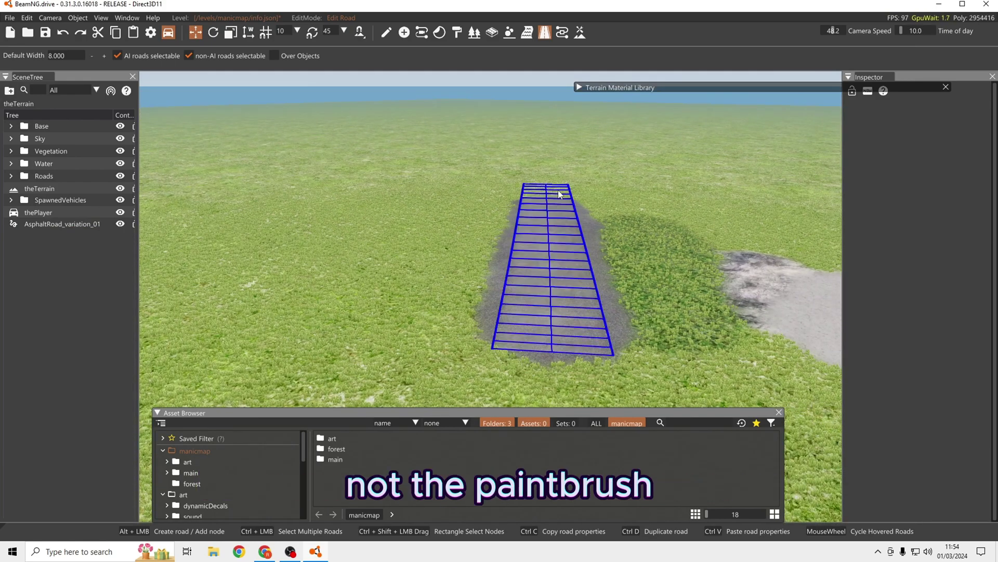
{"action": "key", "text": "d"}
{"action": "key", "text": "w"}
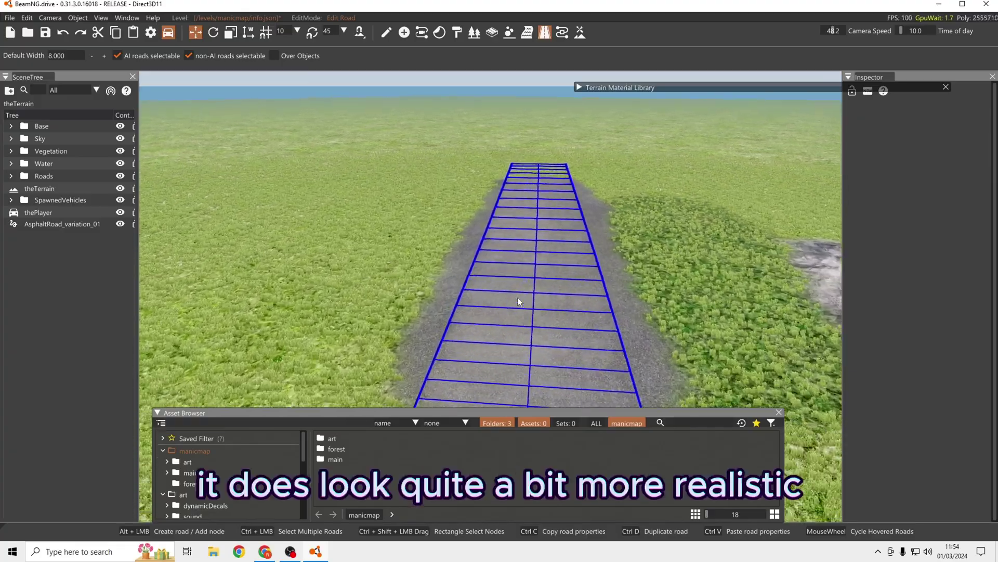
{"action": "key", "text": "s"}
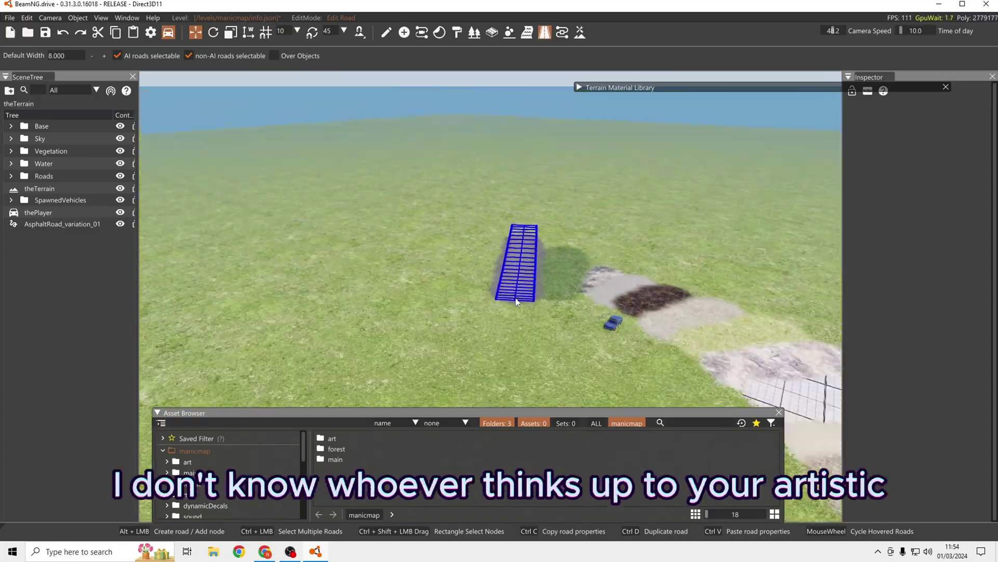
{"action": "key", "text": "w"}
{"action": "right_click_drag", "start_coordinate": [523, 209], "coordinate": [524, 205]}
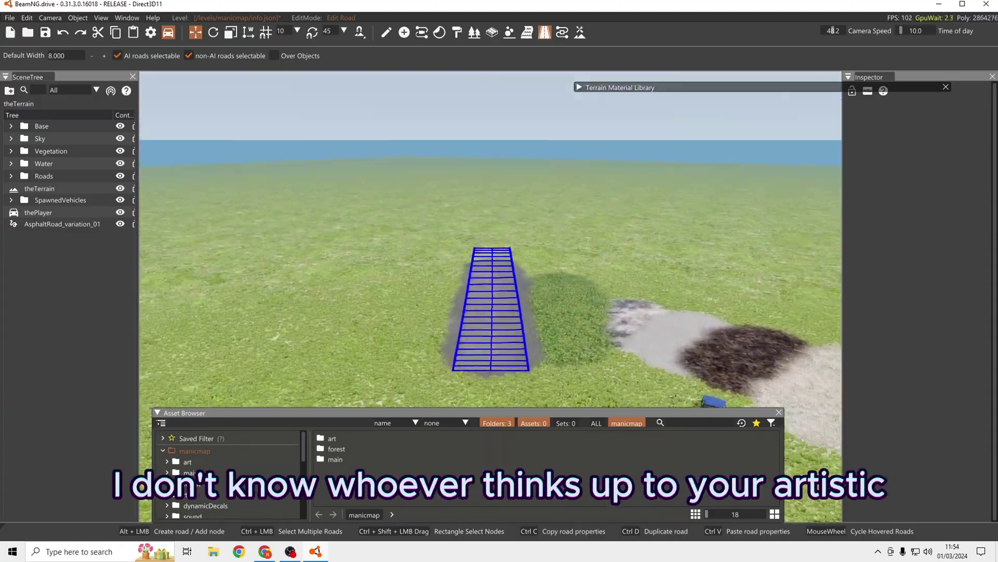
Step: Paint a dense stand of trees with the forest brush onto the grass beyond the patches
{"action": "key", "text": "s"}
{"action": "key", "text": "w"}
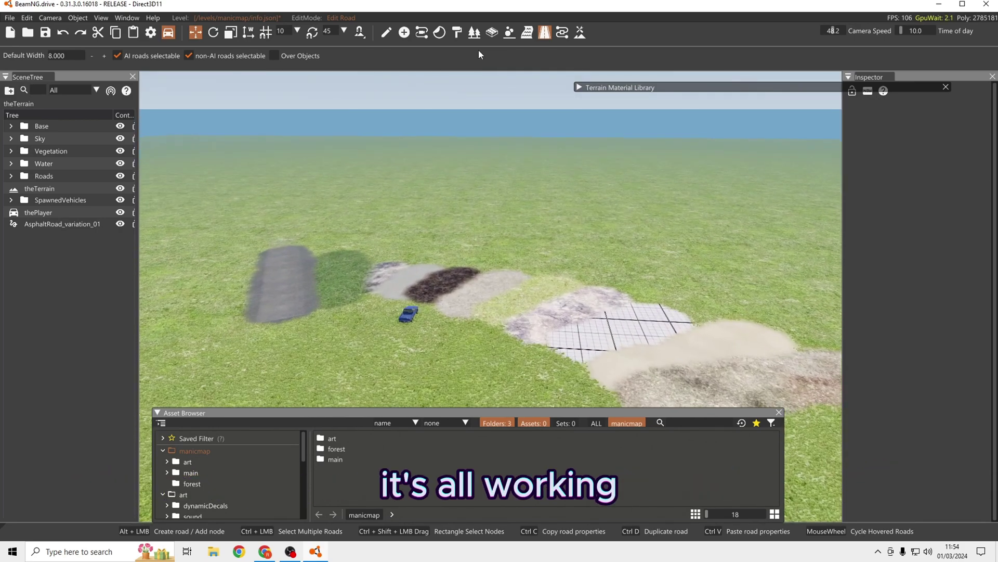
{"action": "left_click", "coordinate": [474, 32]}
{"action": "left_click", "coordinate": [165, 116]}
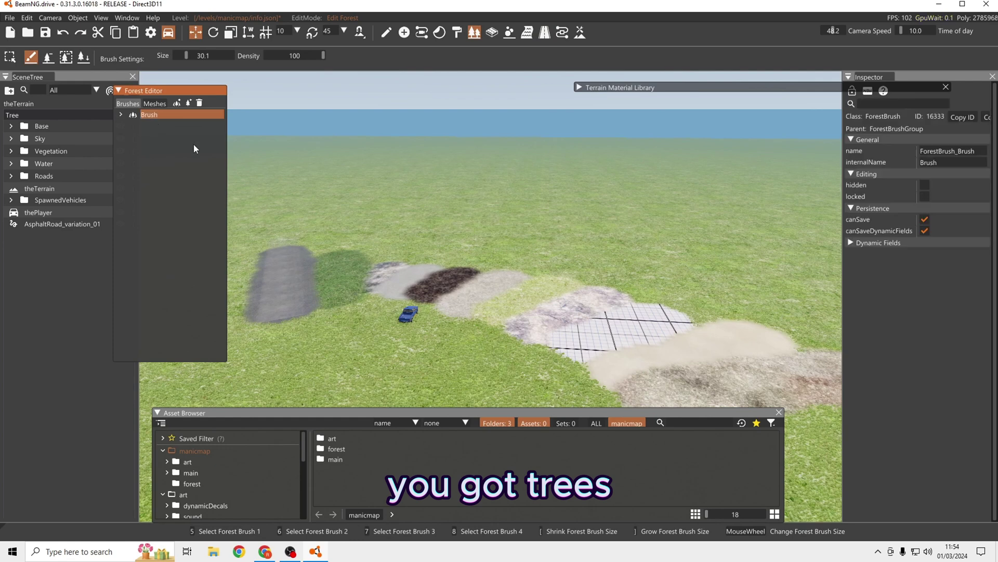
{"action": "left_click_drag", "start_coordinate": [457, 209], "coordinate": [663, 248]}
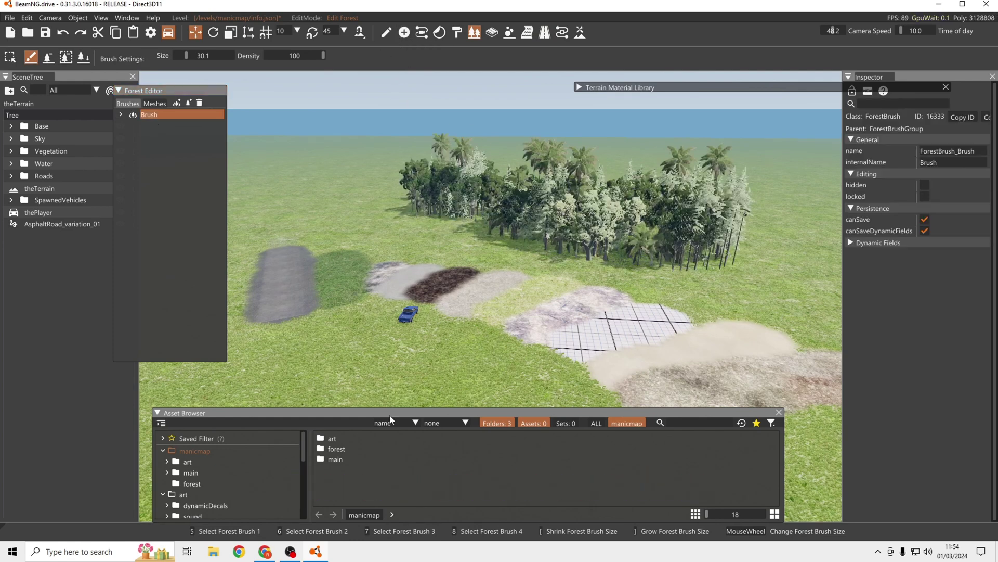
Step: Enlarge the Asset Browser and navigate to art/shapes/trees/trees_douglasfir
{"action": "left_click", "coordinate": [335, 439]}
{"action": "double_click", "coordinate": [335, 438]}
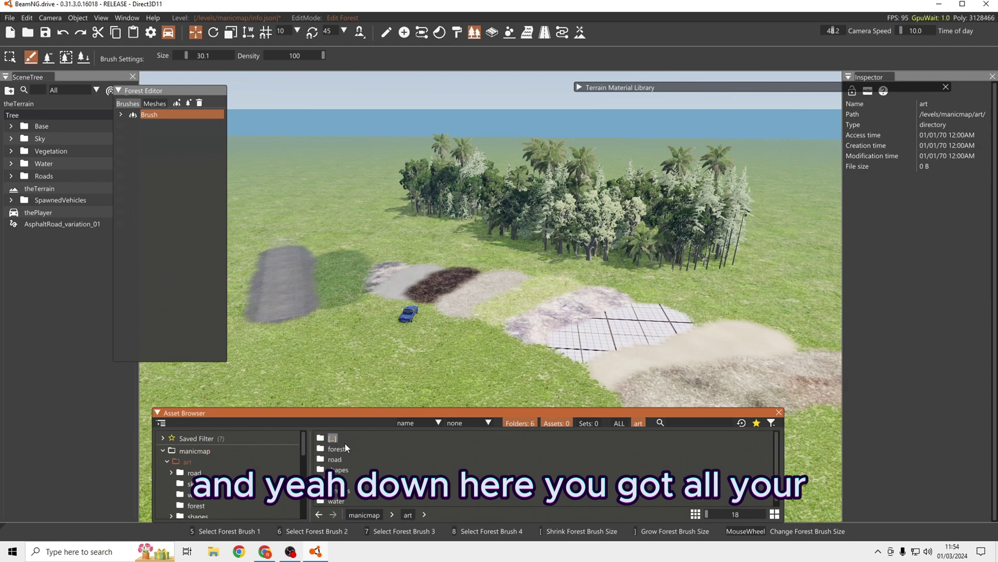
{"action": "left_click_drag", "start_coordinate": [369, 409], "coordinate": [382, 356]}
{"action": "mouse_move", "coordinate": [502, 274]}
{"action": "right_mouse_down"}
{"action": "mouse_move", "coordinate": [458, 274]}
{"action": "mouse_move", "coordinate": [350, 310]}
{"action": "right_mouse_up"}
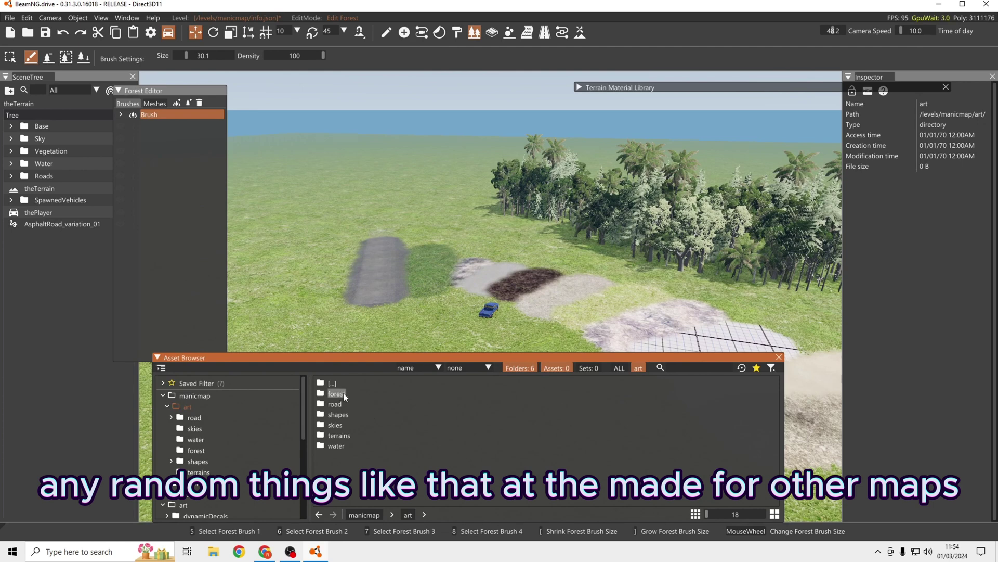
{"action": "left_click", "coordinate": [340, 406]}
{"action": "double_click", "coordinate": [336, 416]}
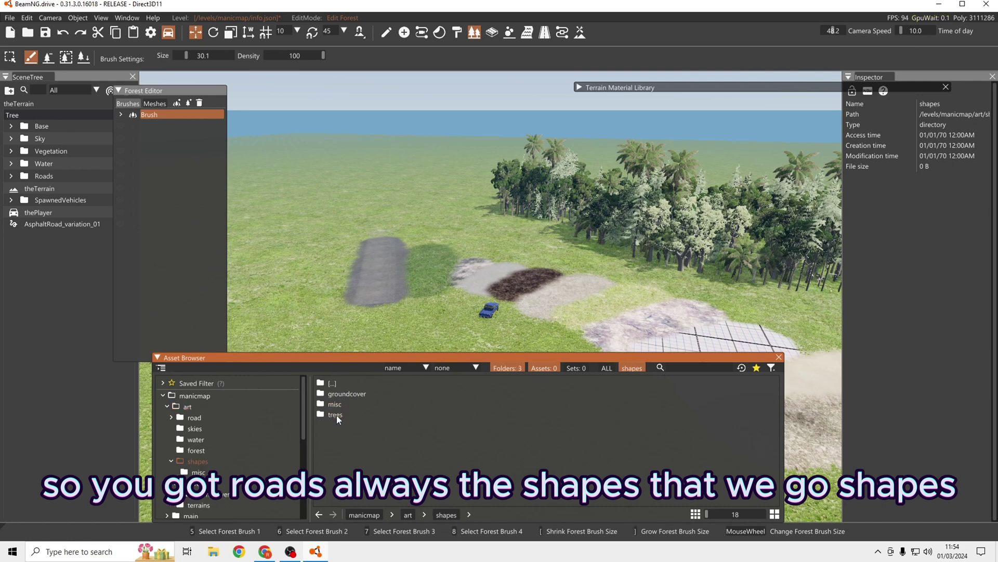
{"action": "double_click", "coordinate": [352, 393]}
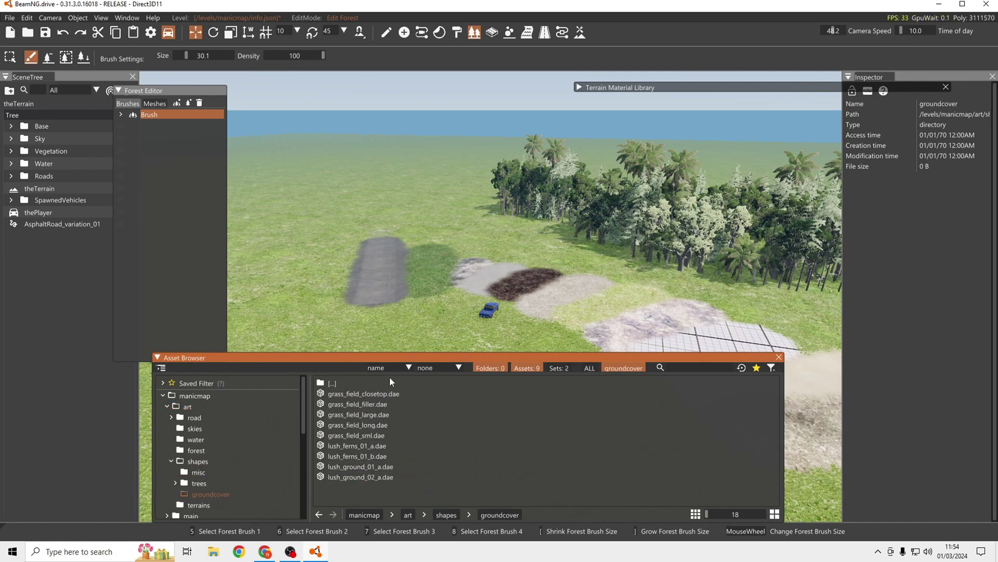
{"action": "left_click", "coordinate": [445, 515]}
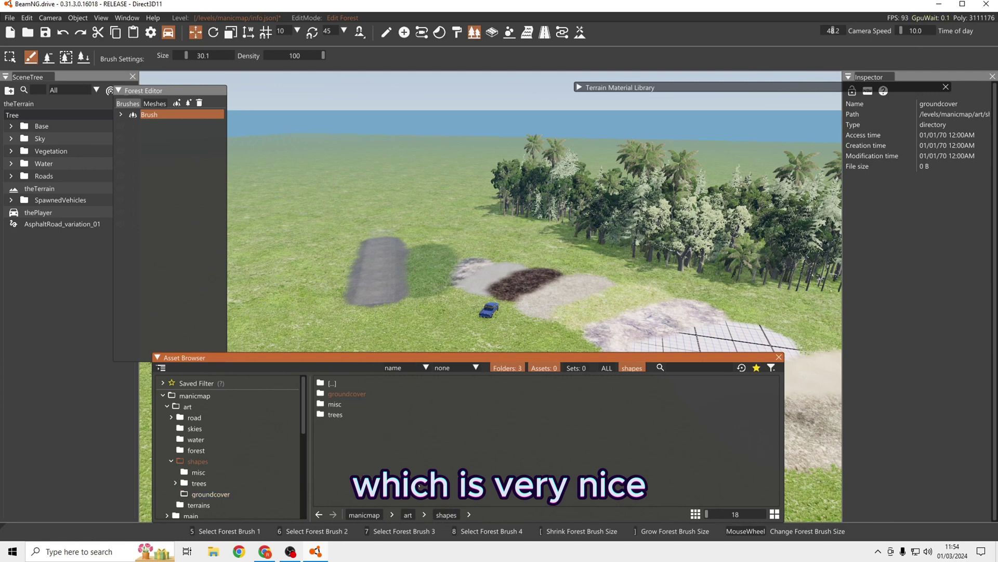
{"action": "double_click", "coordinate": [334, 415]}
{"action": "double_click", "coordinate": [369, 403]}
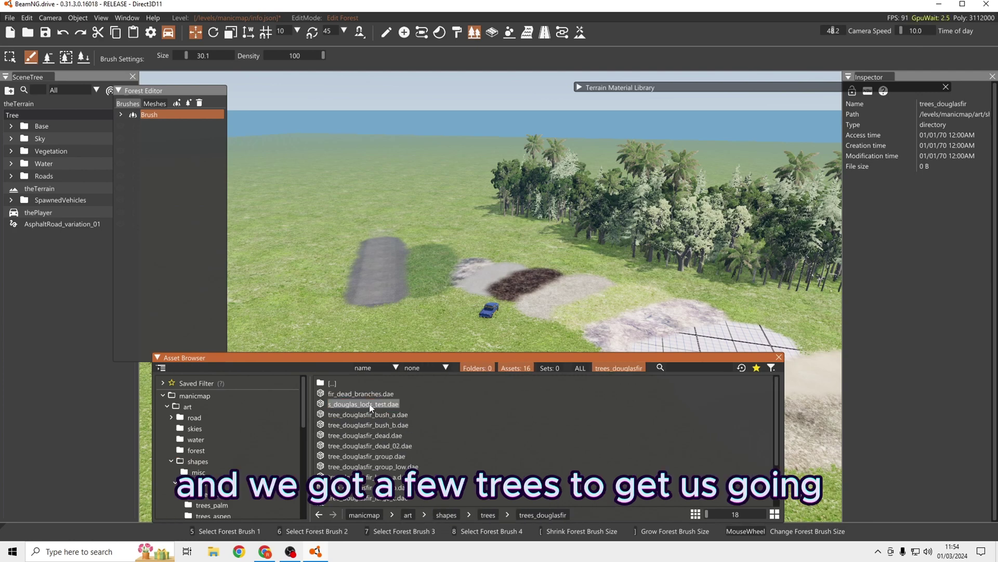
Step: Place tree_douglasfir_group.dae in front of the forest, deselect it, and fly into its canopy
{"action": "left_click_drag", "start_coordinate": [389, 459], "coordinate": [470, 227]}
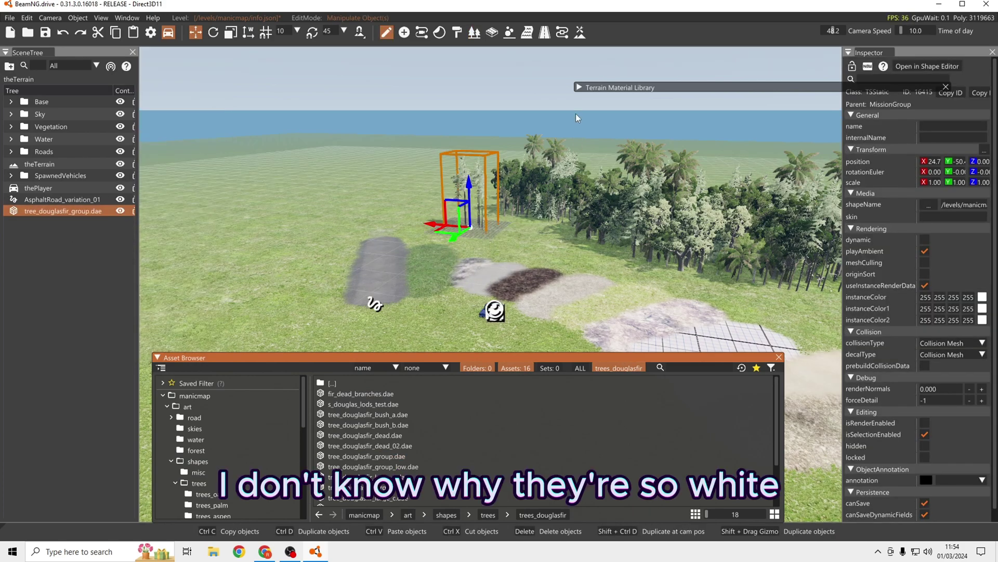
{"action": "left_click", "coordinate": [578, 88]}
{"action": "left_click", "coordinate": [578, 88]}
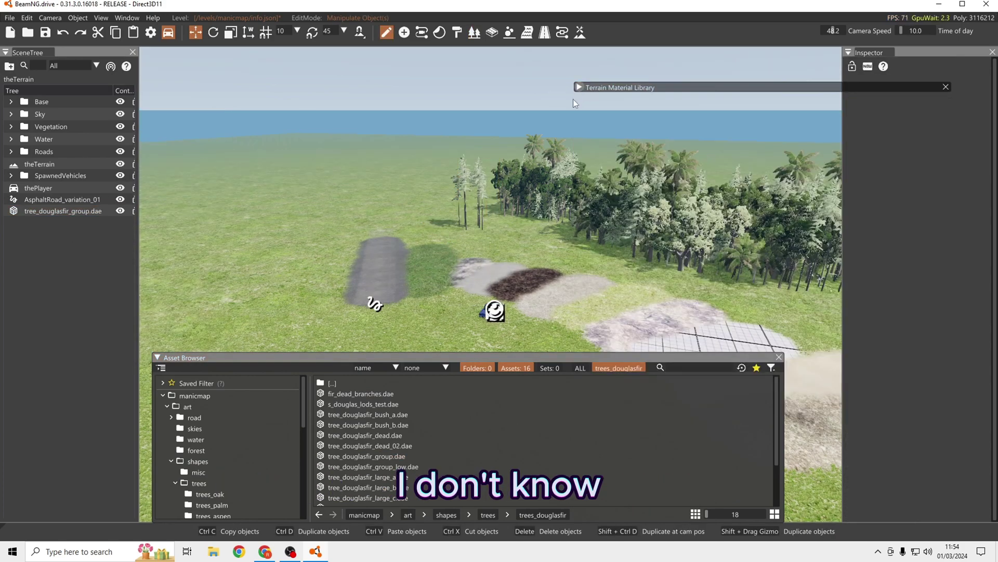
{"action": "key", "text": "w"}
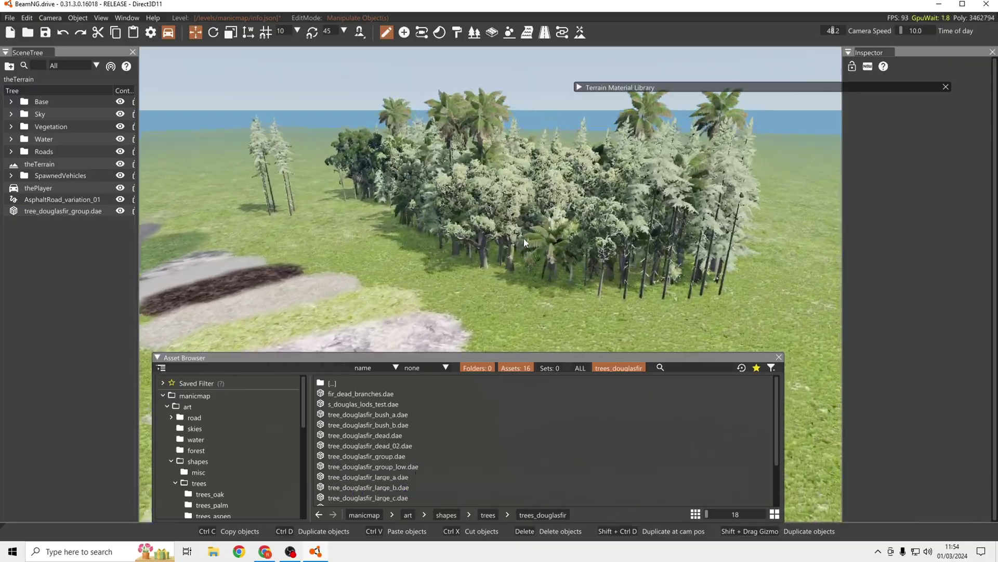
{"action": "key", "text": "w"}
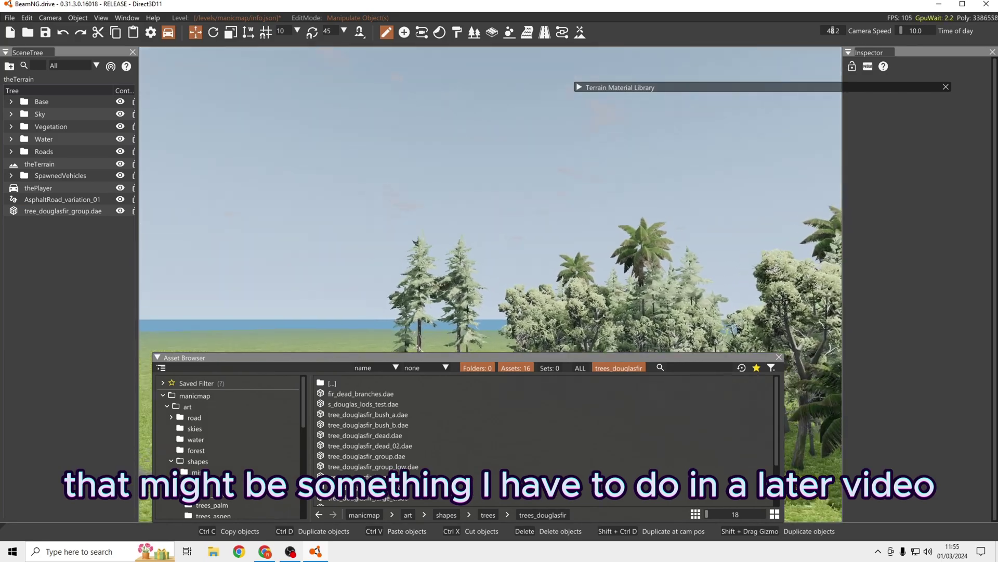
Step: Fly around the map to survey the terrain patches, the blue pickup and the treeline
{"action": "mouse_move", "coordinate": [516, 239]}
{"action": "right_mouse_down"}
{"action": "mouse_move", "coordinate": [516, 219]}
{"action": "mouse_move", "coordinate": [442, 113]}
{"action": "right_mouse_up"}
{"action": "key", "text": "s"}
{"action": "key", "text": "w"}
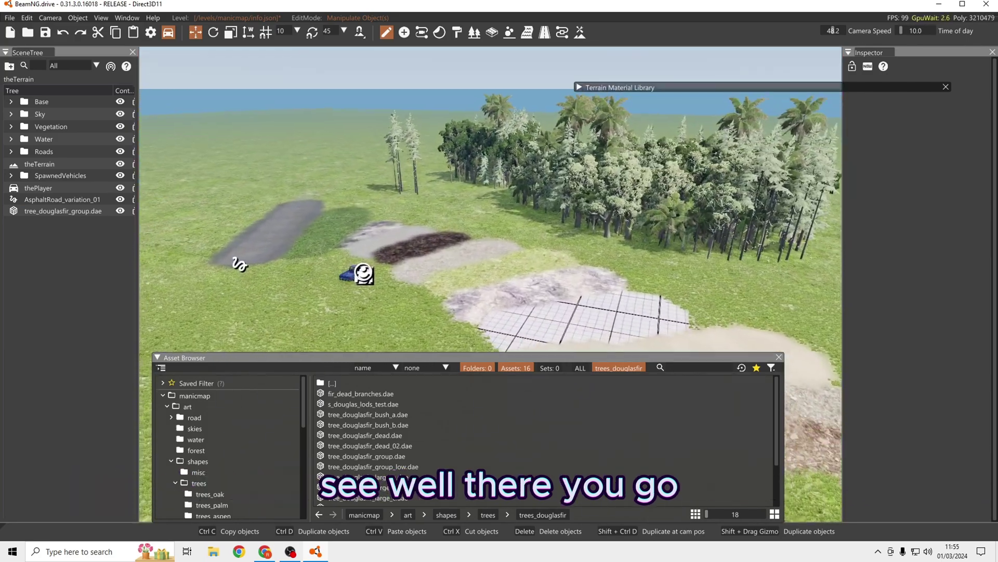
{"action": "key", "text": "s"}
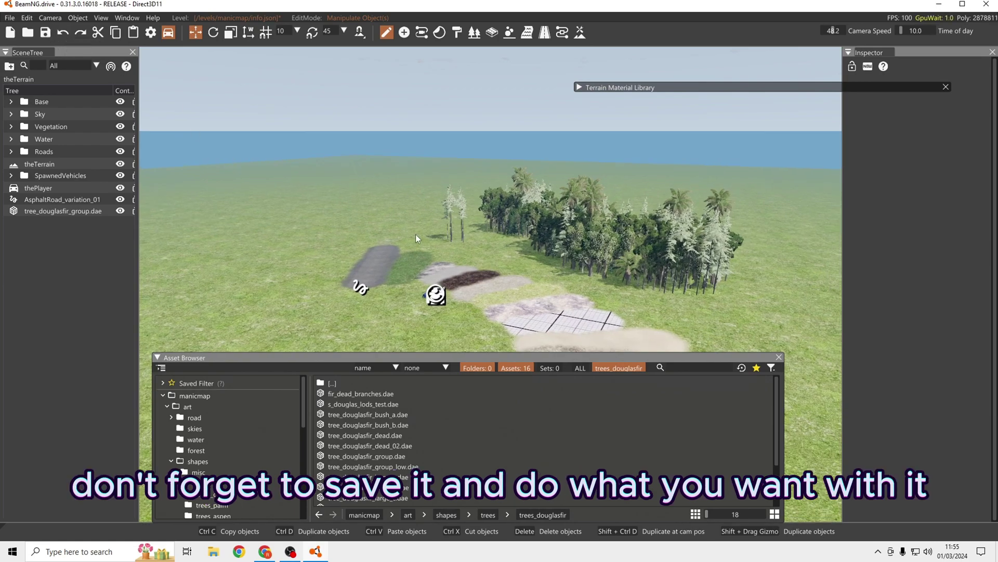
{"action": "key", "text": "w"}
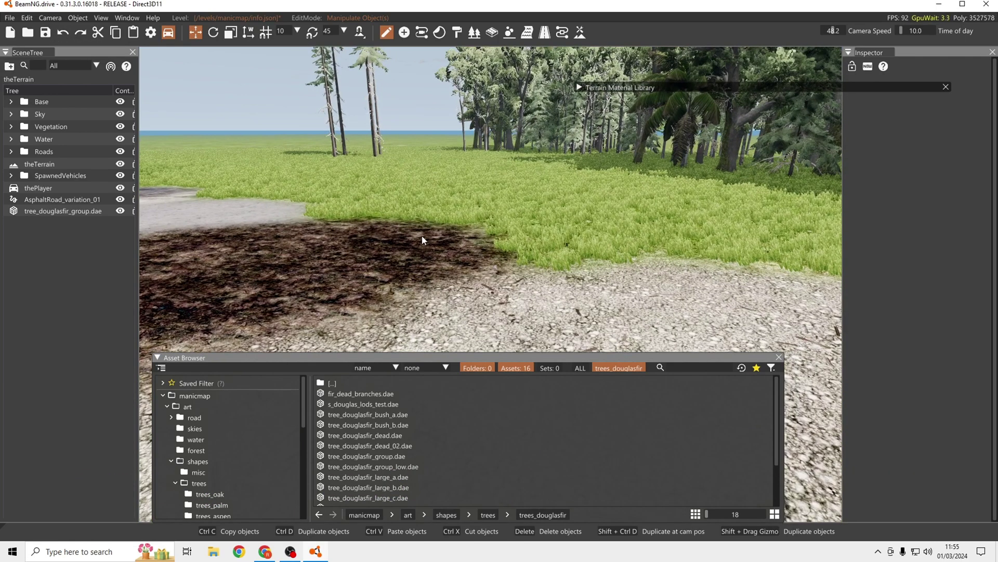
{"action": "right_click_drag", "start_coordinate": [422, 240], "coordinate": [559, 248]}
{"action": "key", "text": "s"}
{"action": "key", "text": "s"}
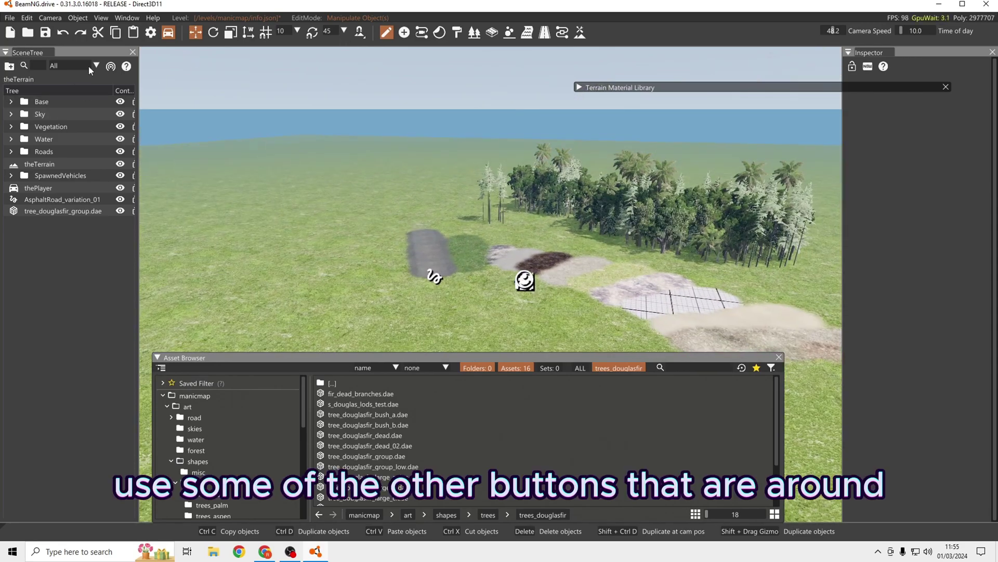
{"action": "right_click_drag", "start_coordinate": [499, 234], "coordinate": [442, 239]}
{"action": "key", "text": "w"}
{"action": "key", "text": "s"}
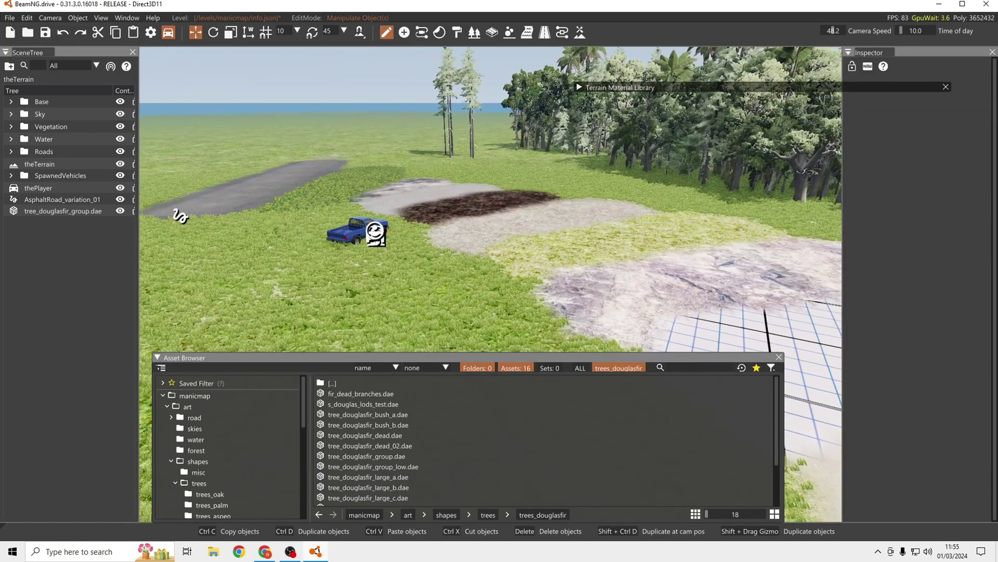